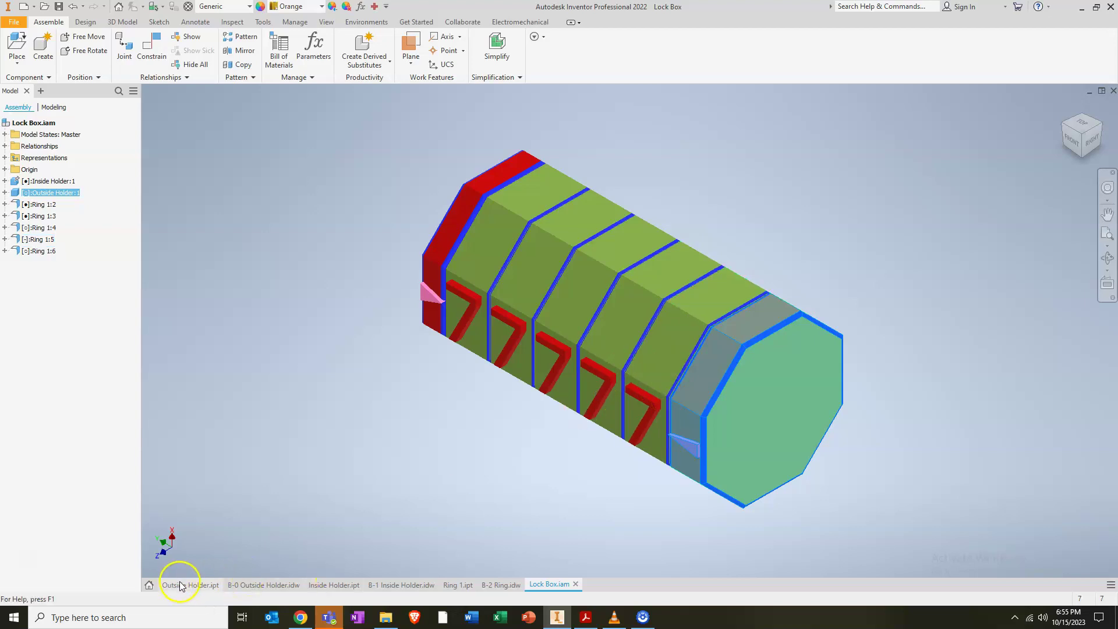
Examine the B-0 Outside Holder drawing and the finished Outside Holder part model.
mouse_move(183, 586)
click(249, 586)
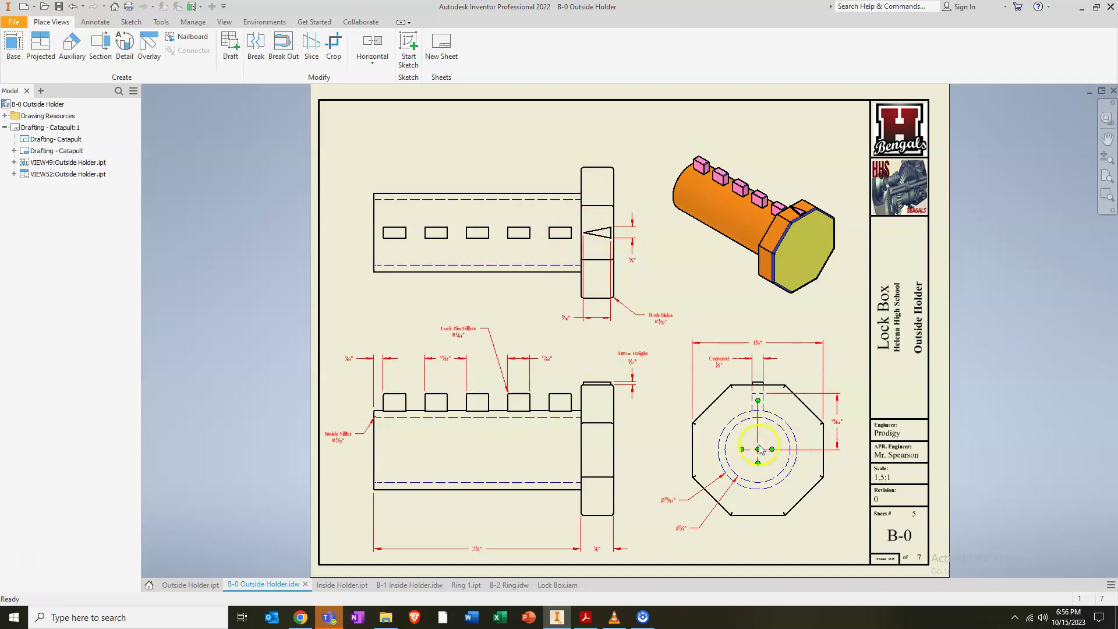
click(187, 585)
shift+middle_drag(913, 547, 1040, 302)
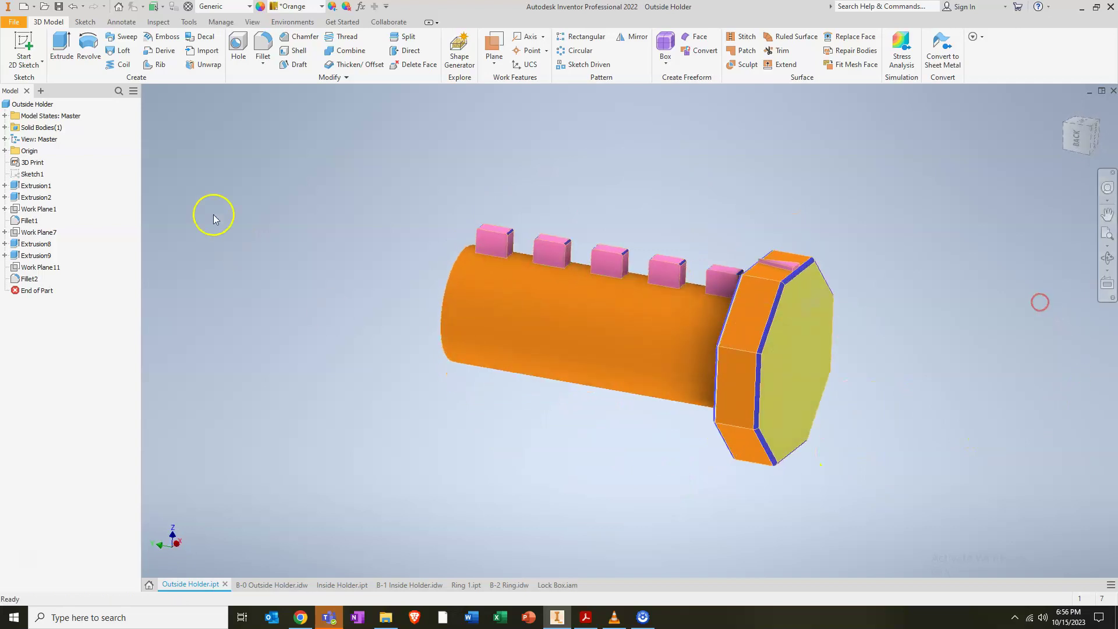
Create a new part file and start saving it under a new name.
click(27, 10)
double_click(452, 220)
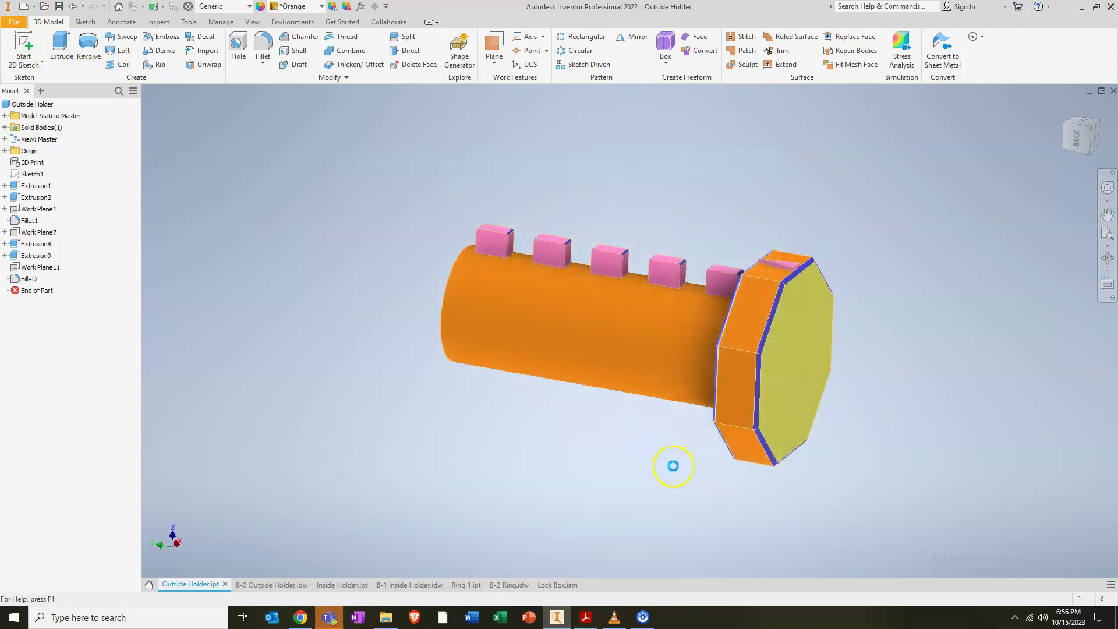
click(13, 22)
click(45, 145)
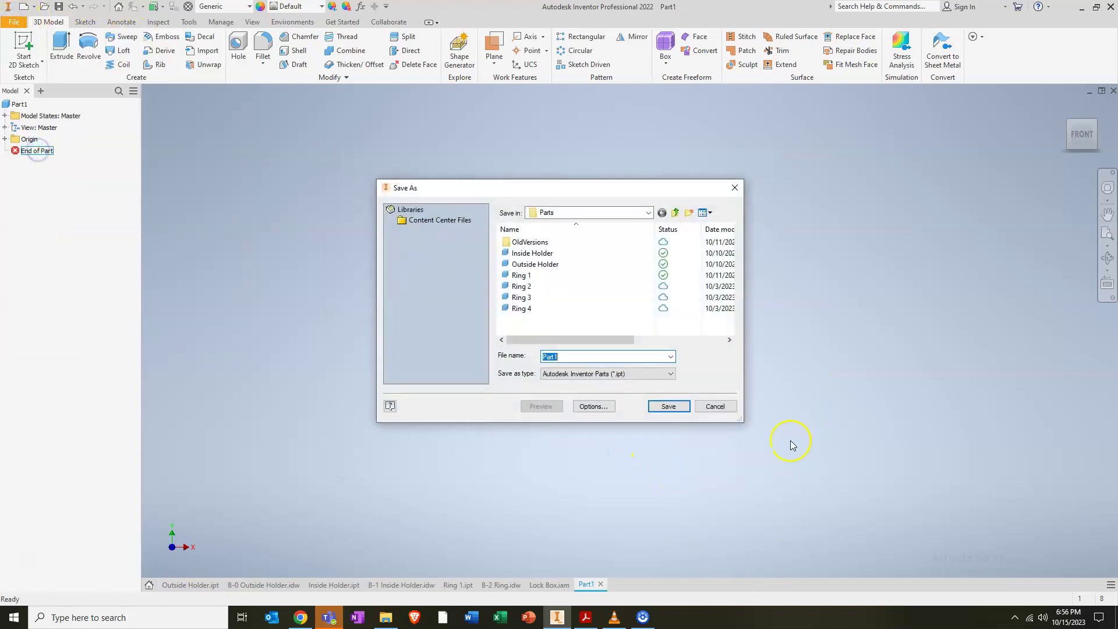
Browse the save location to the Weekly Projects folder inside OneDrive's Drafting and 3D Printing folders.
click(608, 211)
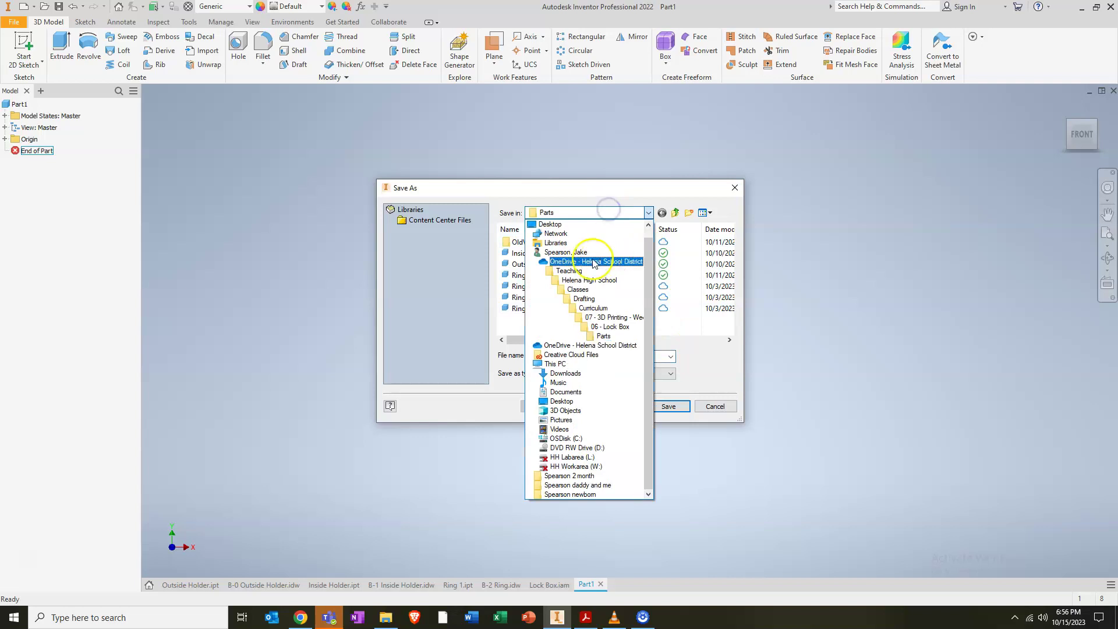
click(600, 263)
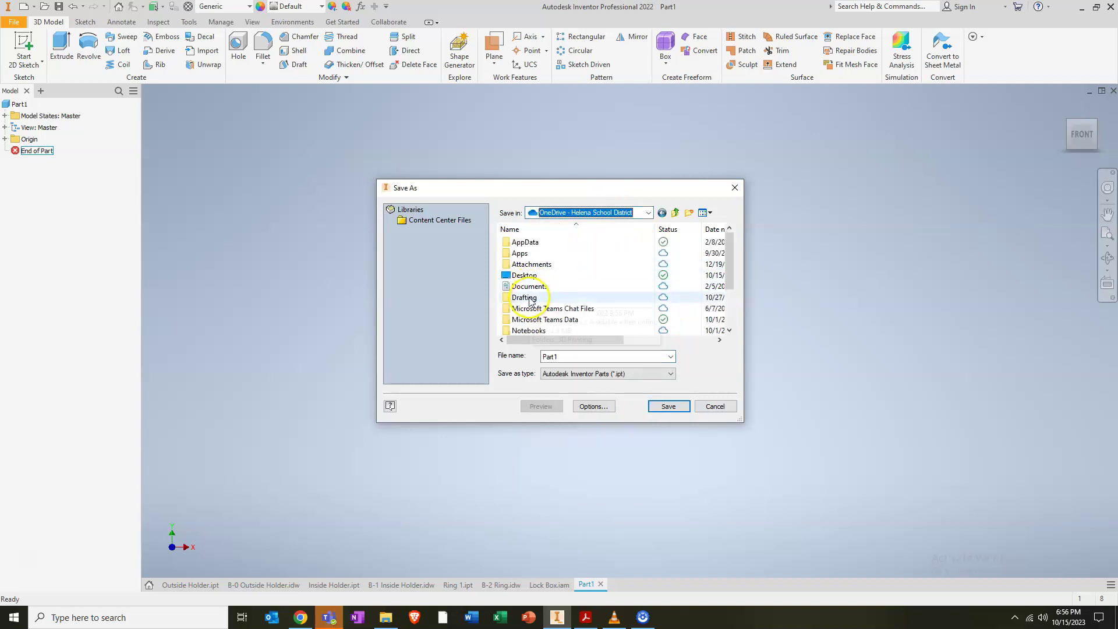
double_click(526, 298)
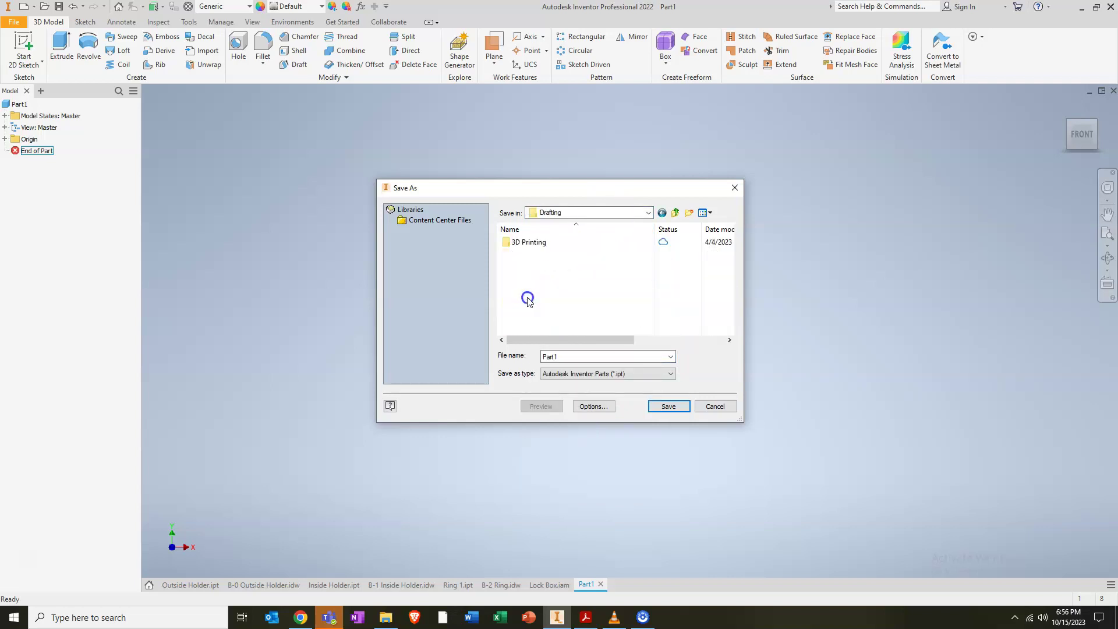
double_click(527, 243)
double_click(527, 252)
Create a folder named WP6 - Lockbox in Weekly Projects and open it.
key(ctrl+shift+n)
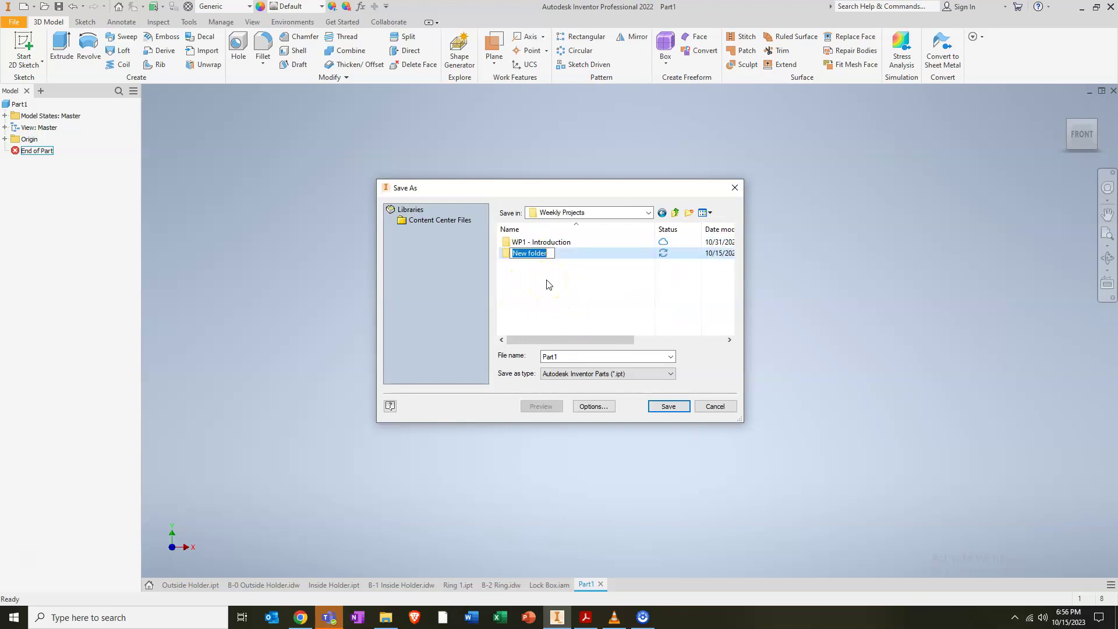
text(P6 - Lockbox)
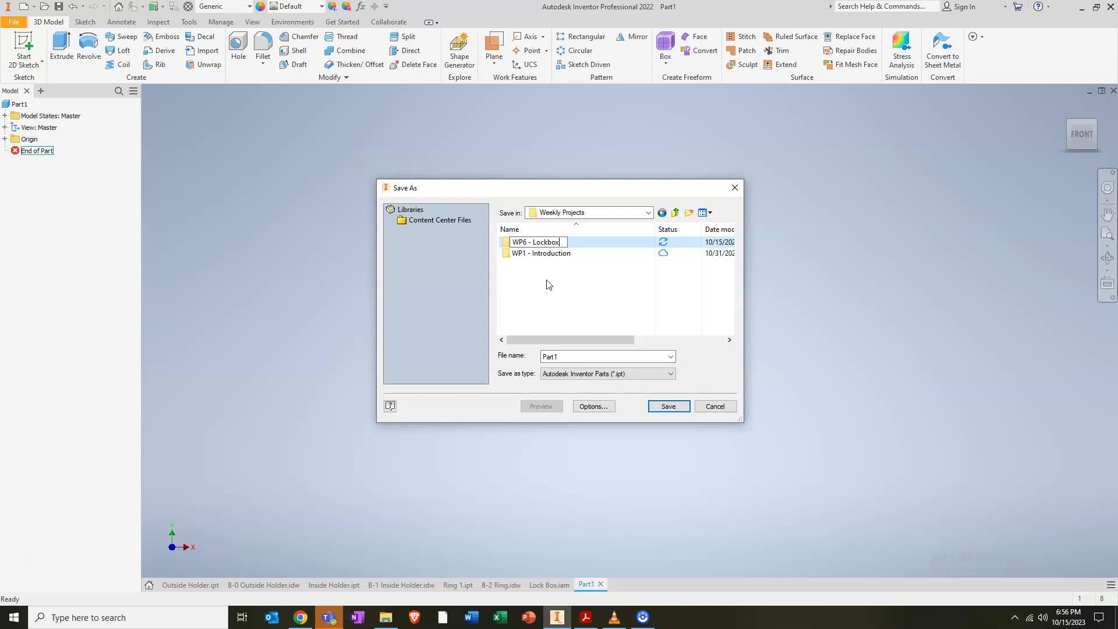
key(Return)
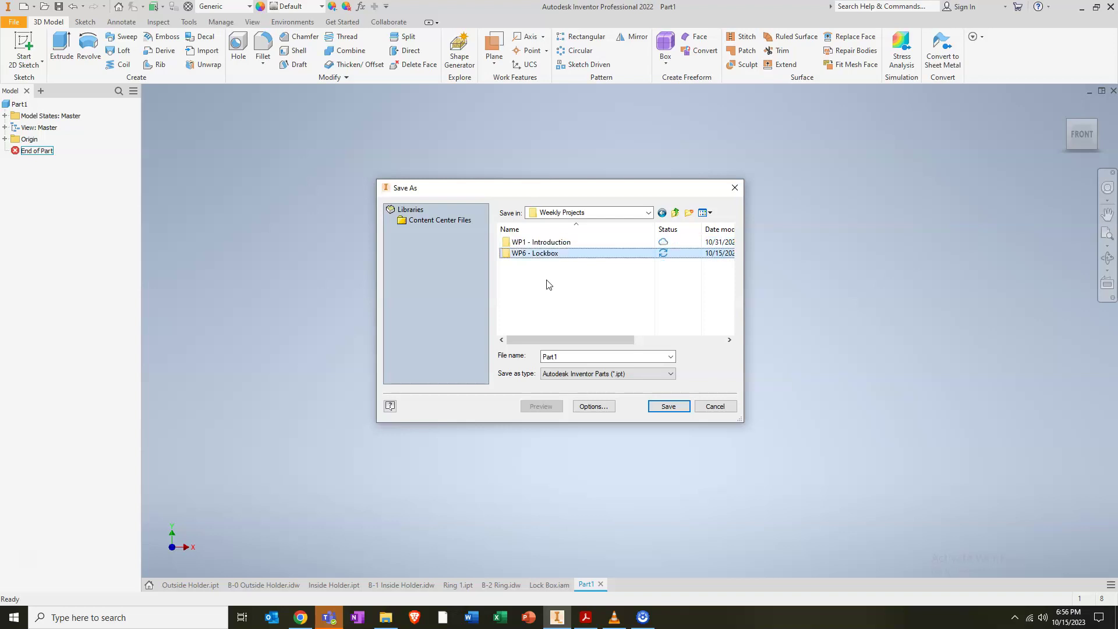
click(549, 254)
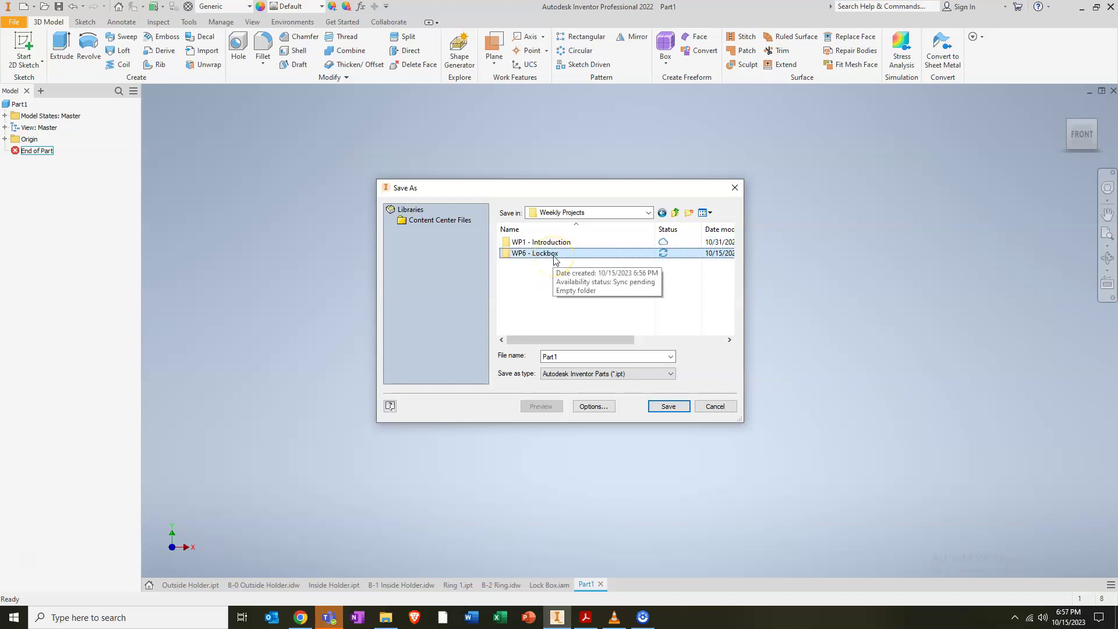
click(515, 255)
click(516, 255)
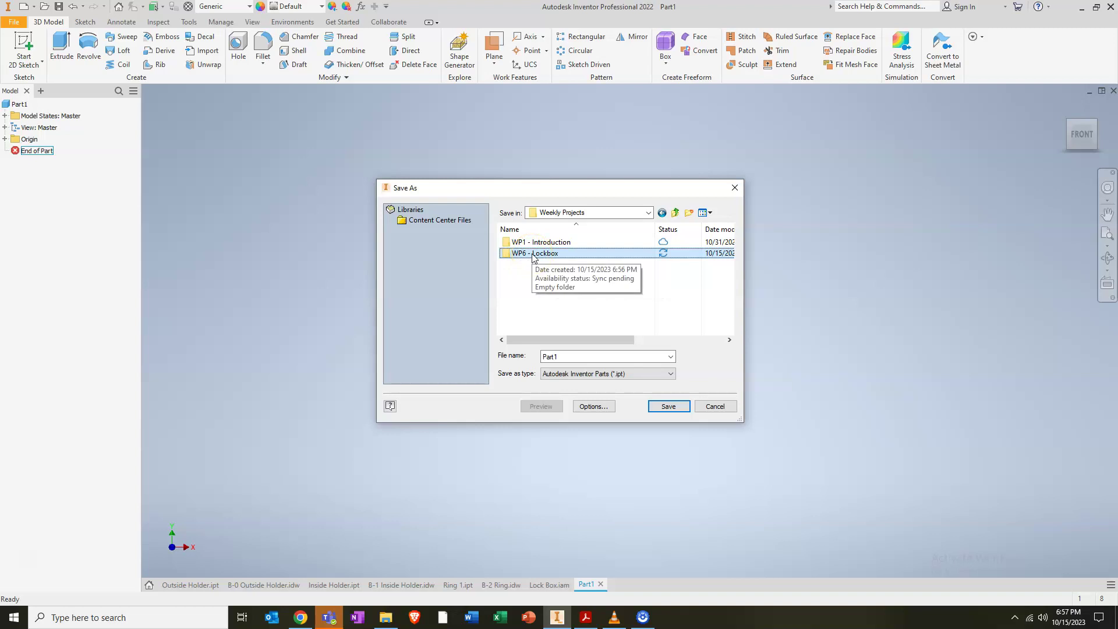
click(530, 259)
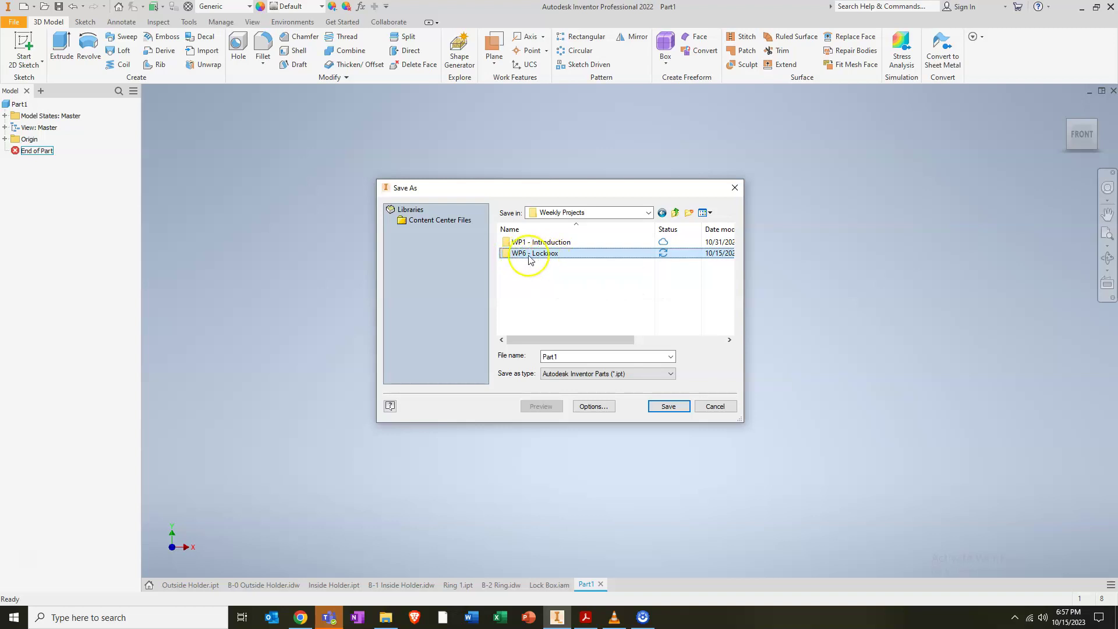
double_click(527, 254)
Create three subfolders named Parts, Assemblies and Drawing inside the WP6 - Lockbox folder.
click(578, 355)
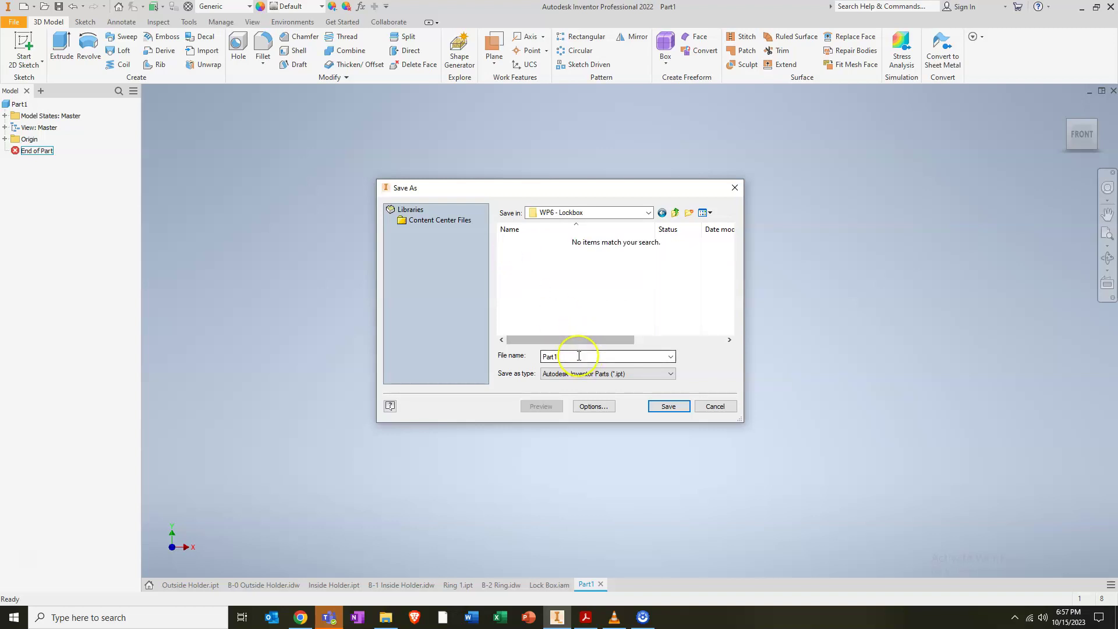
key(ctrl+shift+n)
text(Parts)
key(Return)
key(ctrl+shift+n)
text(Assemblies)
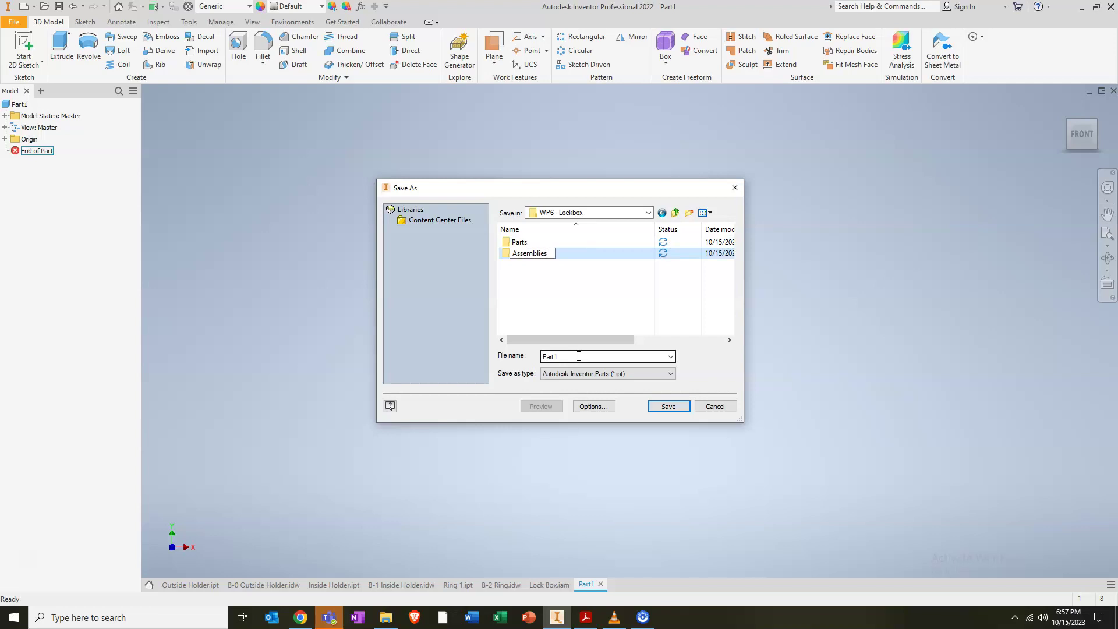
key(Return)
key(ctrl+shift+n)
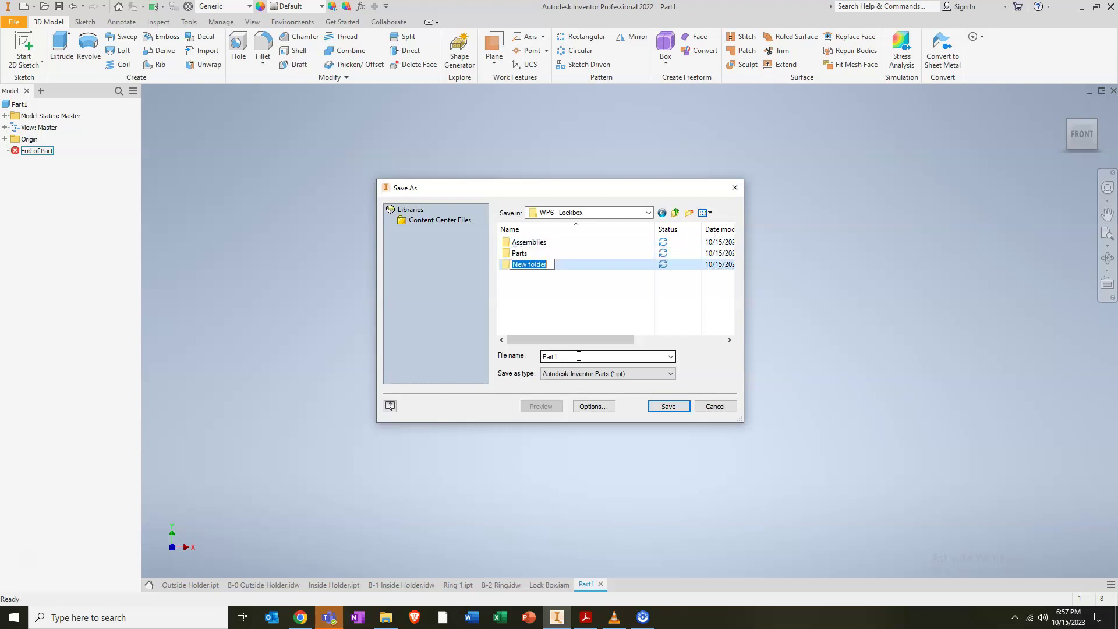
text(A)
text(rawing)
key(Return)
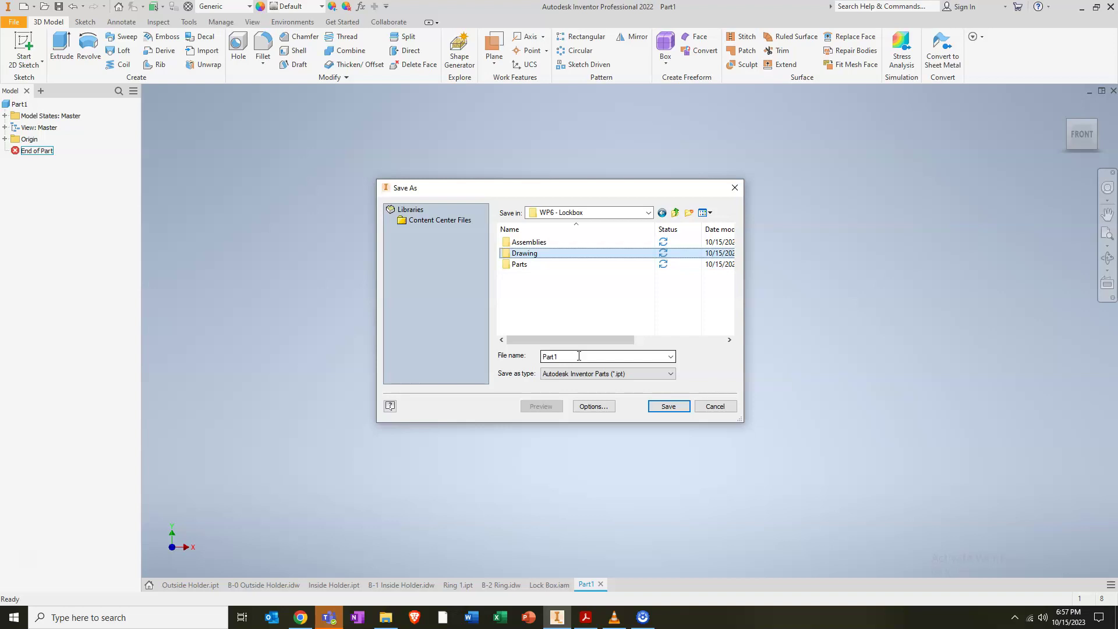
Save the new part in the Parts folder as B-0 Outside Holder.
double_click(518, 265)
double_click(566, 356)
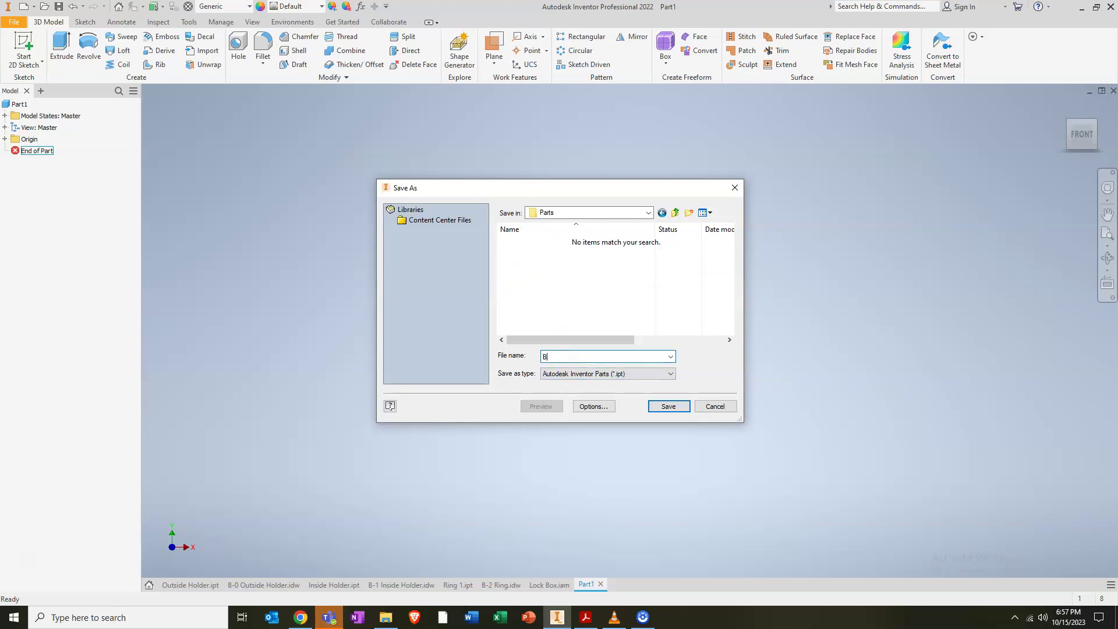
text(B-0 Outsi)
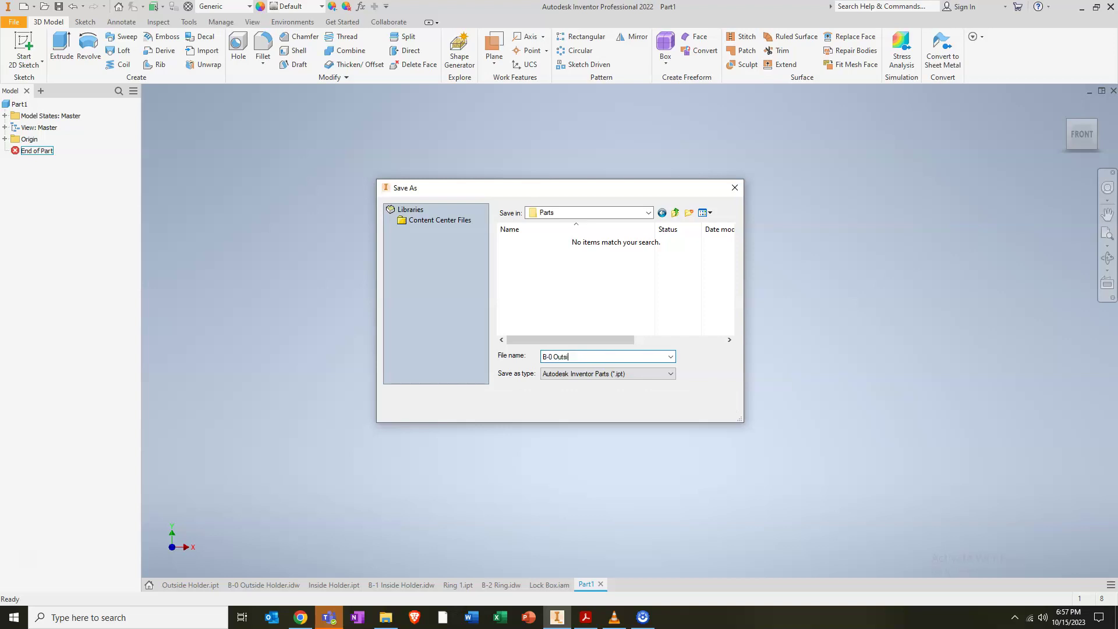
text(de Holder)
key(Return)
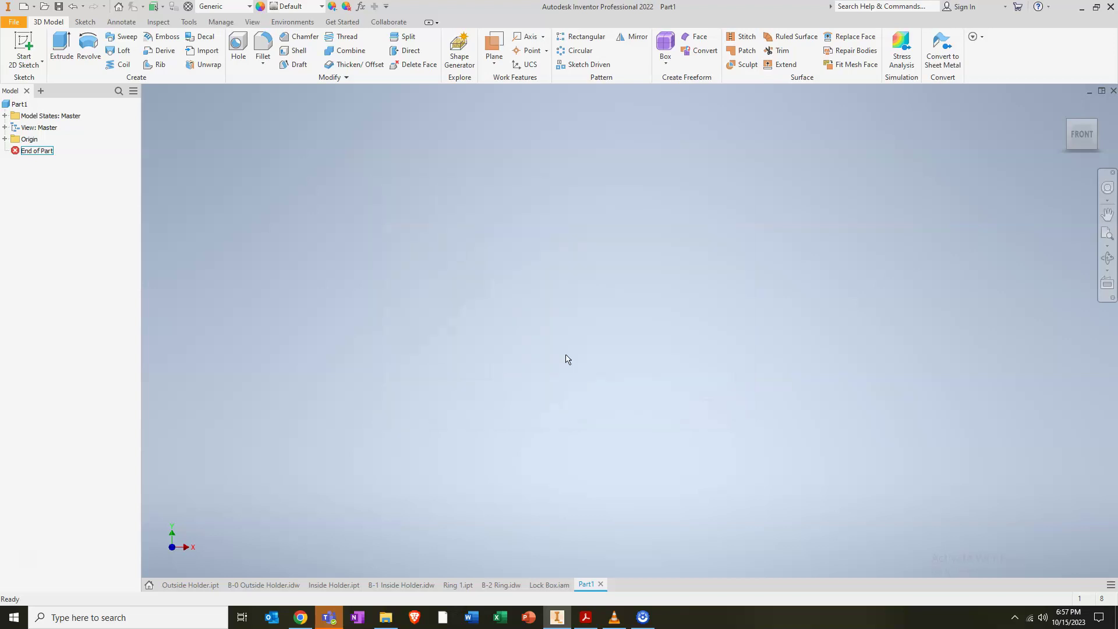
click(455, 494)
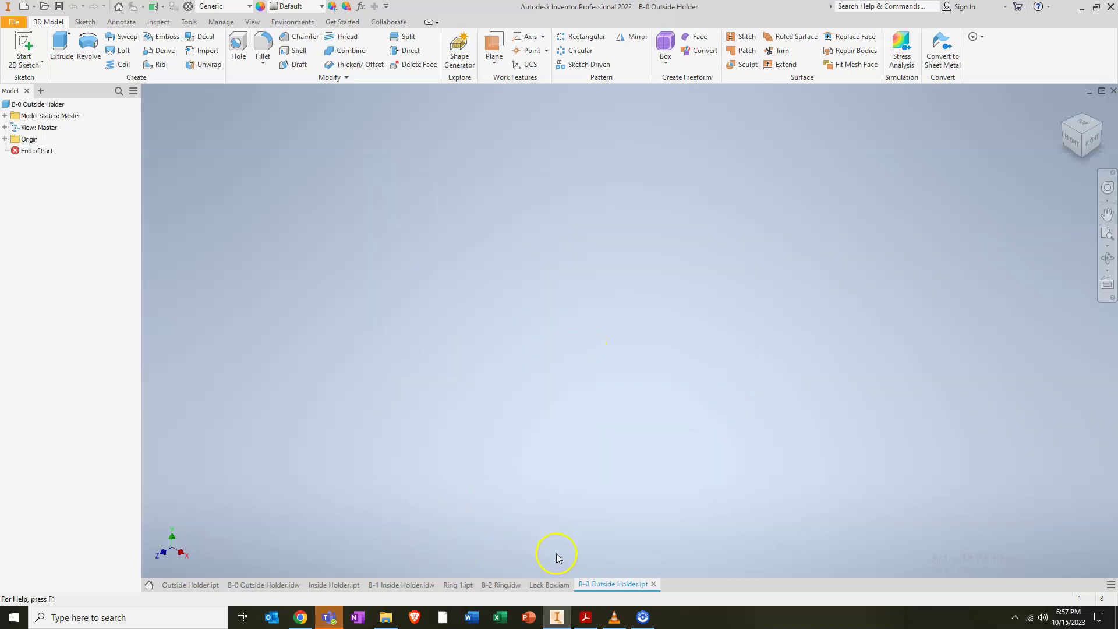
Start a 2D sketch on the YZ plane and look up the tube's diameters in the B-0 Outside Holder drawing.
click(44, 46)
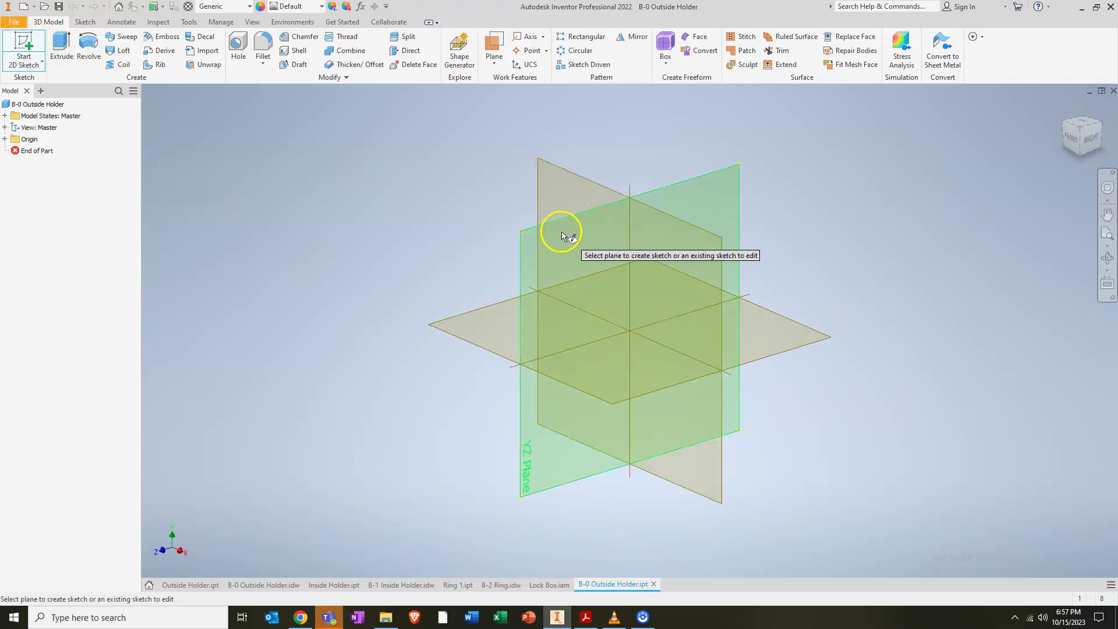
click(720, 183)
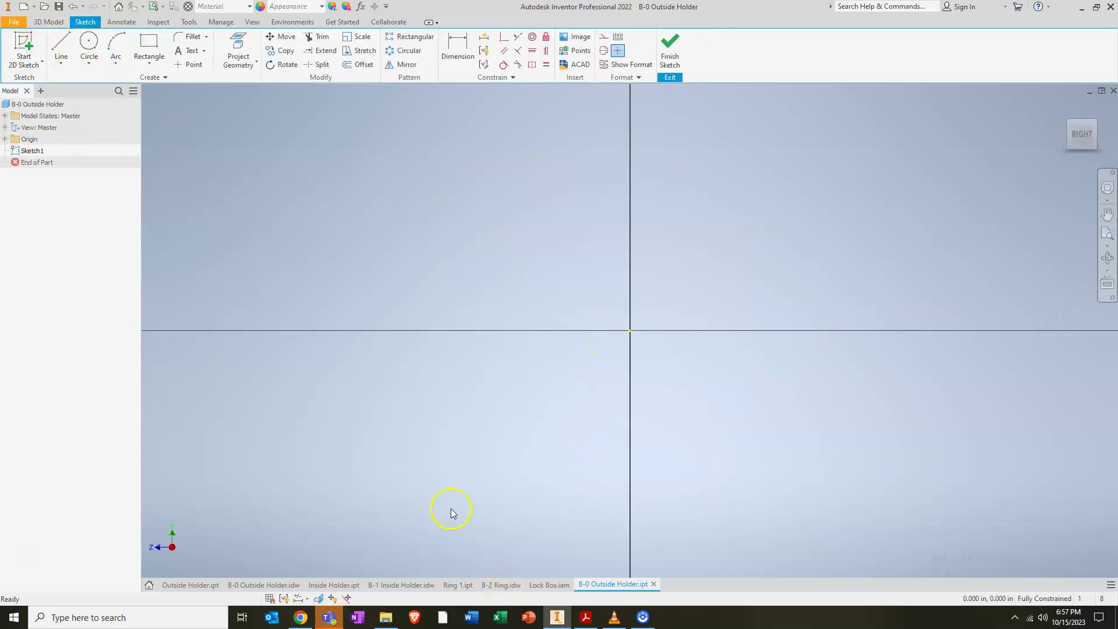
click(251, 585)
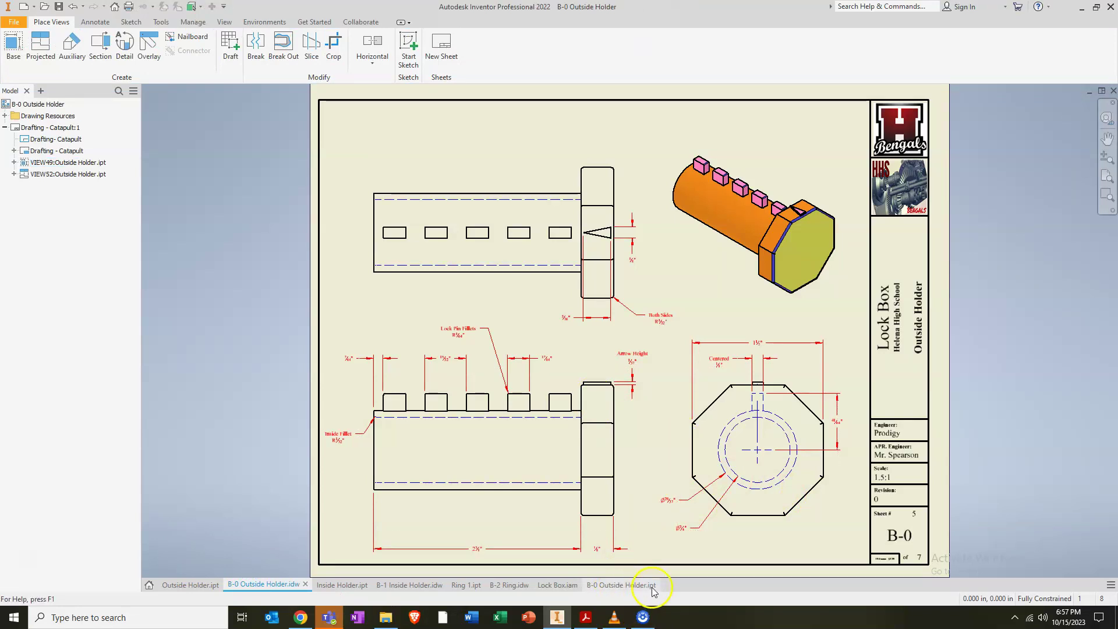
scroll(670, 505, up, 5)
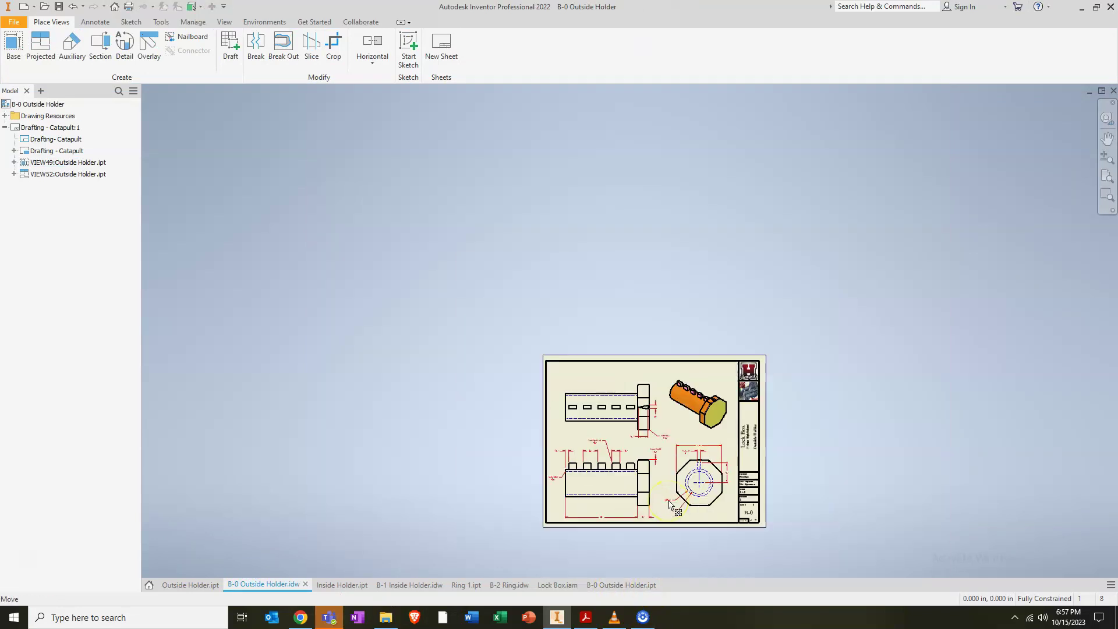
scroll(674, 509, down, 10)
middle_drag(694, 512, 606, 349)
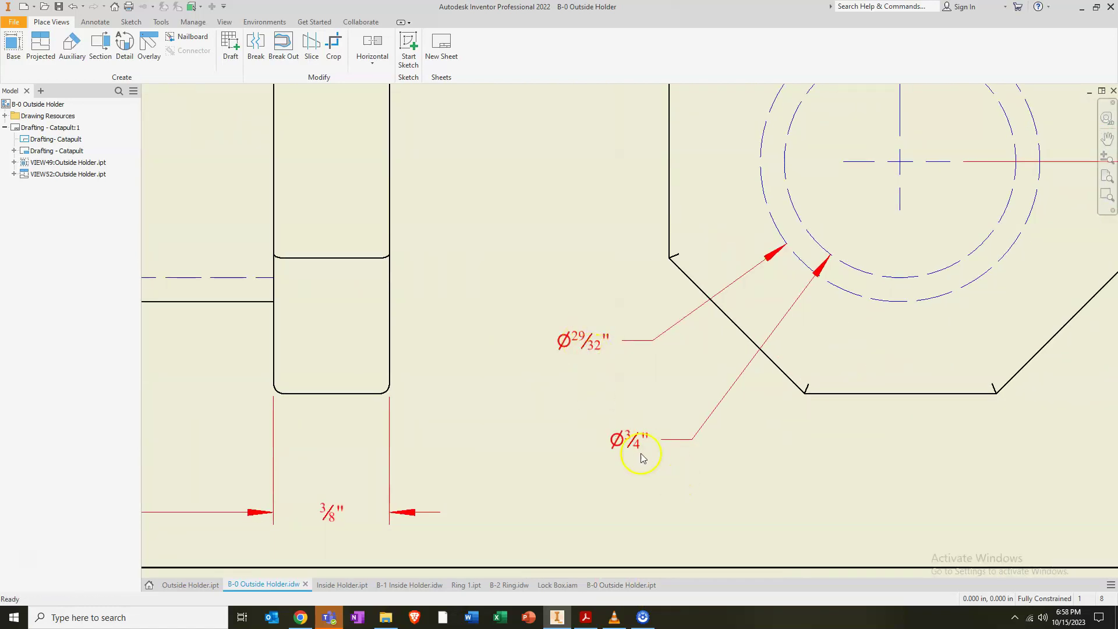
In the part sketch, draw two concentric circles centred on the origin with diameters of 29/32 in and 3/4 in.
click(619, 585)
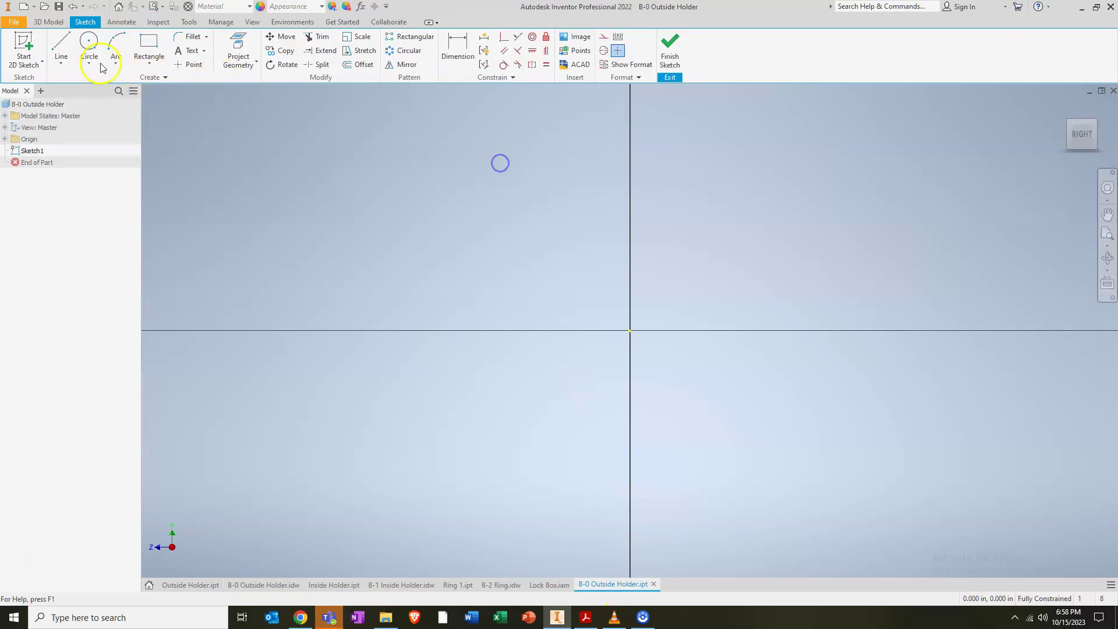
click(89, 46)
click(630, 331)
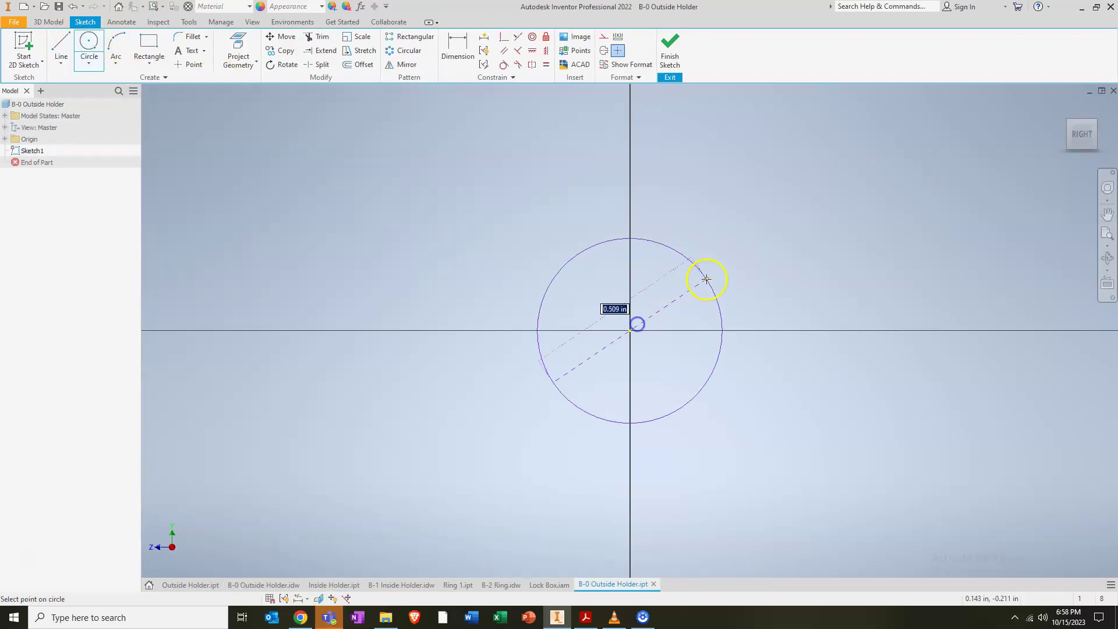
text(2)
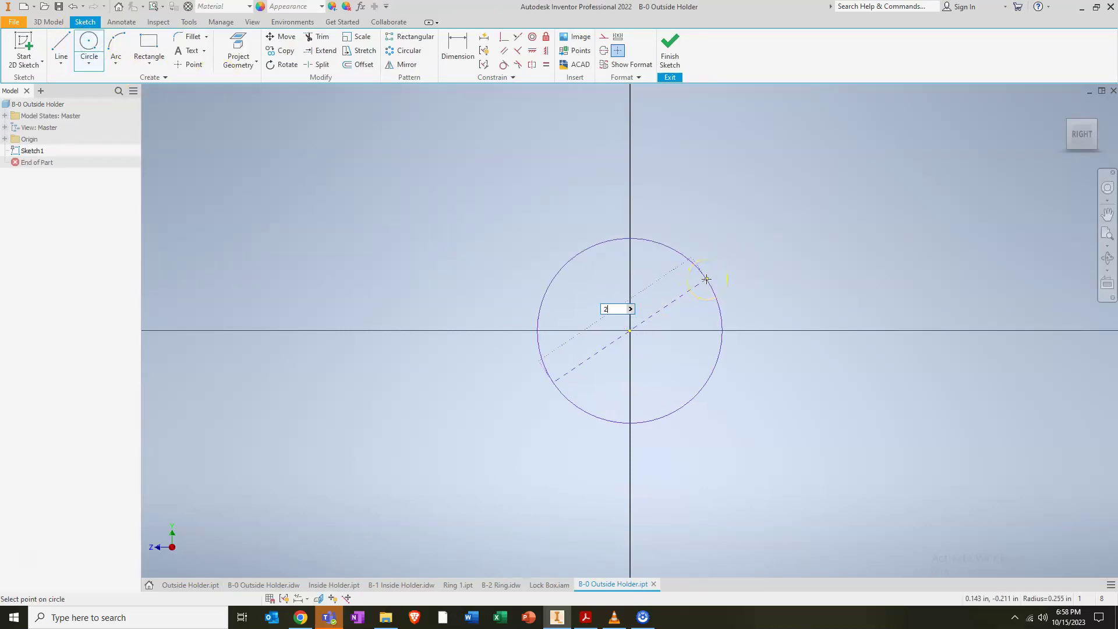
text(9/32)
key(Return)
click(629, 330)
text(3/4)
key(Return)
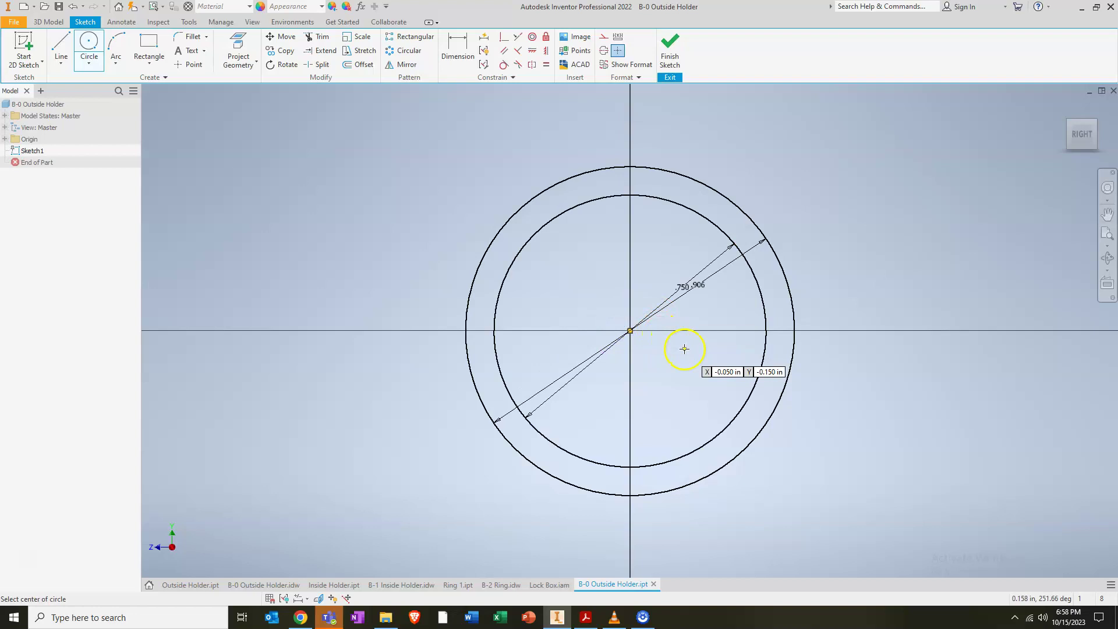
key(Escape)
Move the outer circle's diameter dimension clear of the inner one and check its entered value.
double_click(680, 289)
click(720, 314)
drag(703, 286, 718, 320)
click(719, 323)
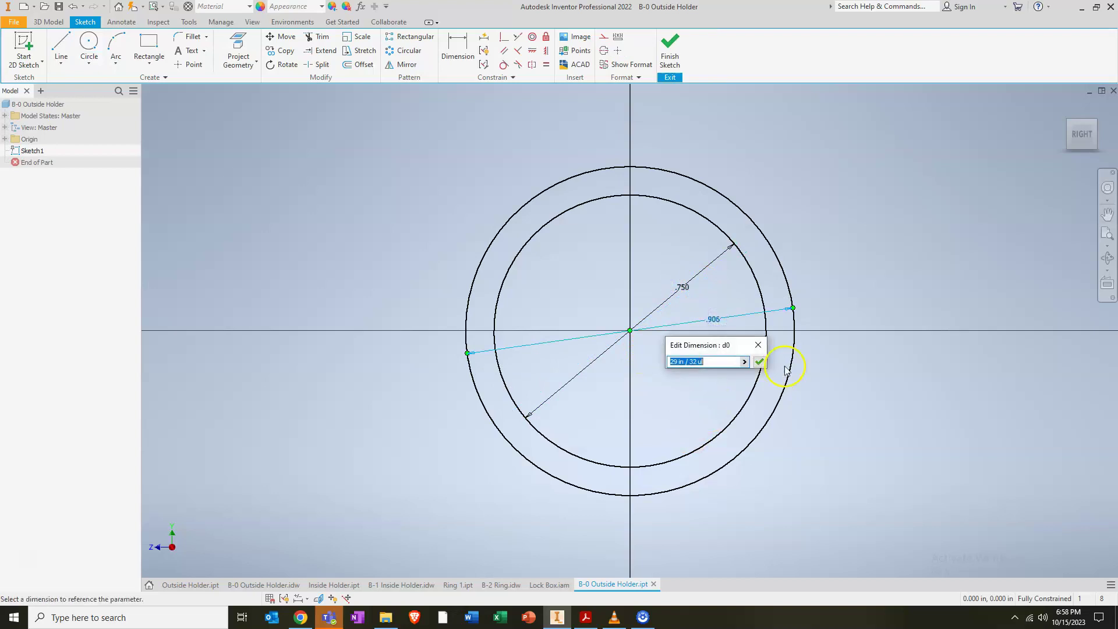
click(756, 361)
Look up the tube's length in the B-0 Outside Holder drawing, and finish the circle sketch in the part.
click(257, 585)
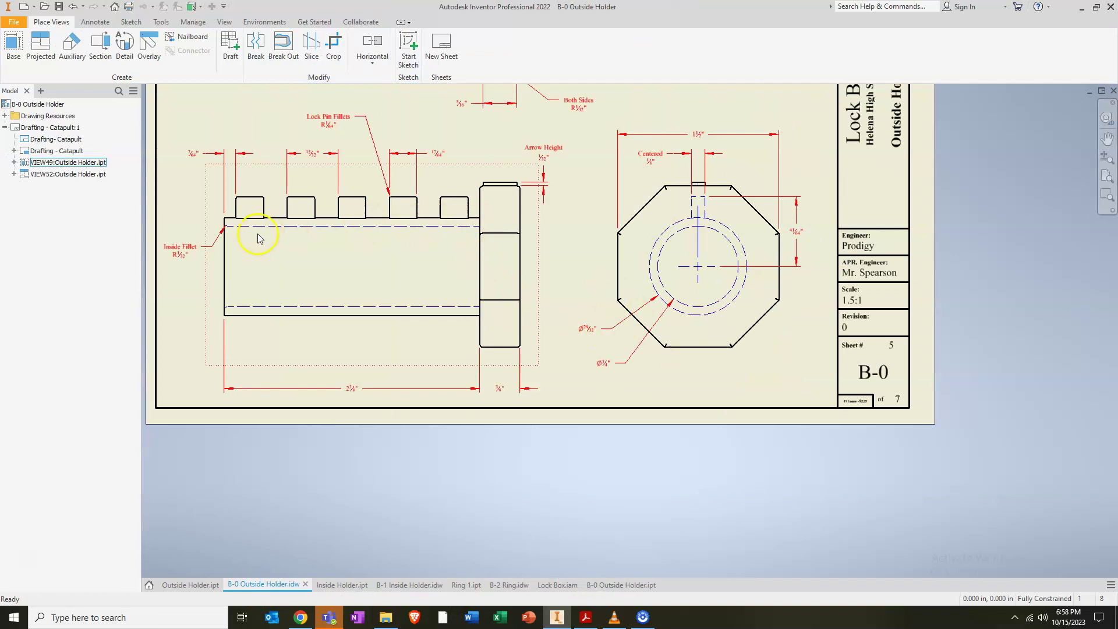
scroll(352, 390, up, 4)
scroll(352, 390, down, 3)
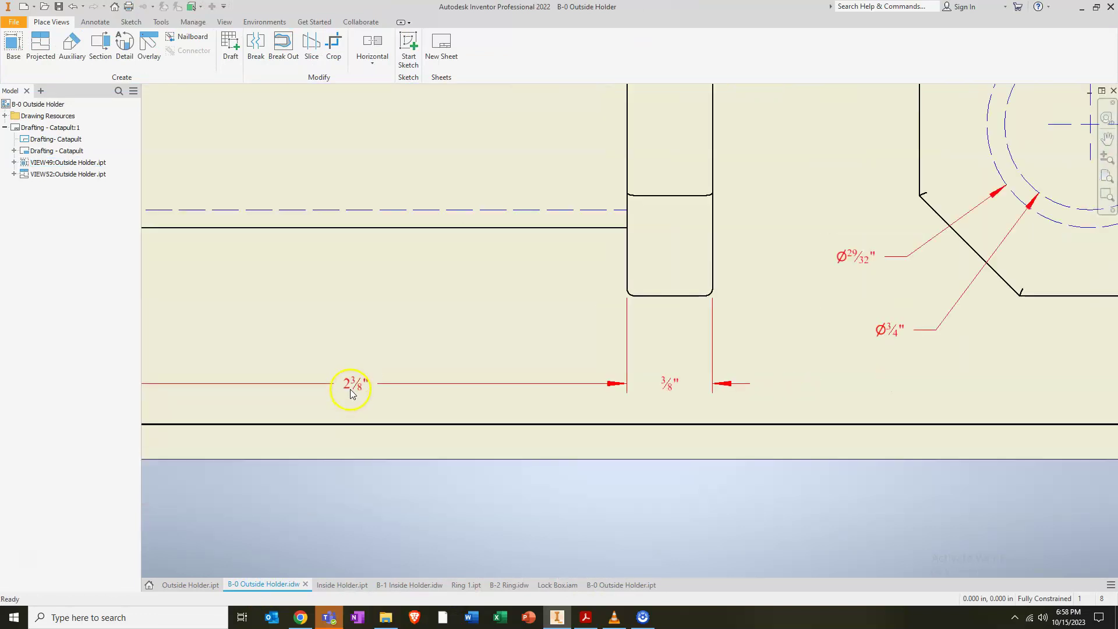
click(635, 585)
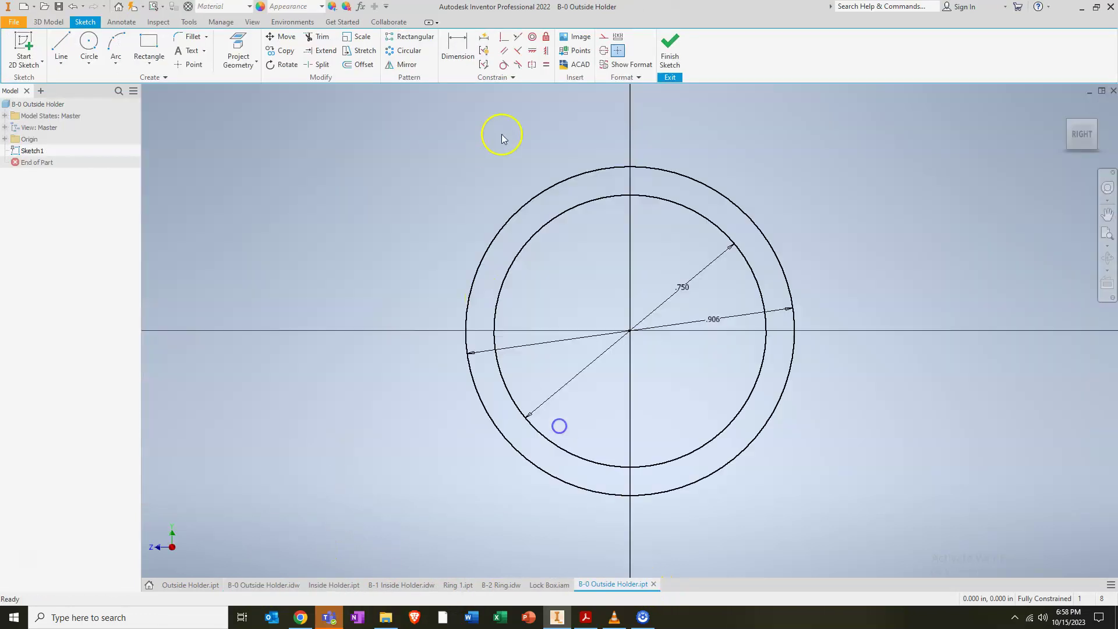
click(671, 55)
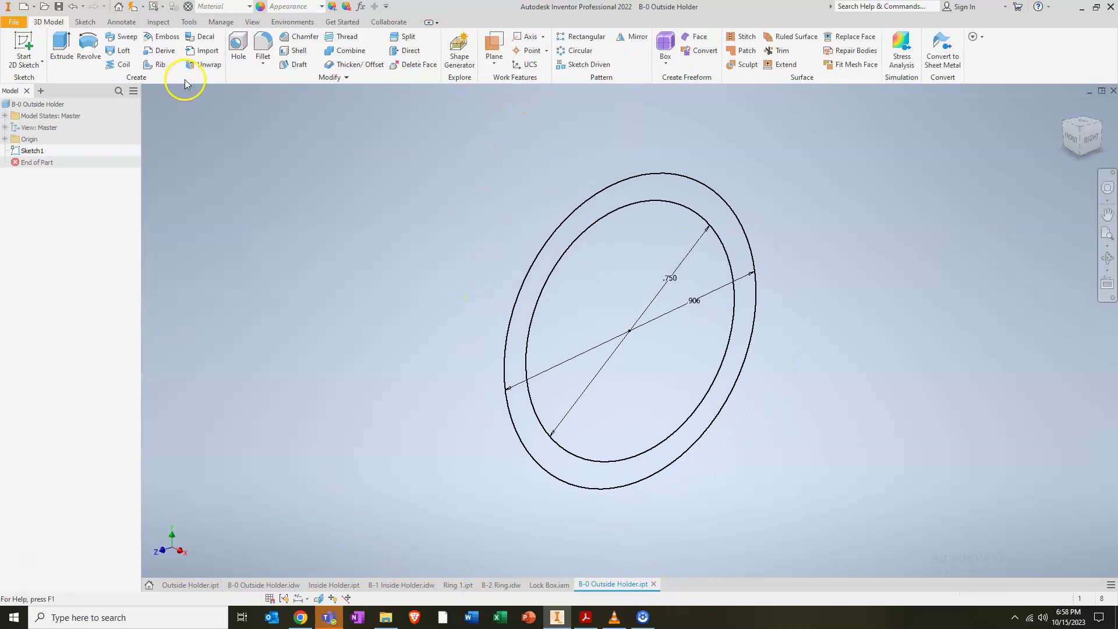
Extrude the ring between the two concentric circles 2.375 in to form the tube.
click(62, 46)
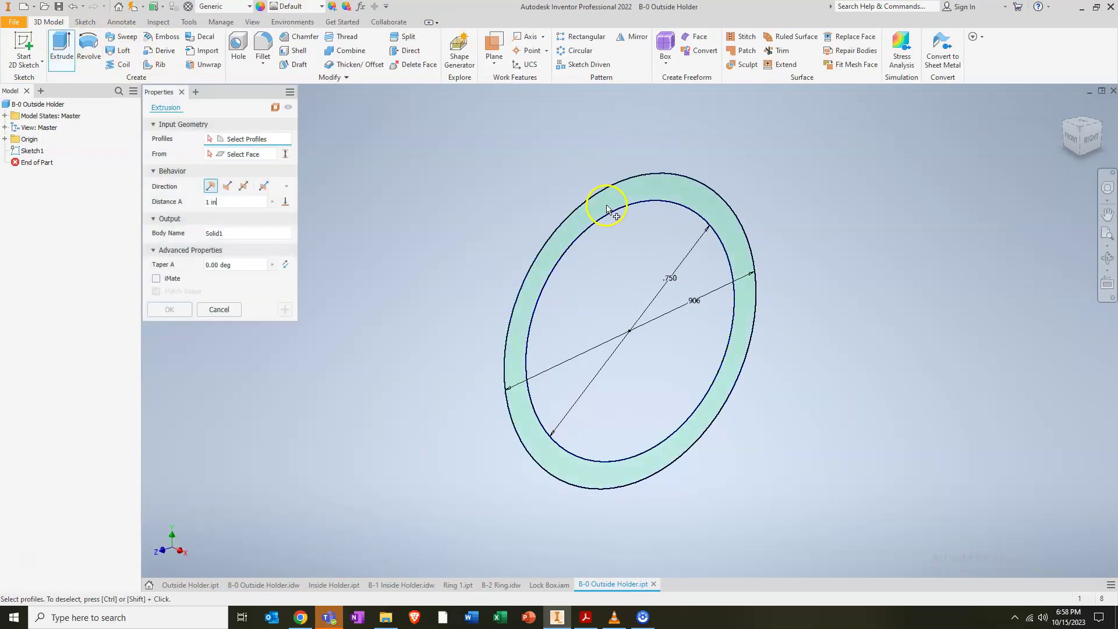
click(607, 205)
text(2.375)
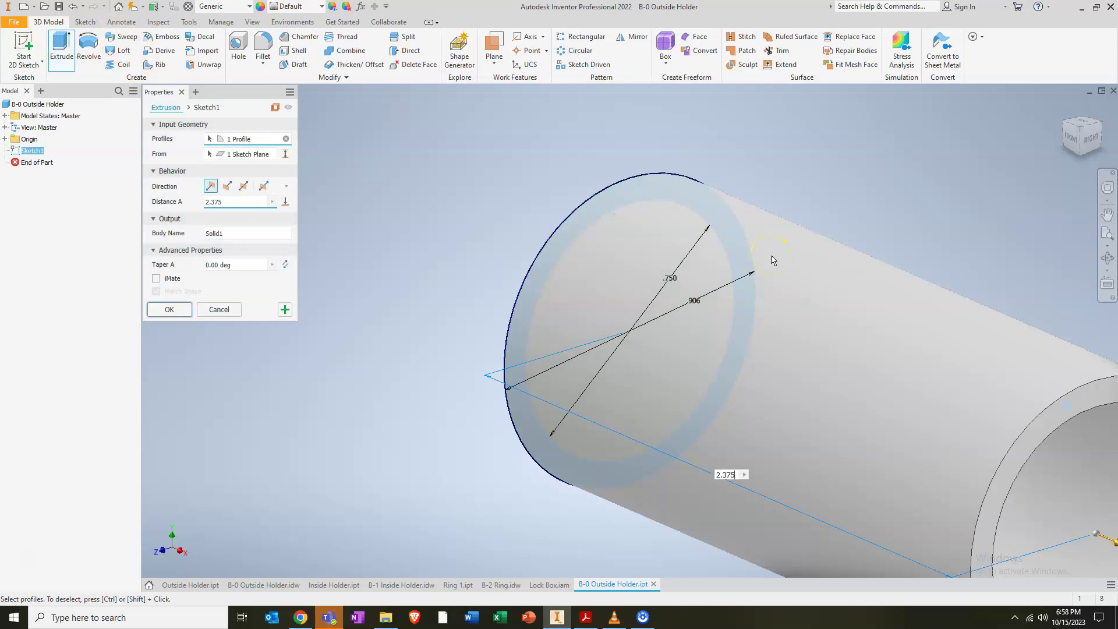
key(Return)
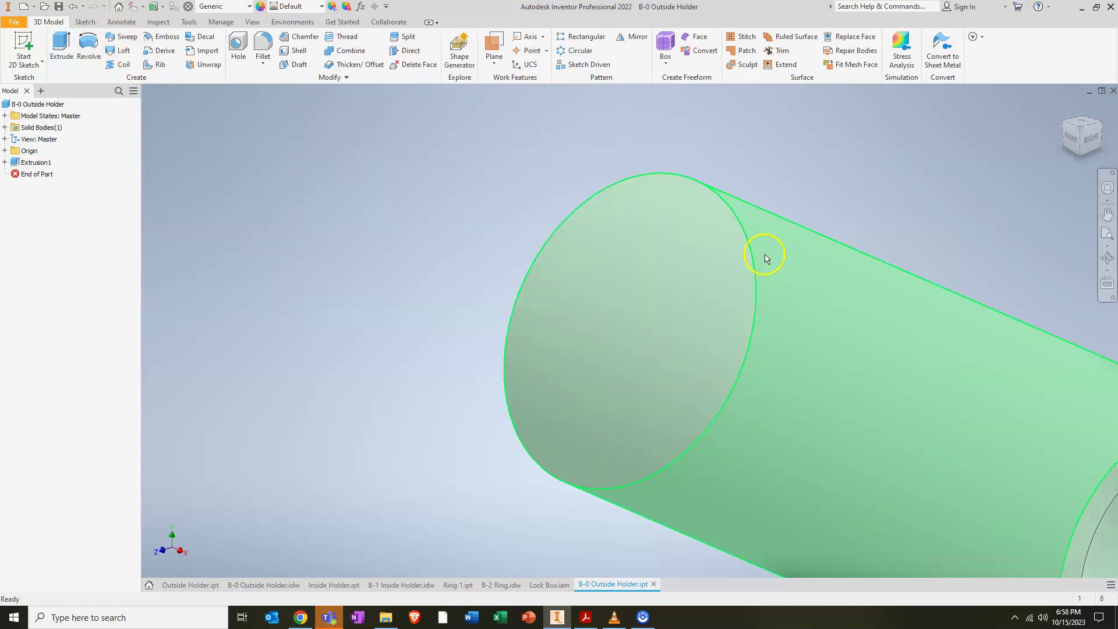
scroll(636, 354, down, 5)
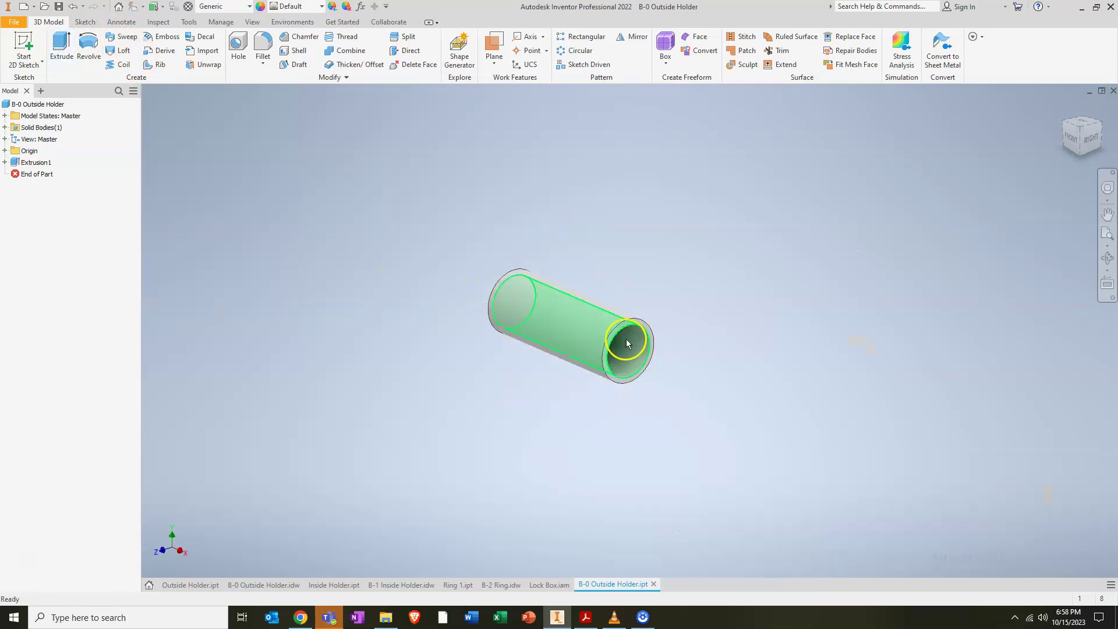
scroll(627, 344, up, 3)
Make the tube's base sketch visible and reopen it for editing.
click(5, 162)
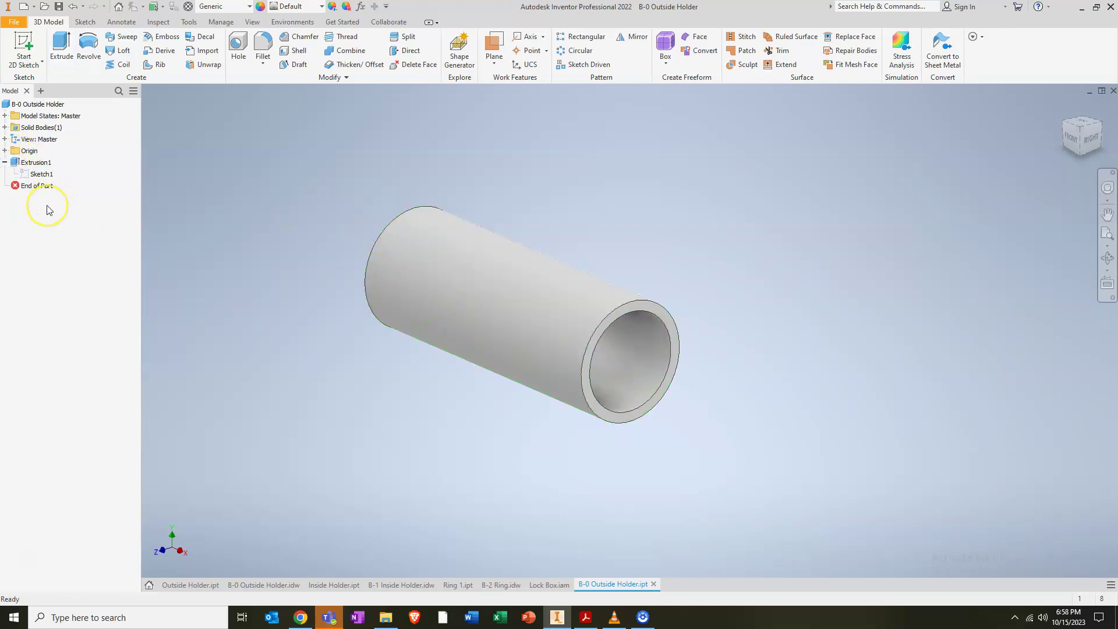
right_click(24, 178)
click(48, 327)
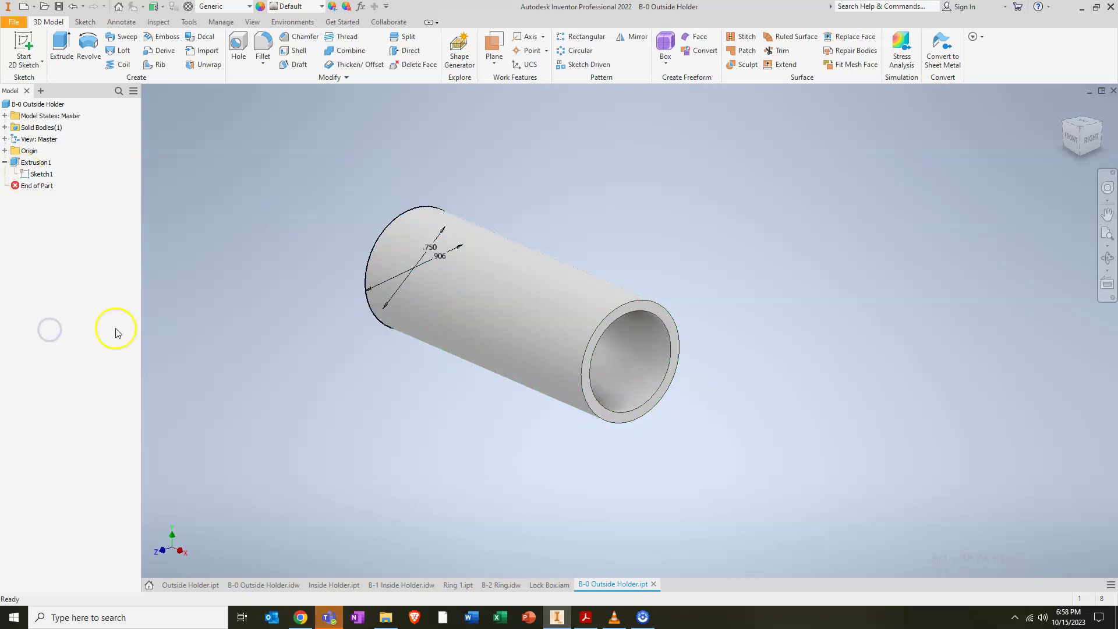
right_click(23, 174)
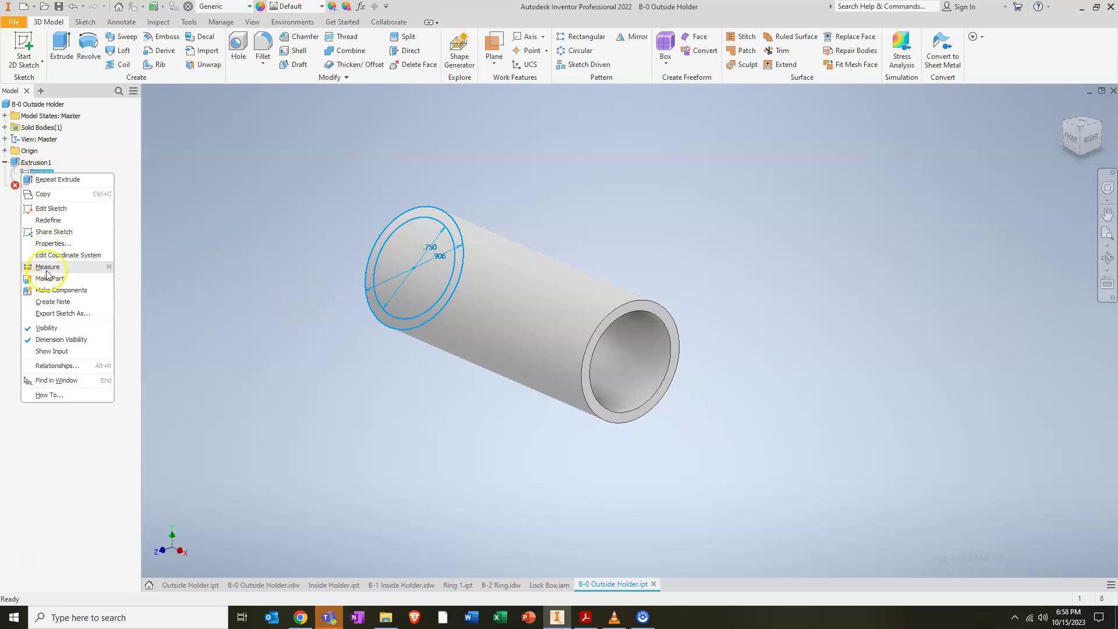
click(50, 208)
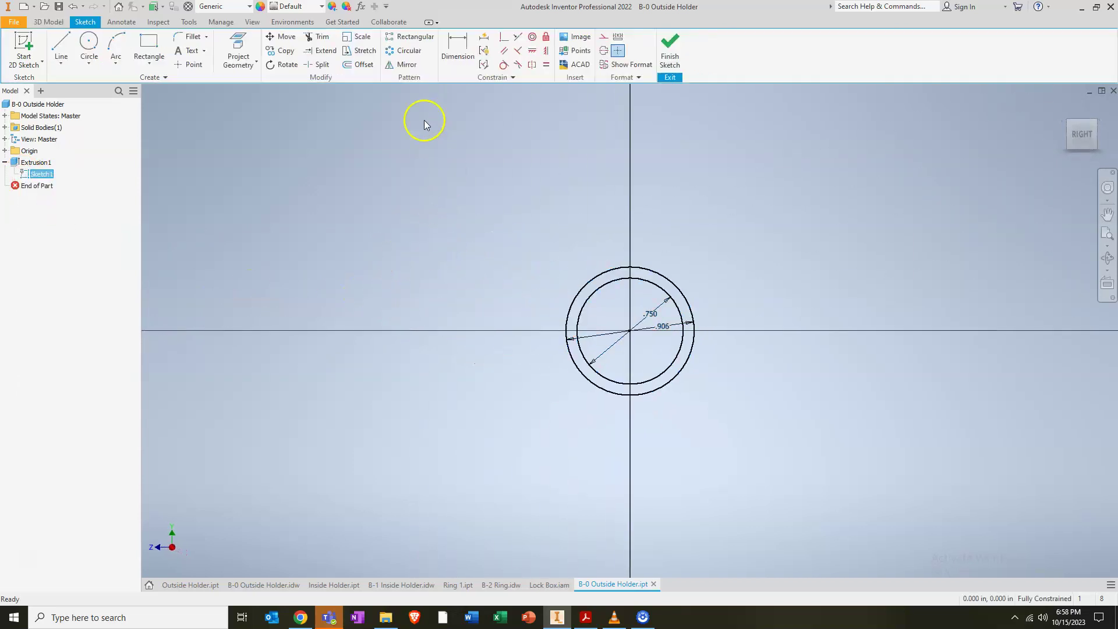
Look up the octagonal head's width in the drawing and draw a 1.5 in diameter circle centred on the origin in the part sketch.
click(264, 584)
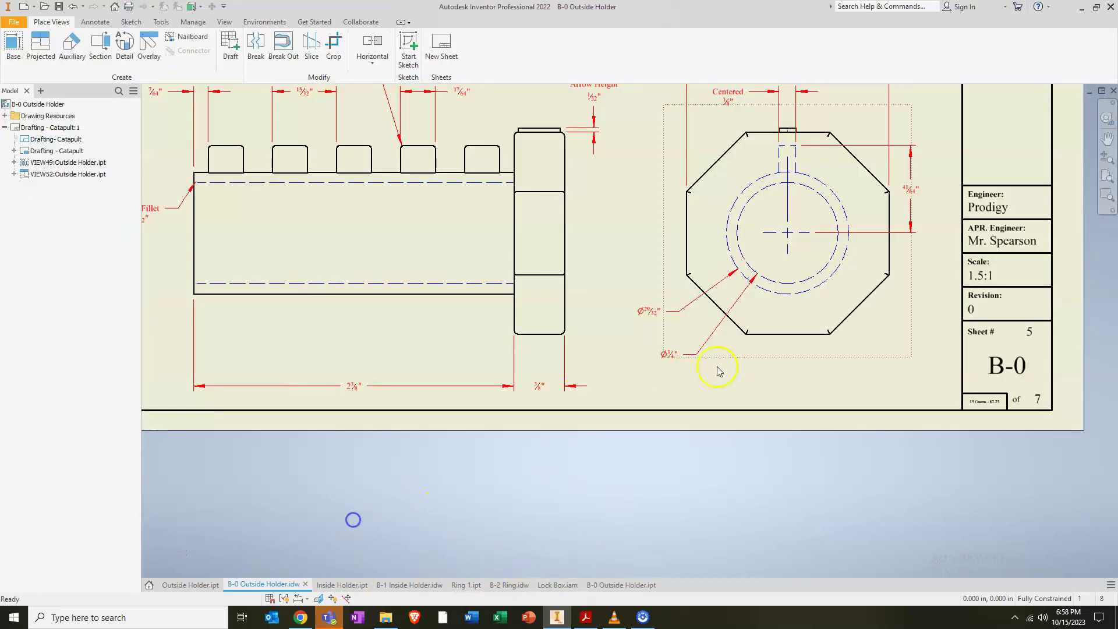
middle_drag(752, 286, 682, 373)
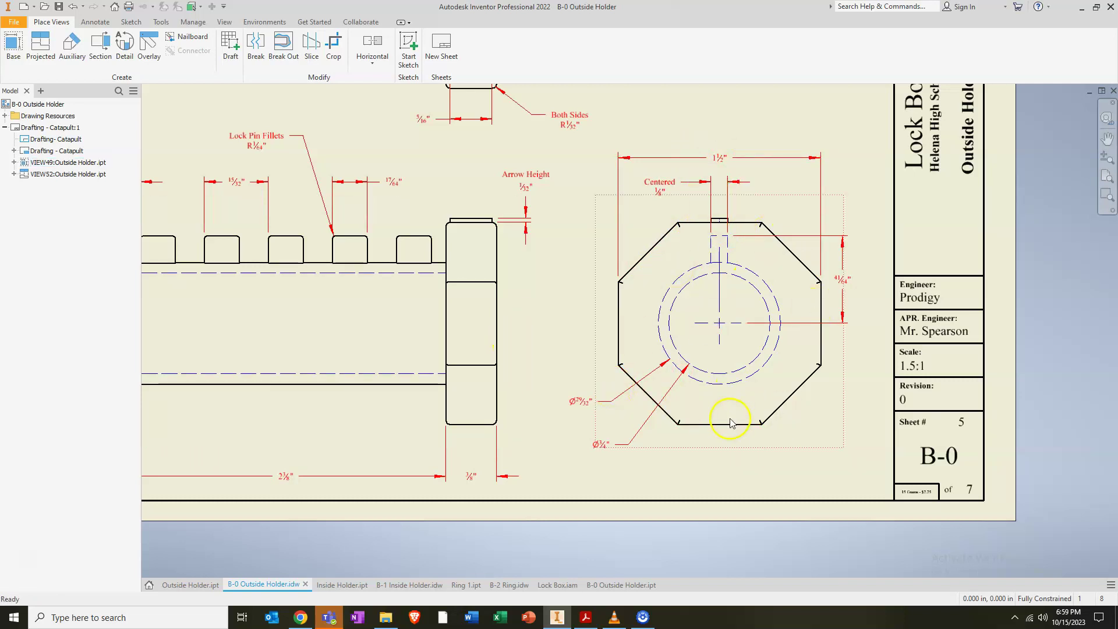
click(621, 585)
click(88, 47)
click(627, 332)
text(1.5)
key(Return)
Draw a circumscribed eight-sided polygon centred on the origin, with its flats tangent to the 1.5 in circle.
click(143, 65)
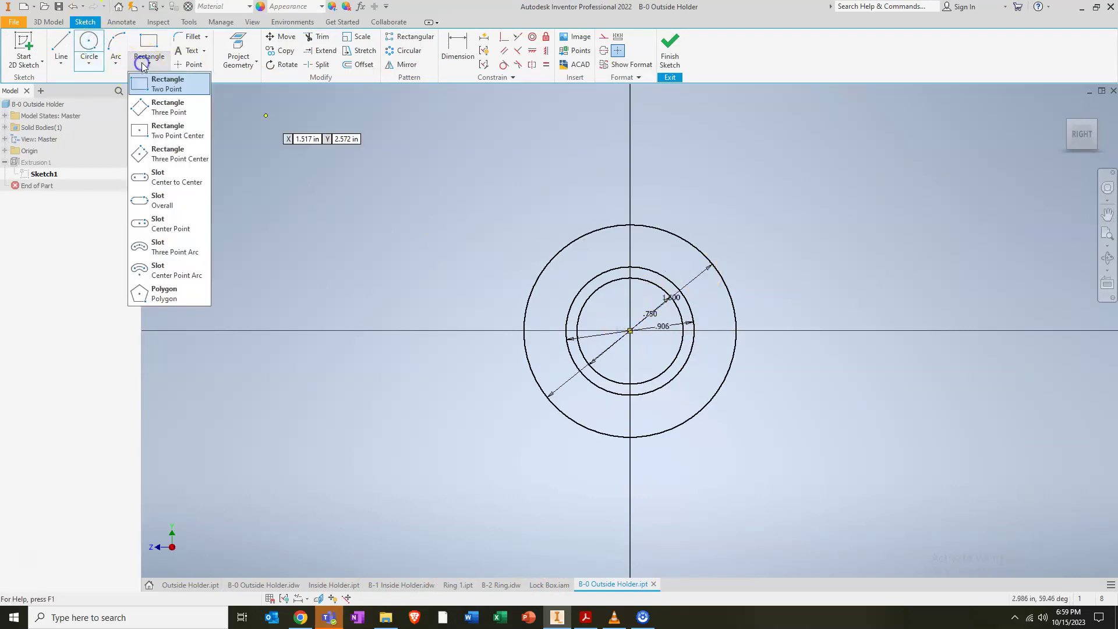
click(158, 293)
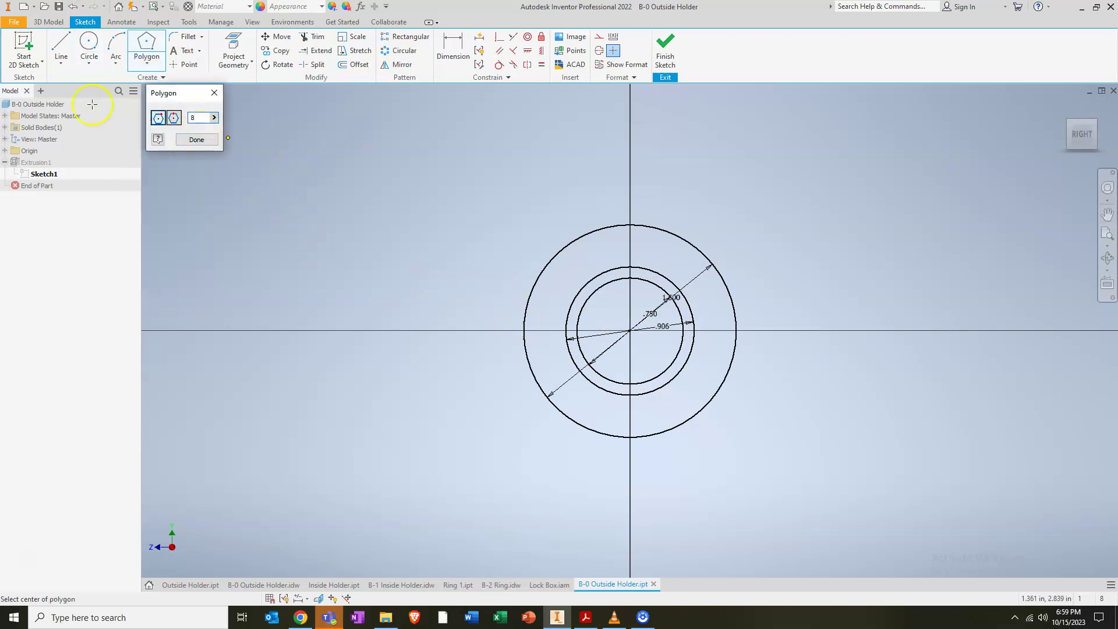
click(175, 118)
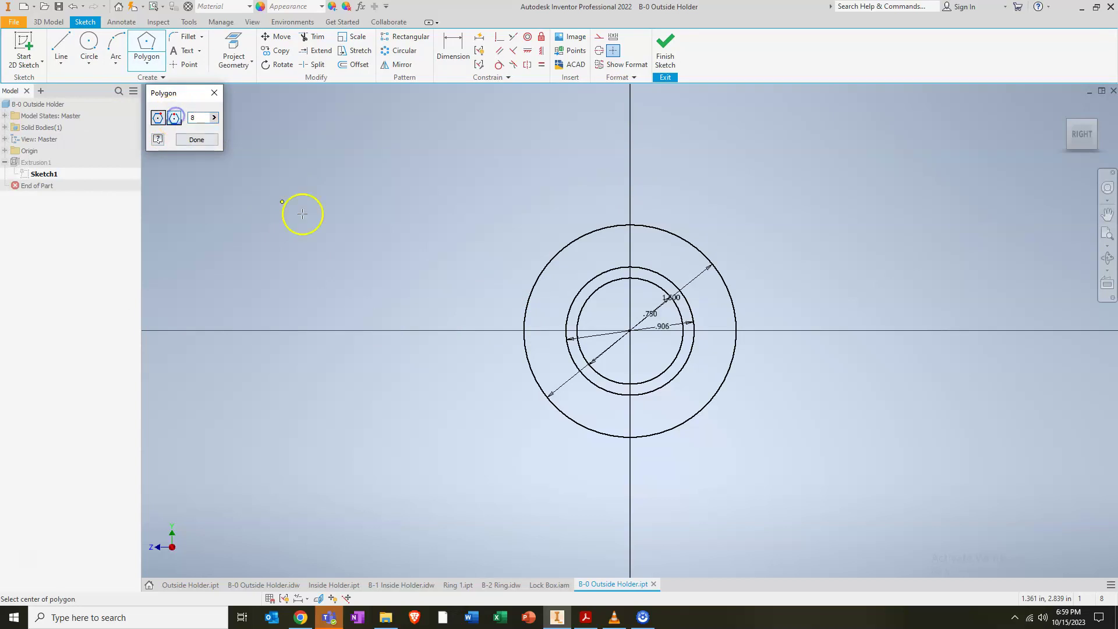
click(630, 330)
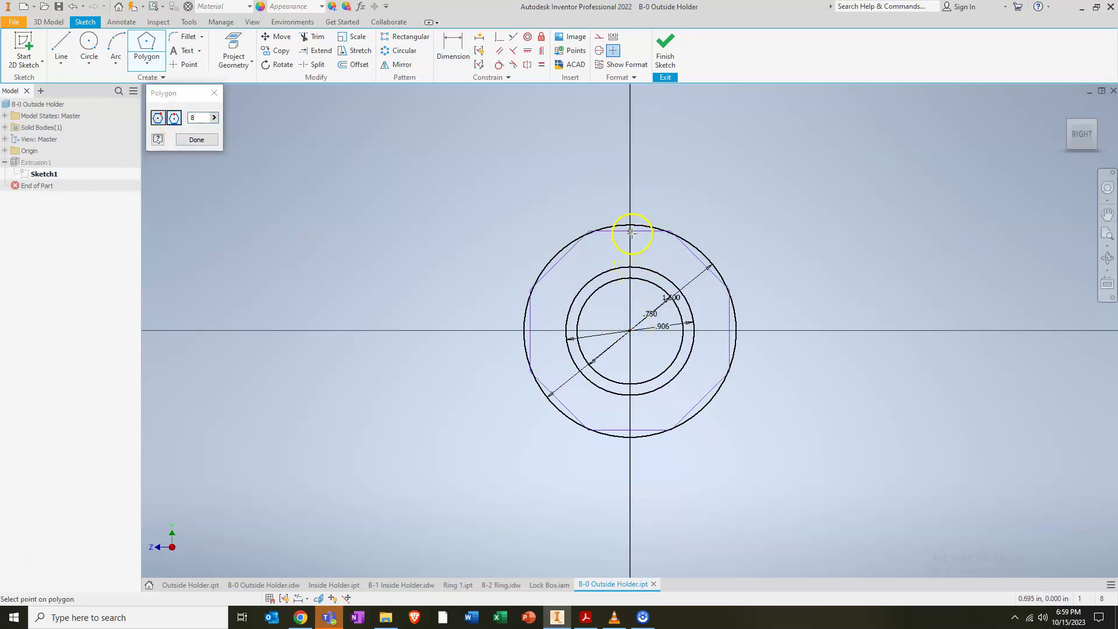
click(630, 224)
right_click(549, 175)
click(589, 175)
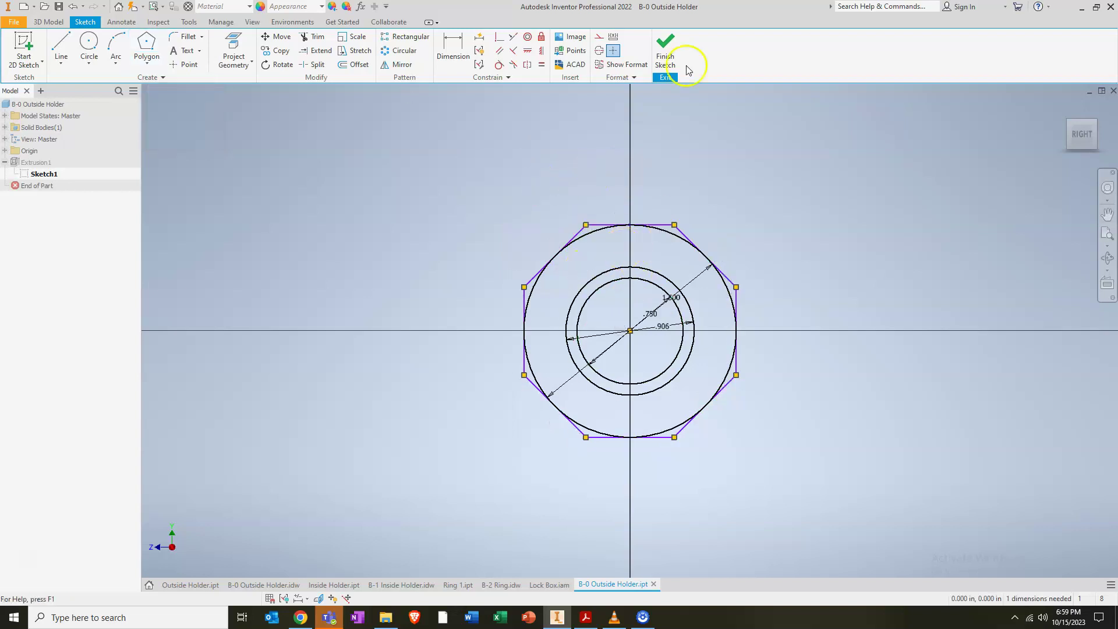
Examine the octagonal head and its arrow in the B-0 Outside Holder drawing, and return to the part sketch.
click(248, 585)
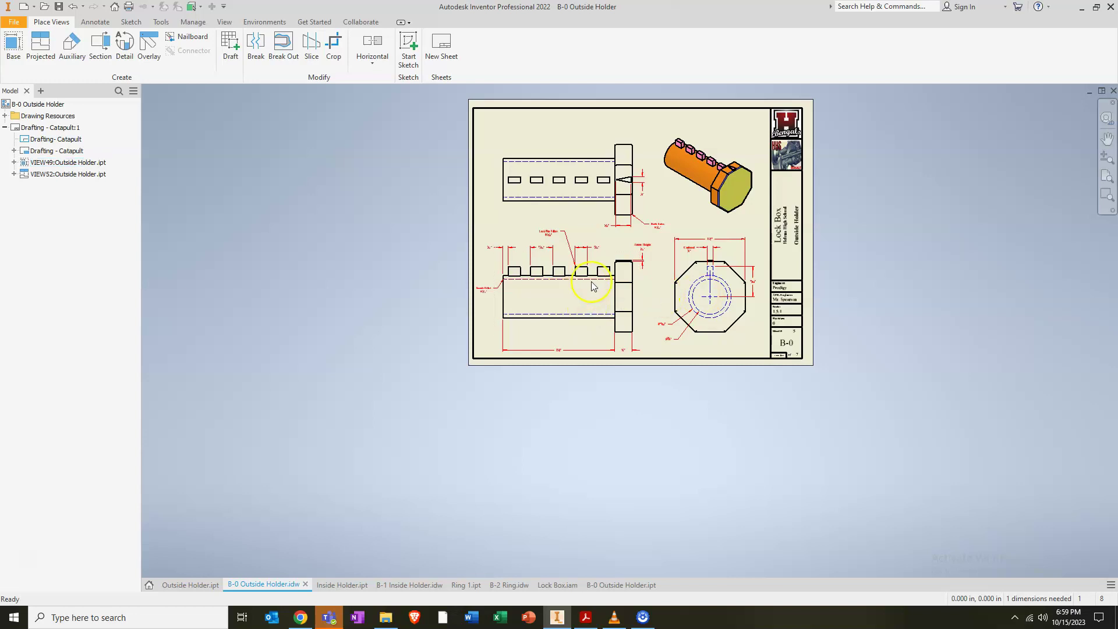
scroll(592, 281, down, 5)
mouse_move(671, 237)
middle_down()
mouse_move(687, 318)
mouse_move(656, 421)
middle_up()
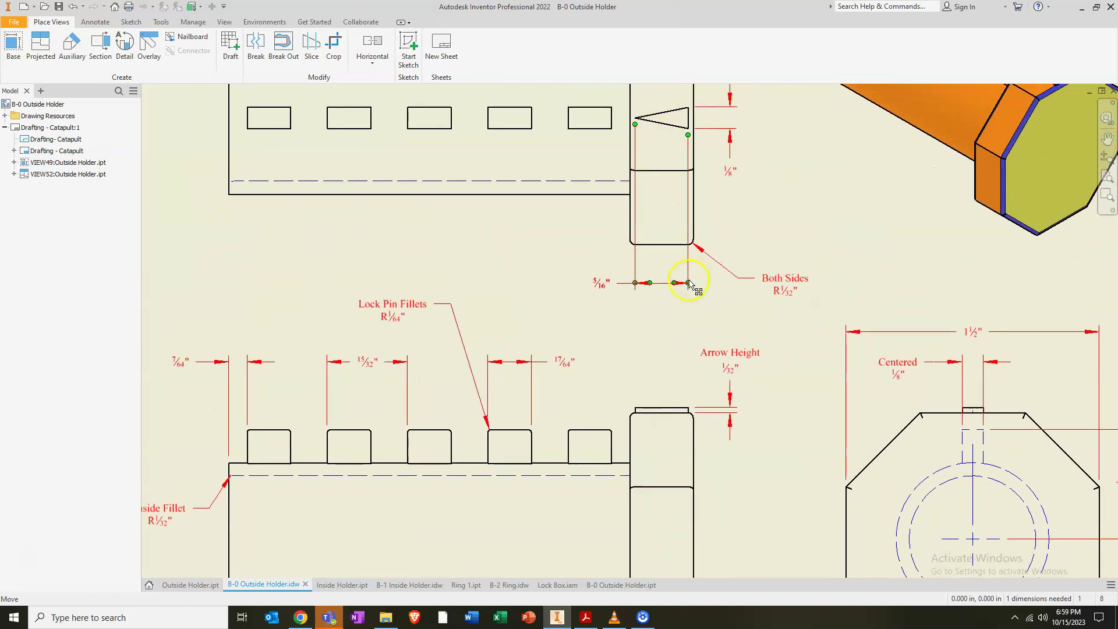
scroll(689, 284, up, 3)
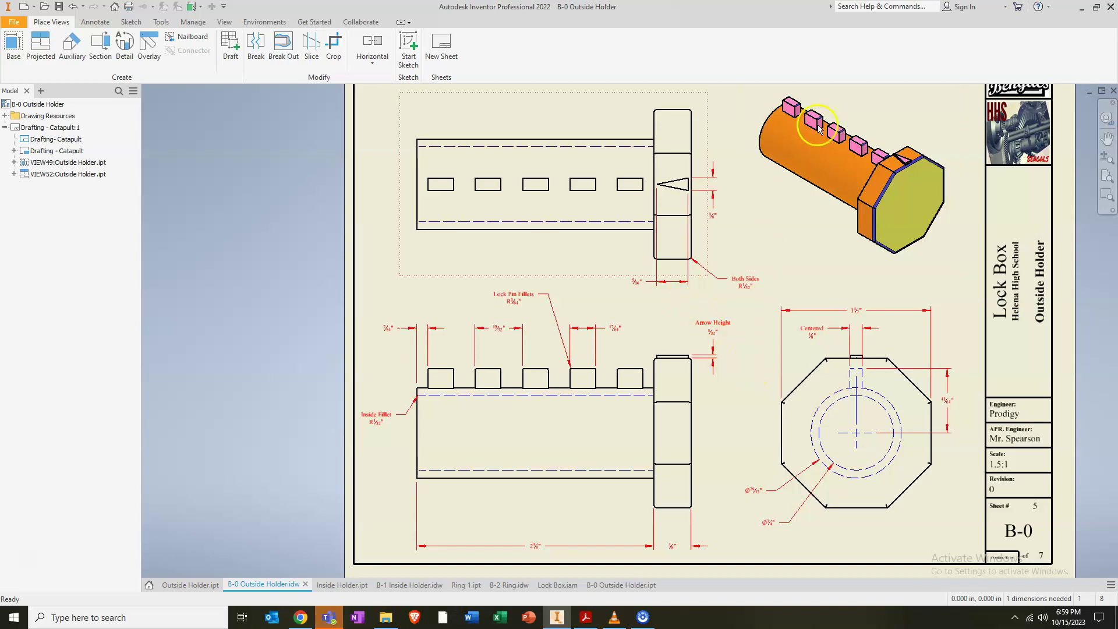
click(616, 585)
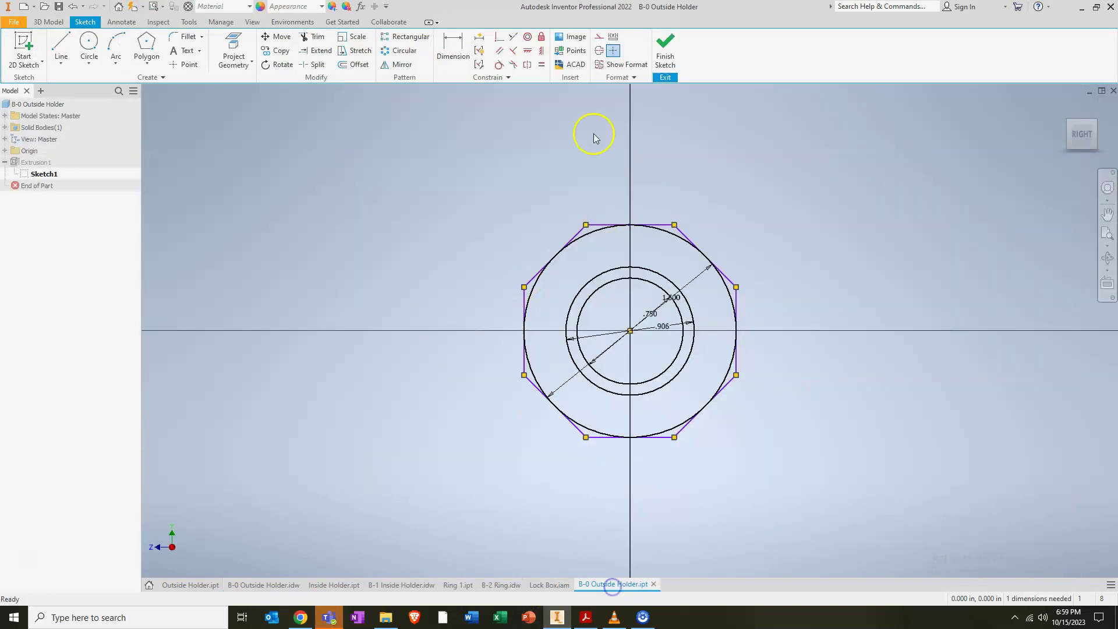
Finish the sketch and set up an extrusion of the entire octagon profile in the direction away from the tube.
click(665, 45)
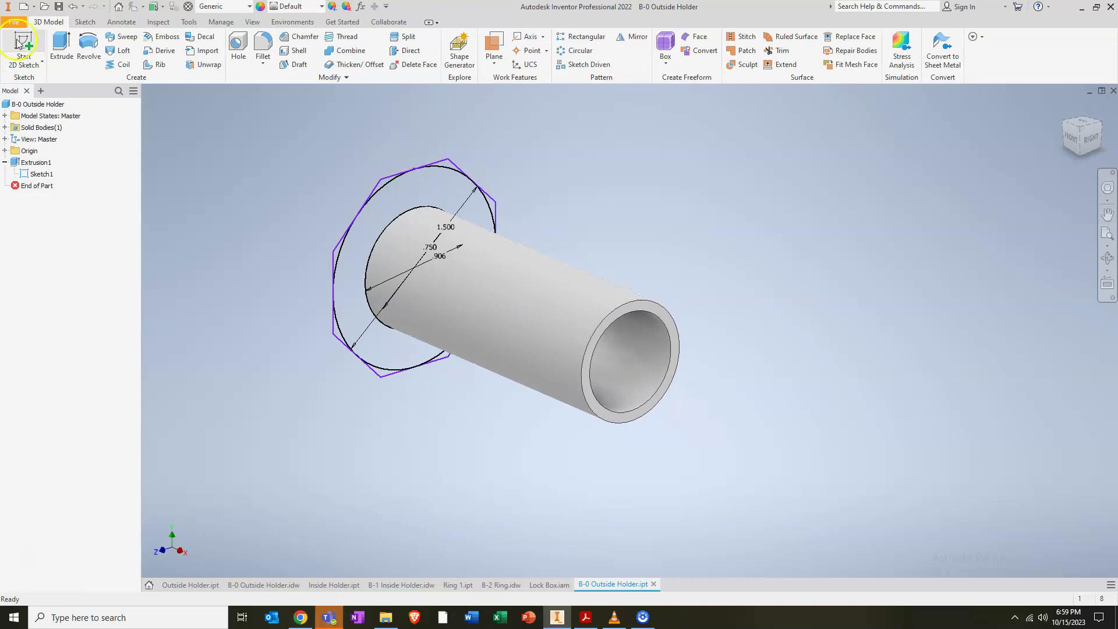
click(61, 49)
scroll(372, 170, down, 3)
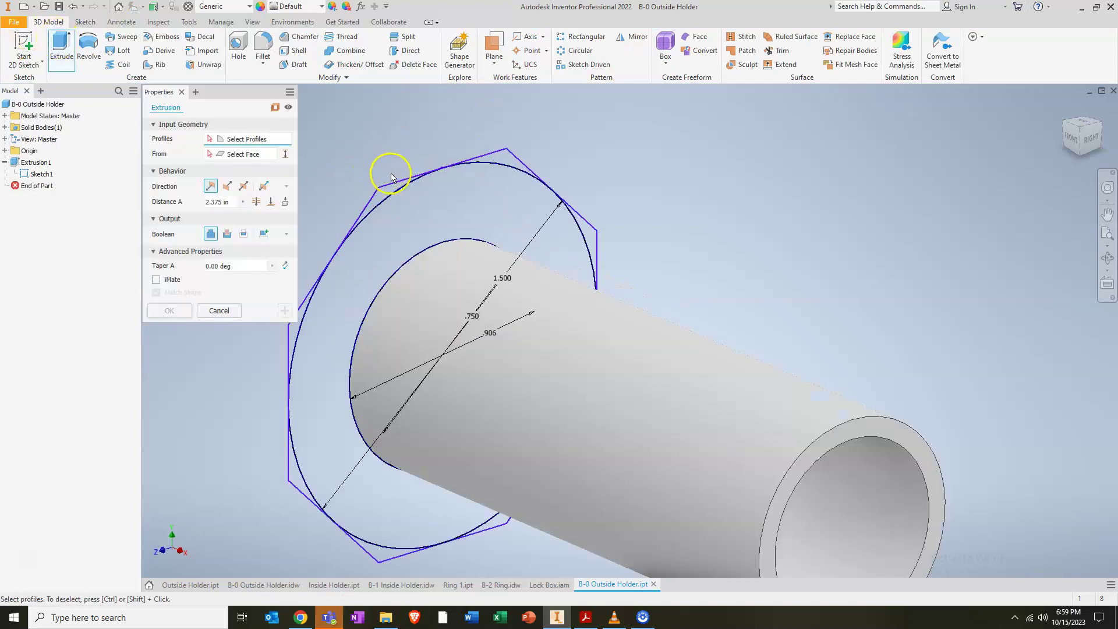
click(392, 187)
scroll(392, 183, up, 4)
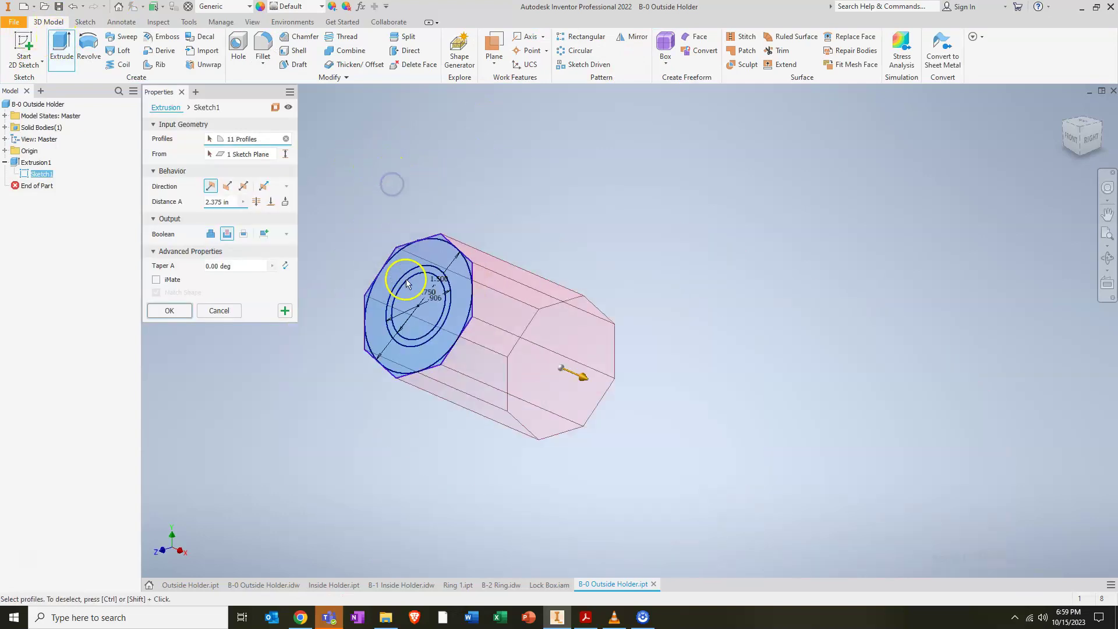
click(229, 185)
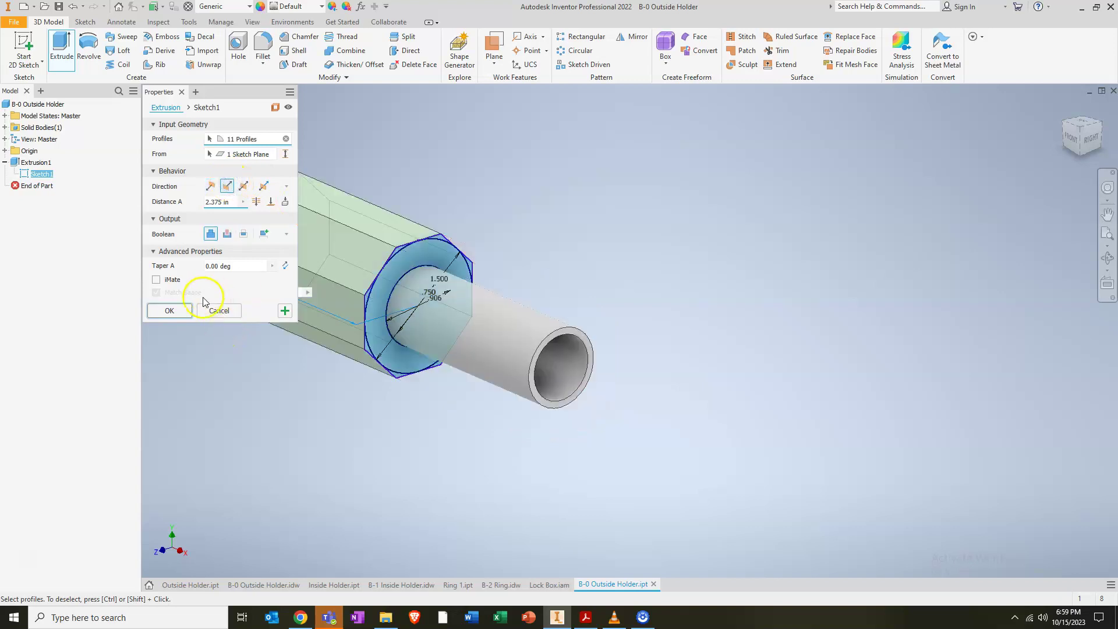
shift+middle_drag(363, 285, 542, 318)
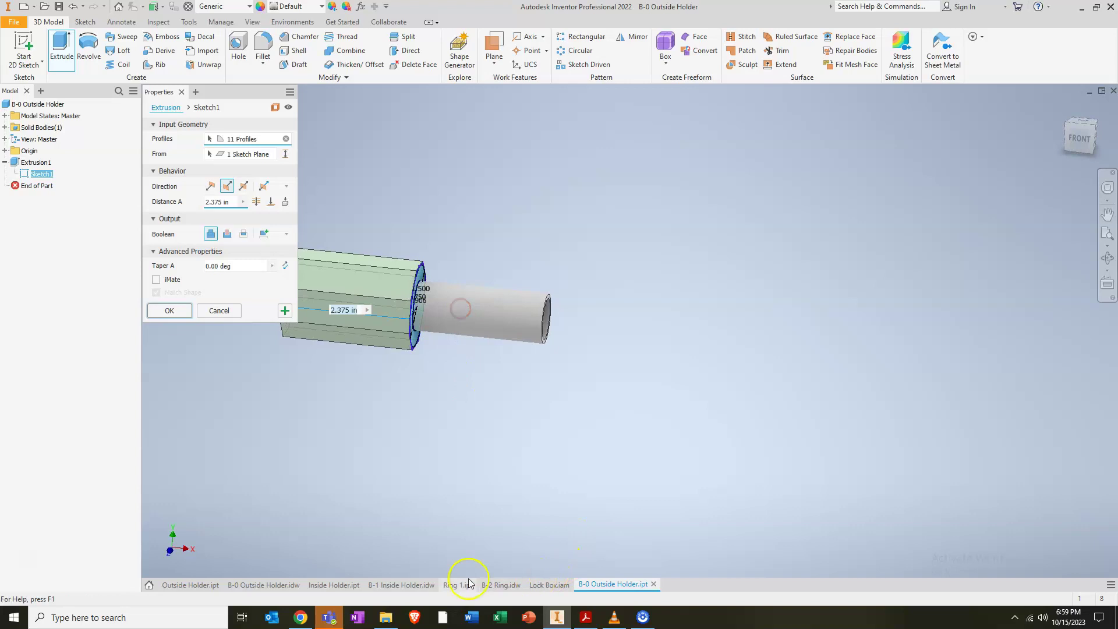
Look up the head's thickness in the drawing and complete the octagon extrusion with a distance of 3/8 in.
click(257, 585)
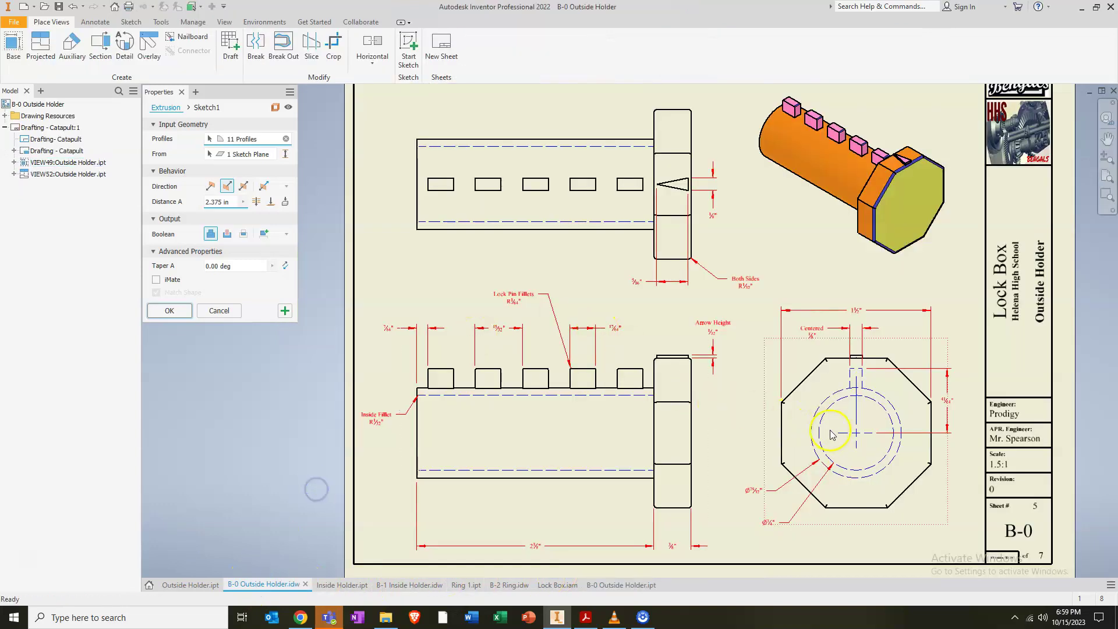
click(621, 585)
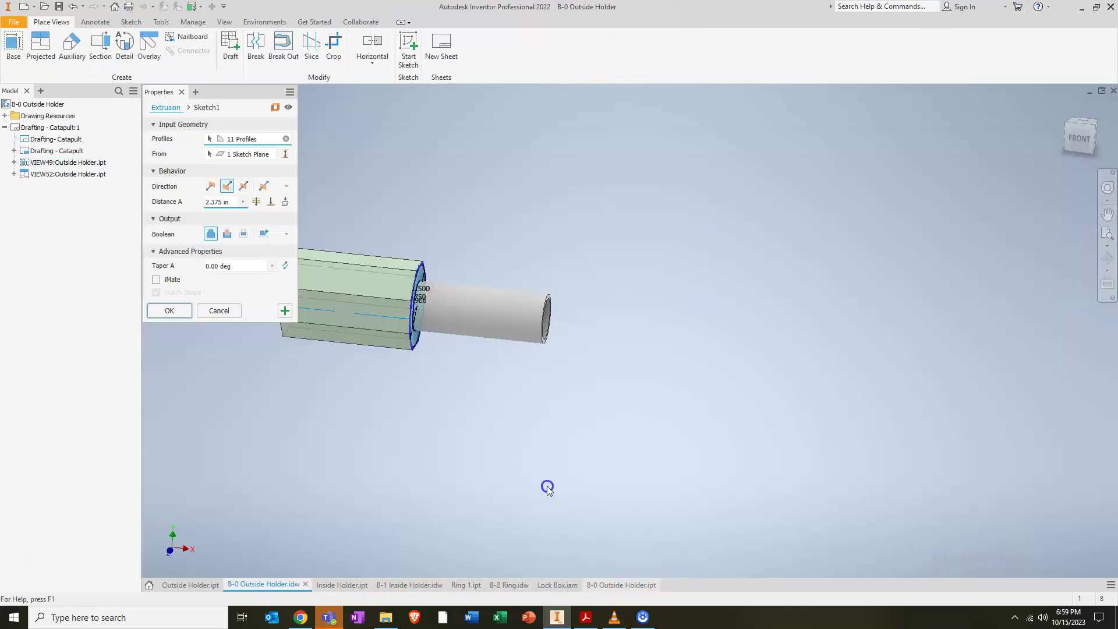
click(228, 202)
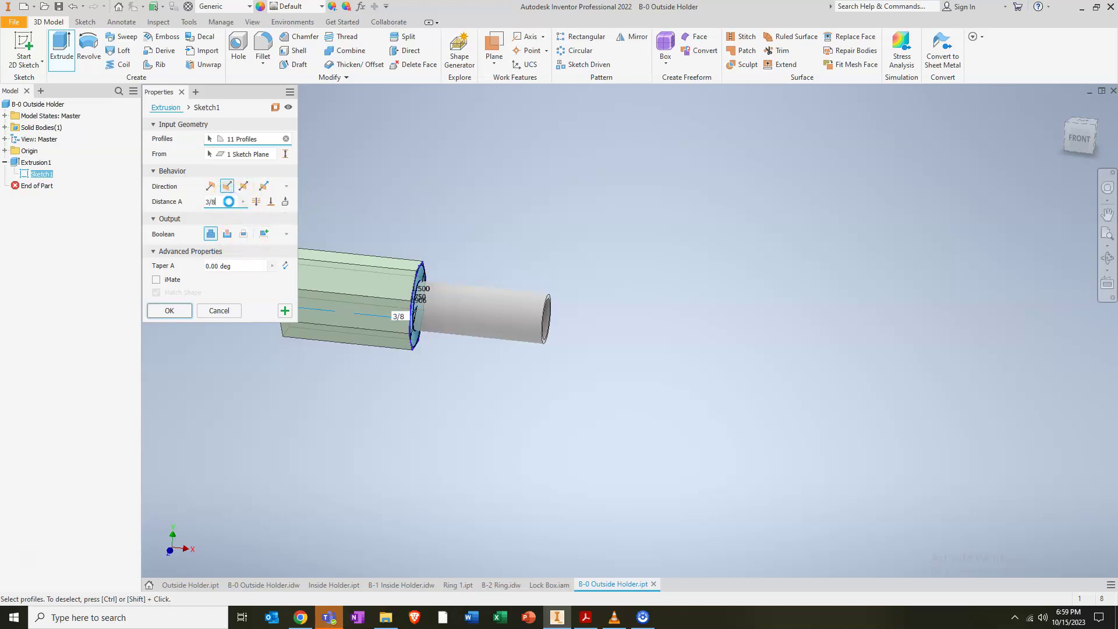
key(Return)
Hide the sketch shared by the tube and head extrusions.
shift+middle_drag(515, 307, 405, 299)
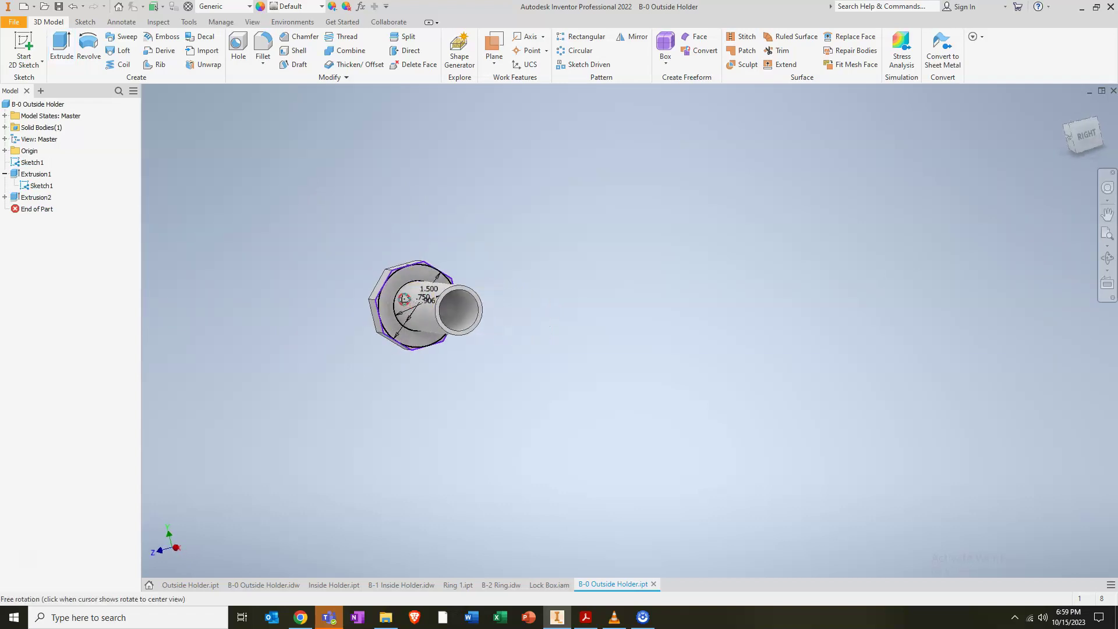
right_click(30, 162)
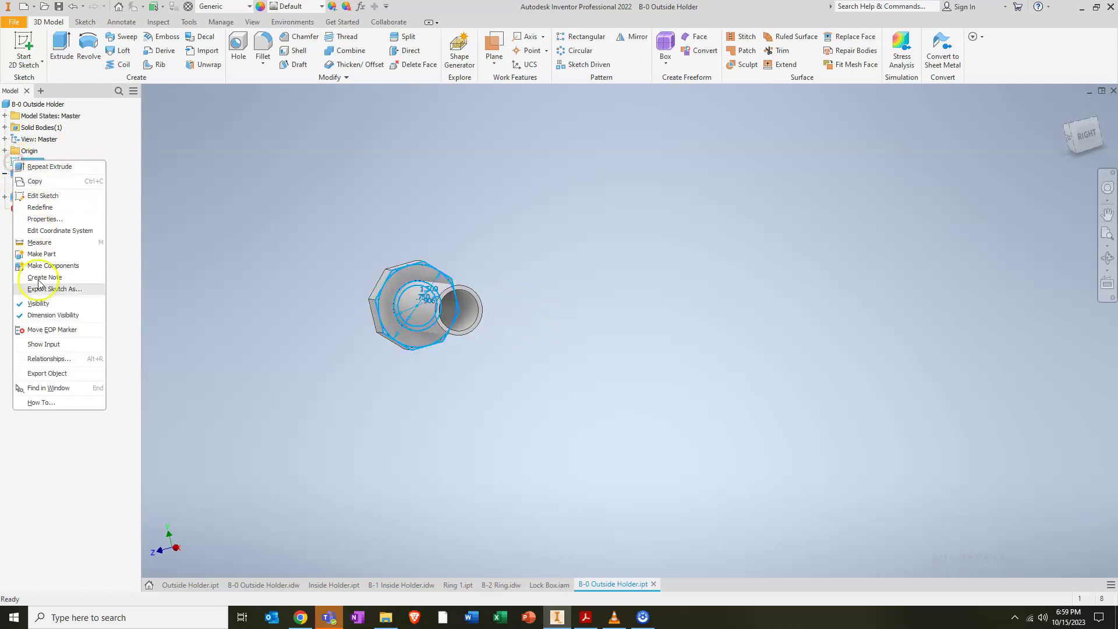
click(37, 303)
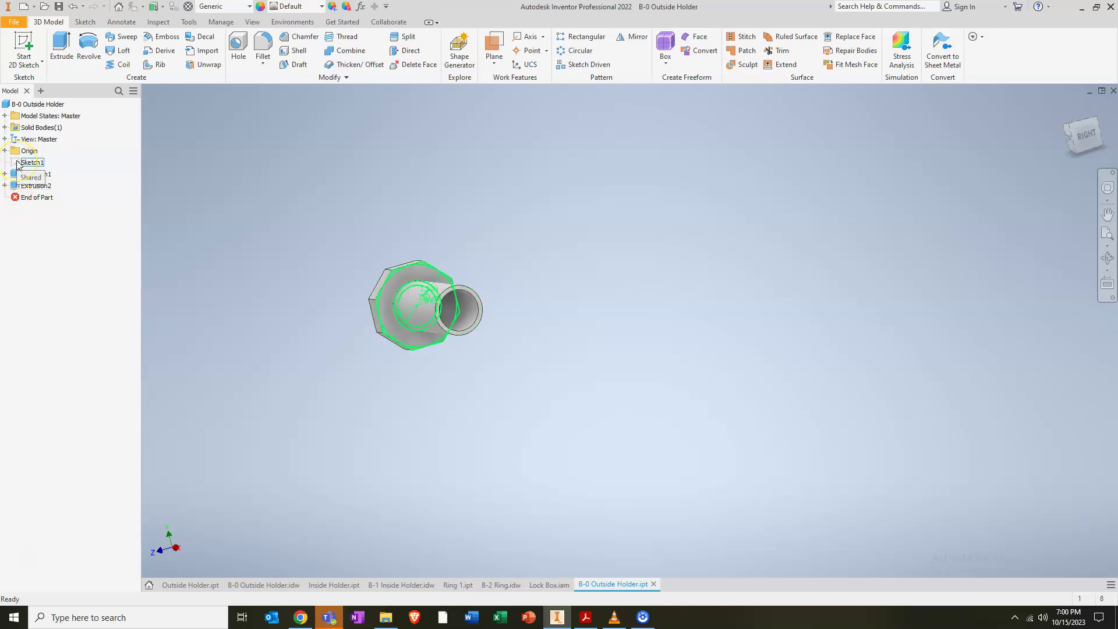
mouse_move(448, 265)
shift+middle_down()
mouse_move(467, 260)
mouse_move(389, 263)
mouse_move(443, 279)
shift+middle_up()
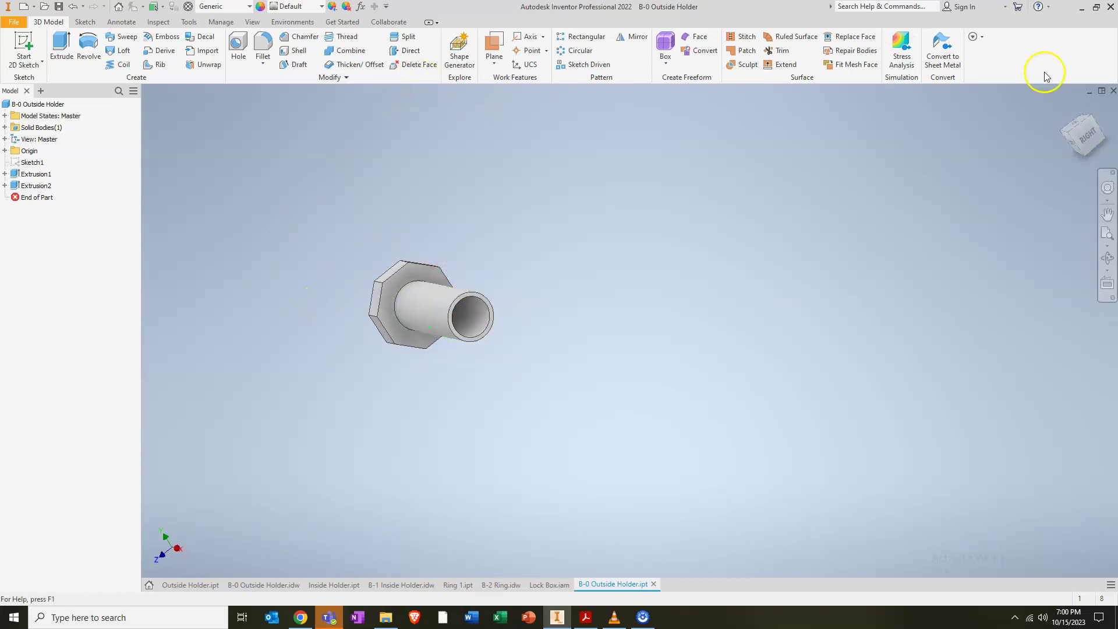
Start a work plane offset from the annular face at the tube's open end.
click(1067, 113)
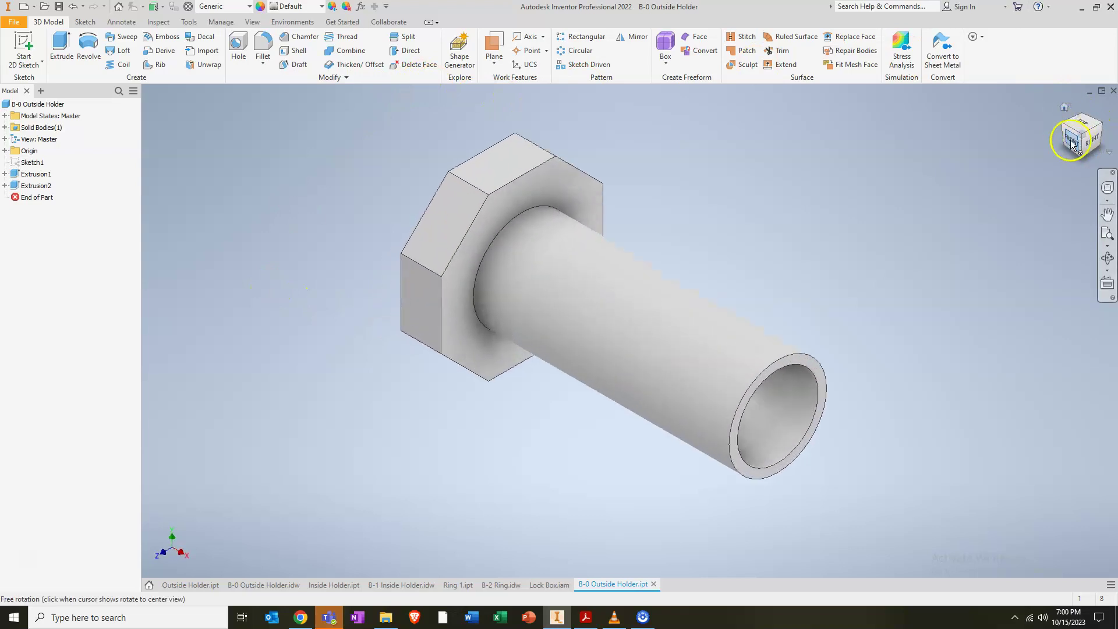
click(1090, 142)
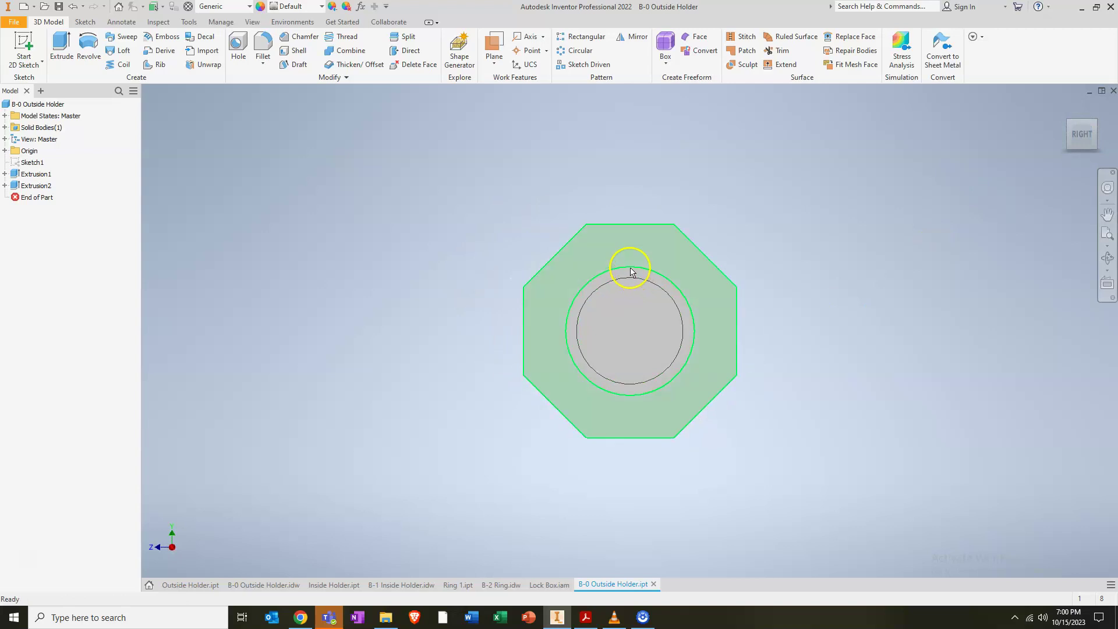
click(494, 63)
click(538, 111)
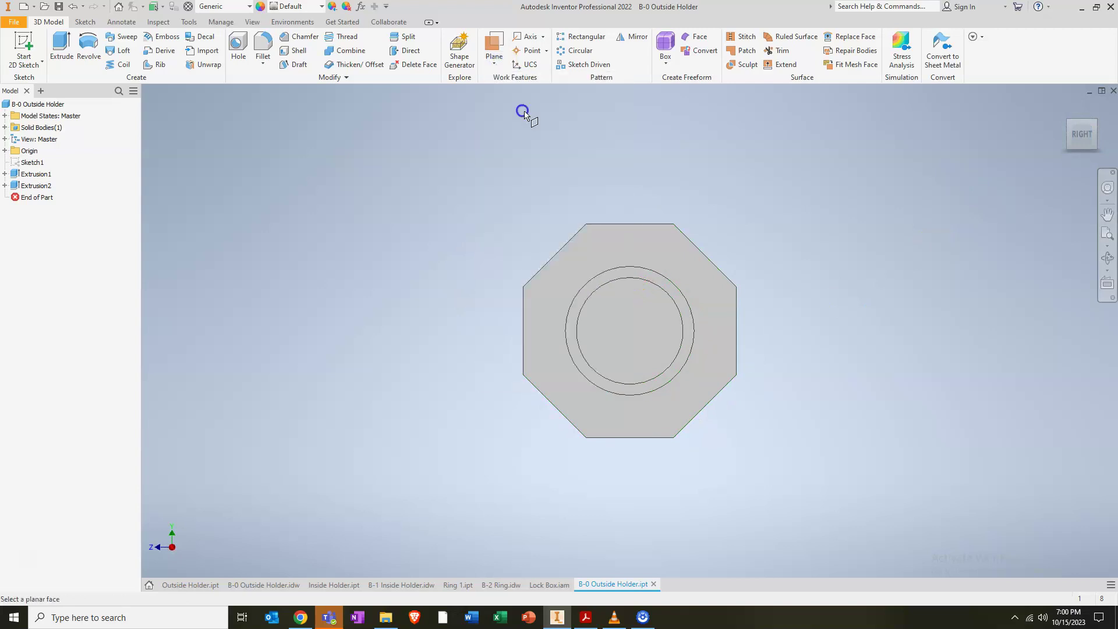
click(640, 270)
shift+middle_drag(538, 268, 644, 272)
drag(676, 339, 609, 339)
Look up the first lock pin's distance from the tube end in the drawing and offset the work plane by -7/64 in.
click(244, 586)
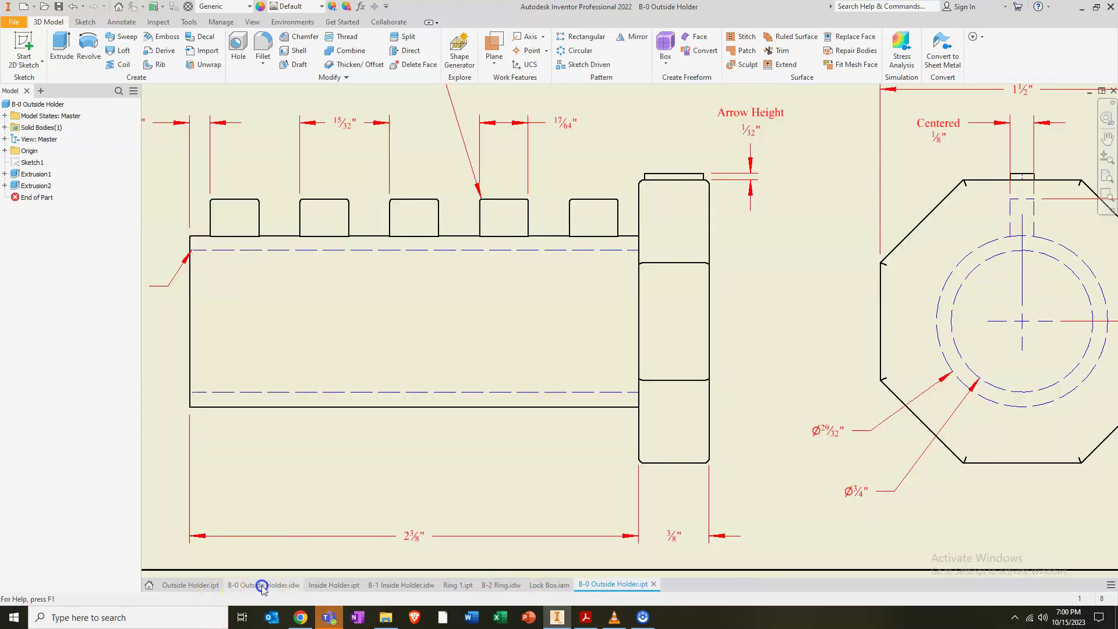
scroll(814, 227, up, 2)
mouse_move(781, 277)
middle_down()
mouse_move(718, 417)
mouse_move(739, 420)
middle_up()
scroll(370, 329, down, 2)
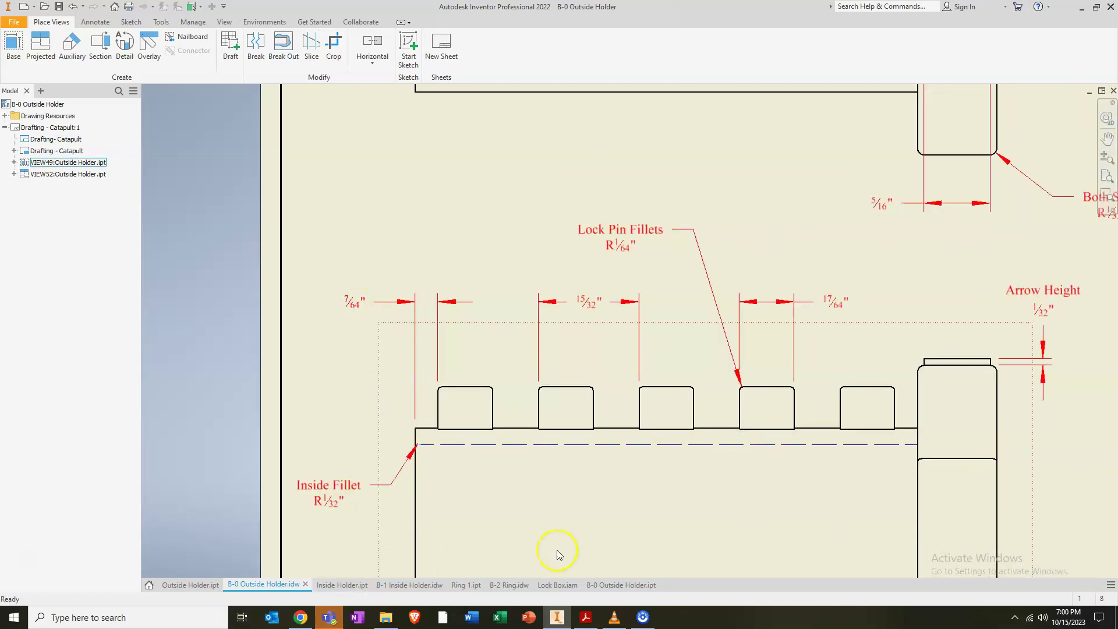
click(620, 585)
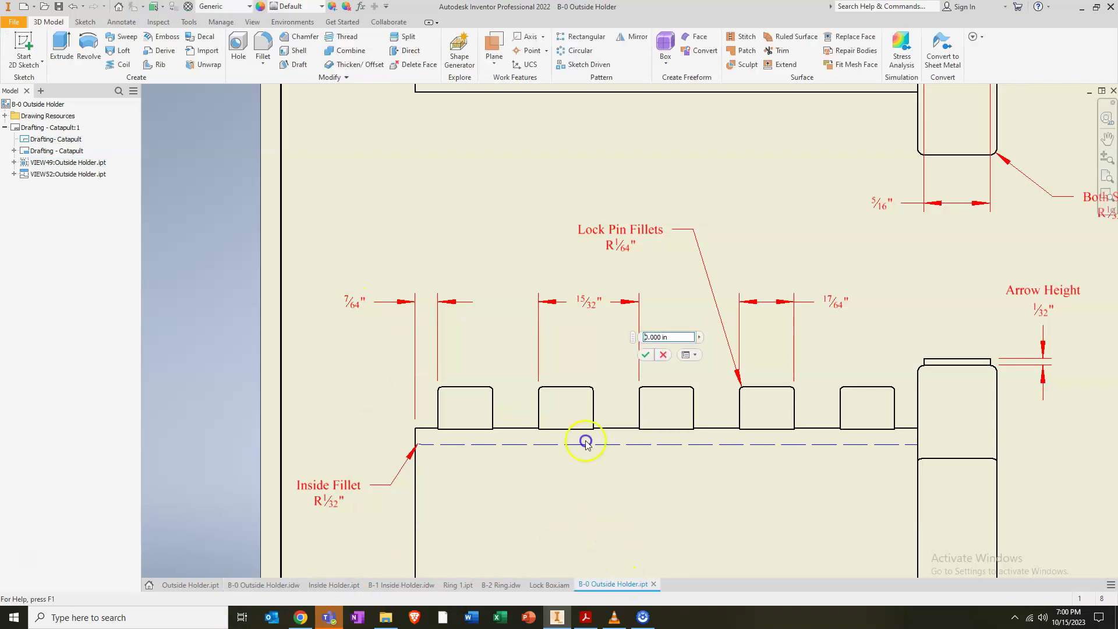
text(-7/64)
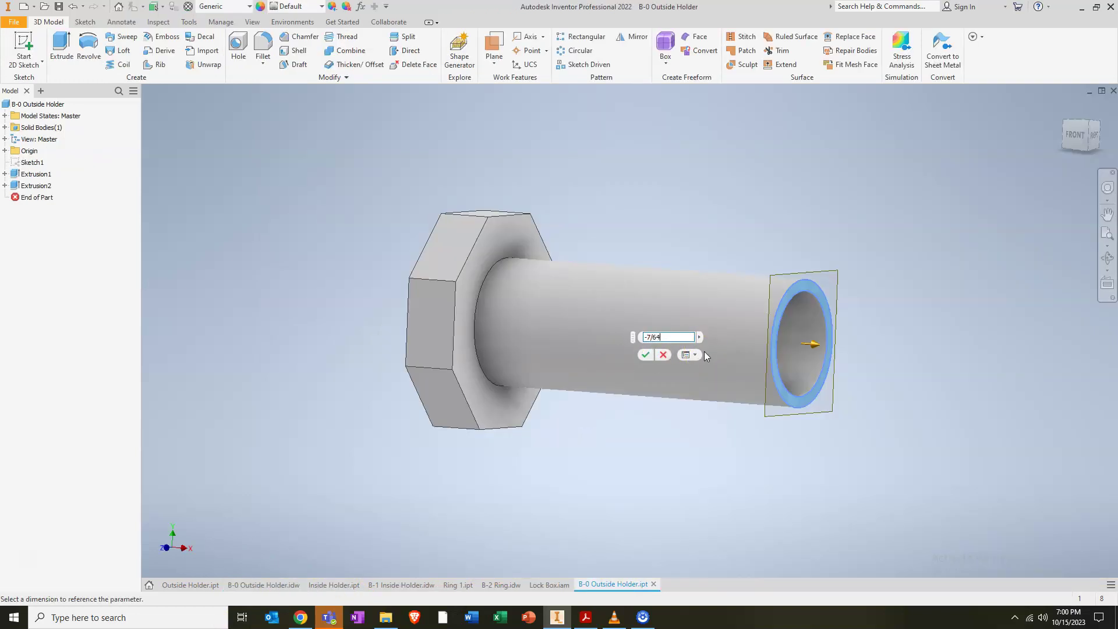
key(Return)
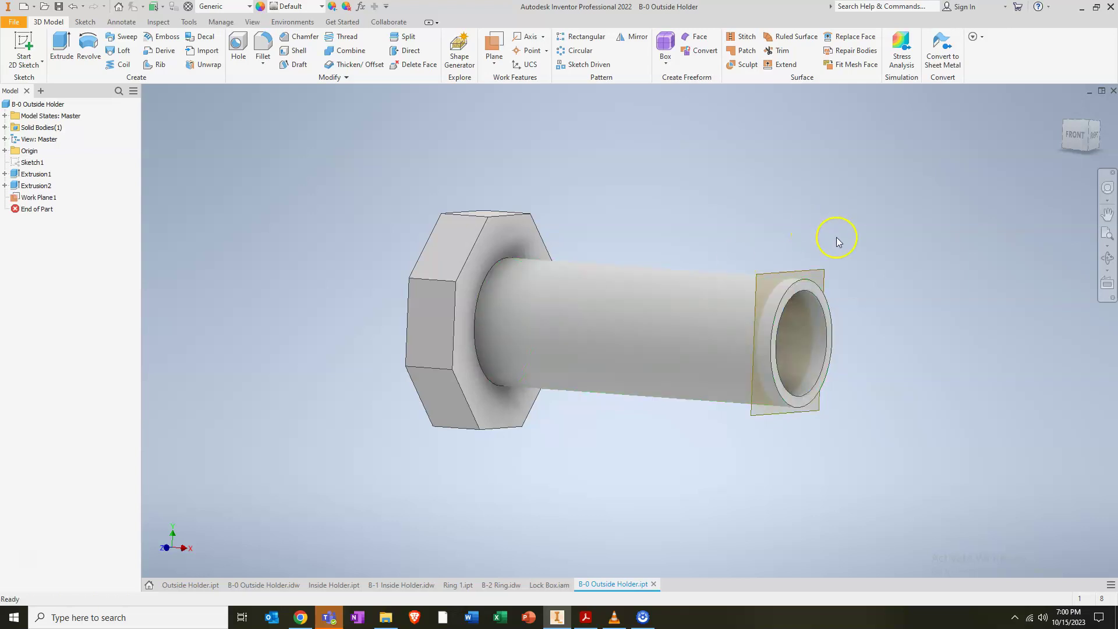
Start a sketch on the offset work plane and slice the graphics at the sketch plane.
scroll(801, 278, up, 2)
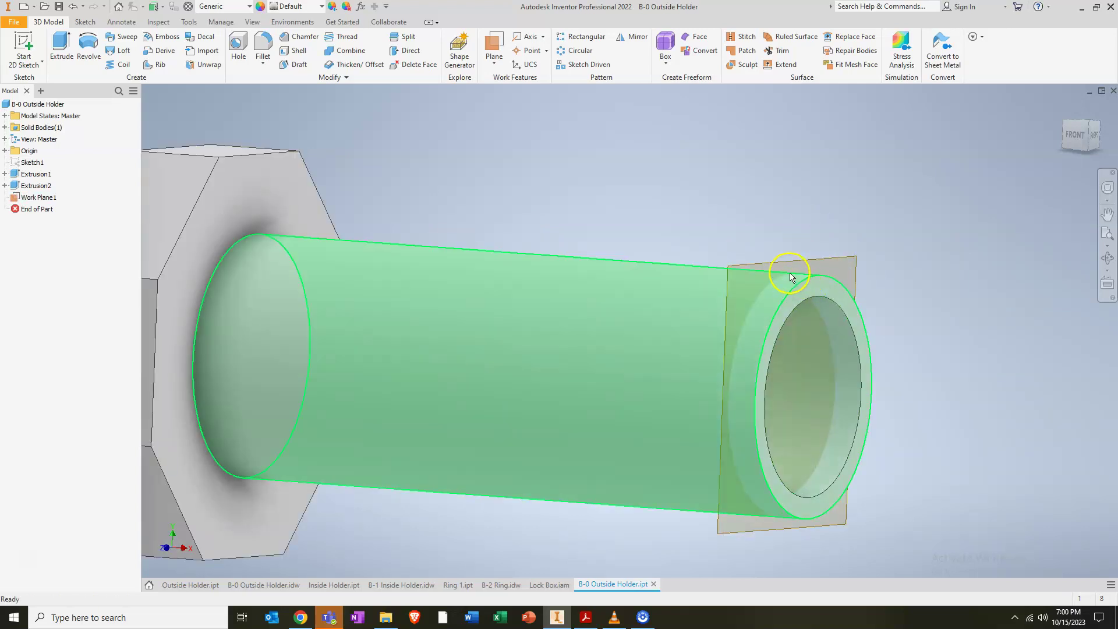
right_click(842, 257)
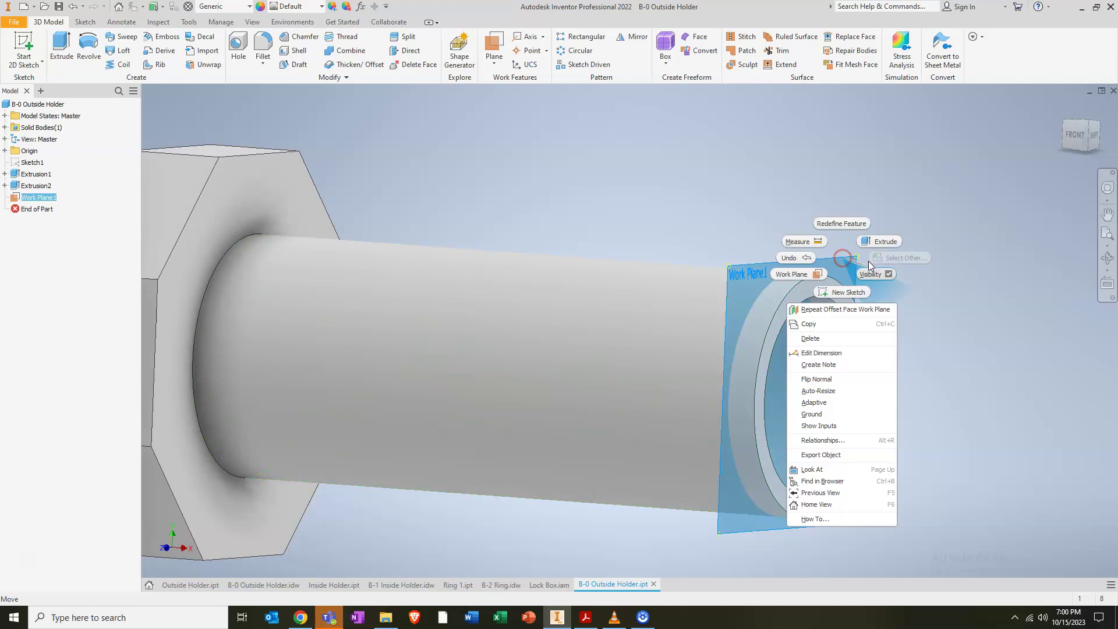
click(847, 296)
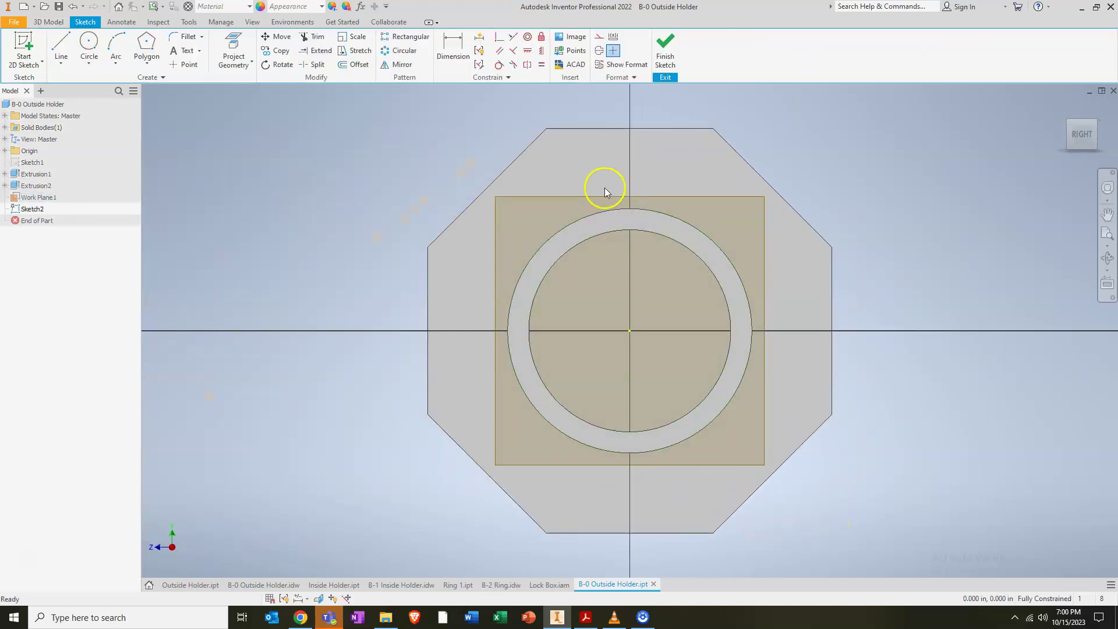
click(637, 220)
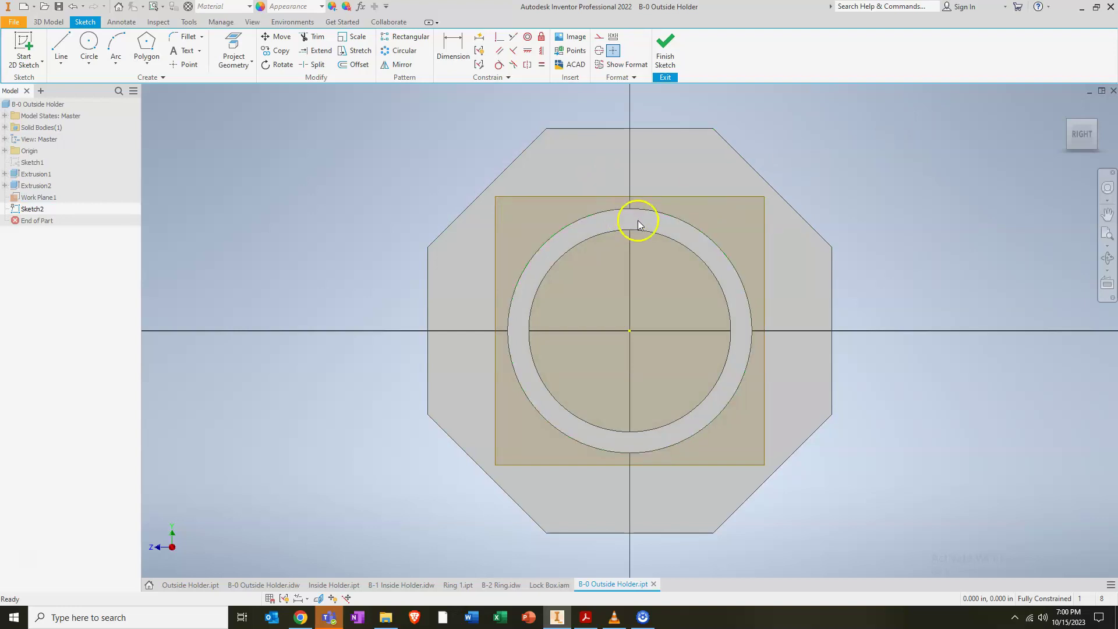
click(253, 22)
click(142, 38)
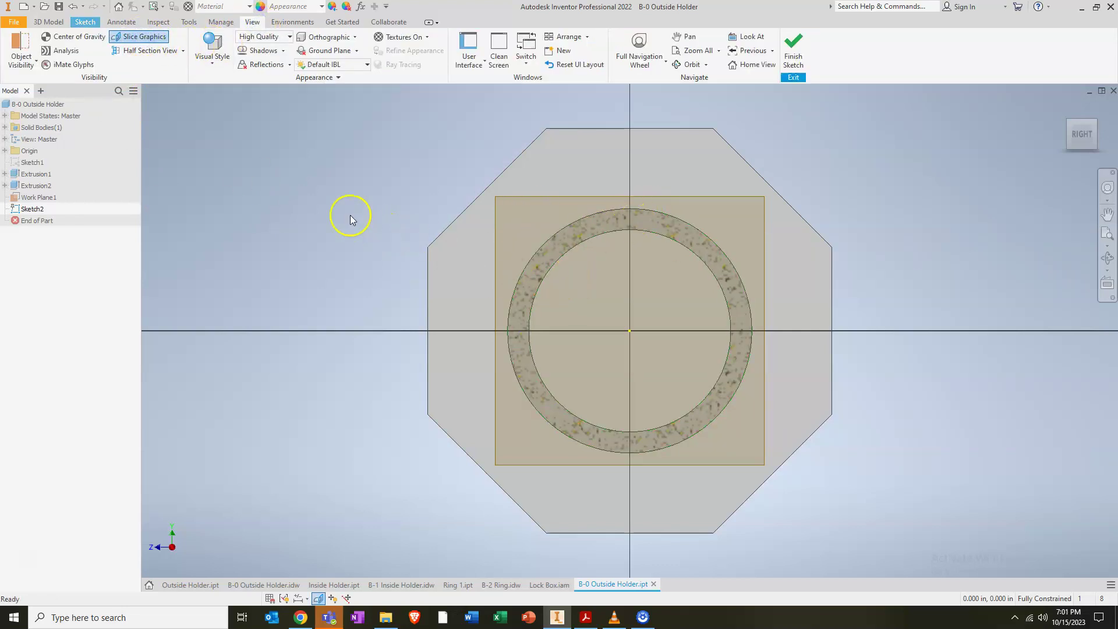
Project the tube's outer and inner circular edges into the sketch.
click(85, 23)
click(233, 53)
click(655, 212)
click(647, 231)
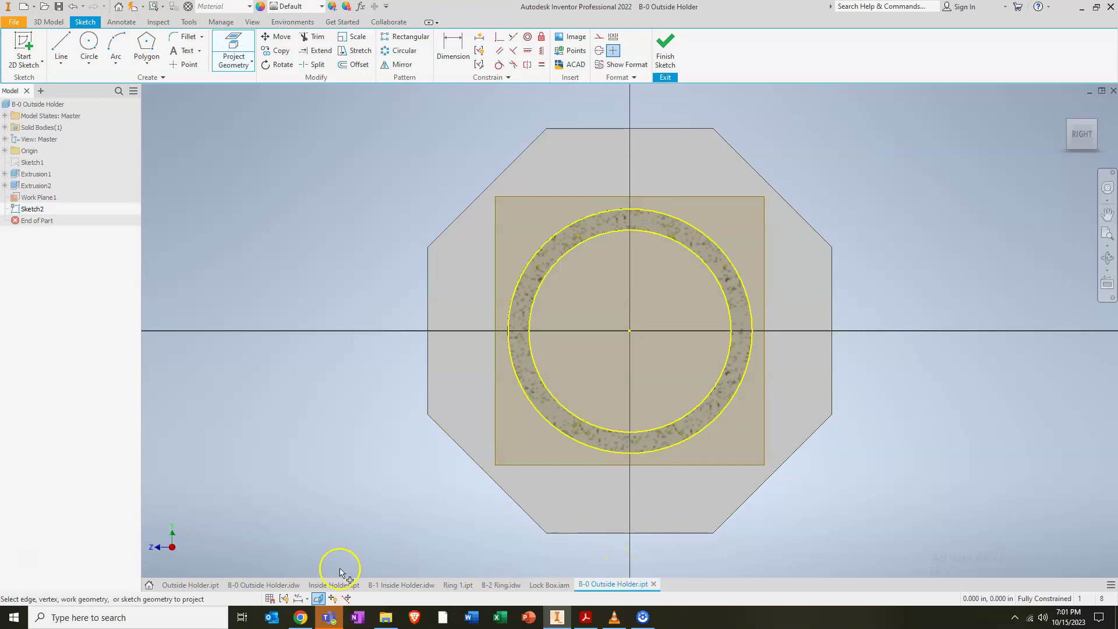
Check the lock pin's width, centring and height in the B-0 Outside Holder drawing, and return to the part sketch.
click(263, 585)
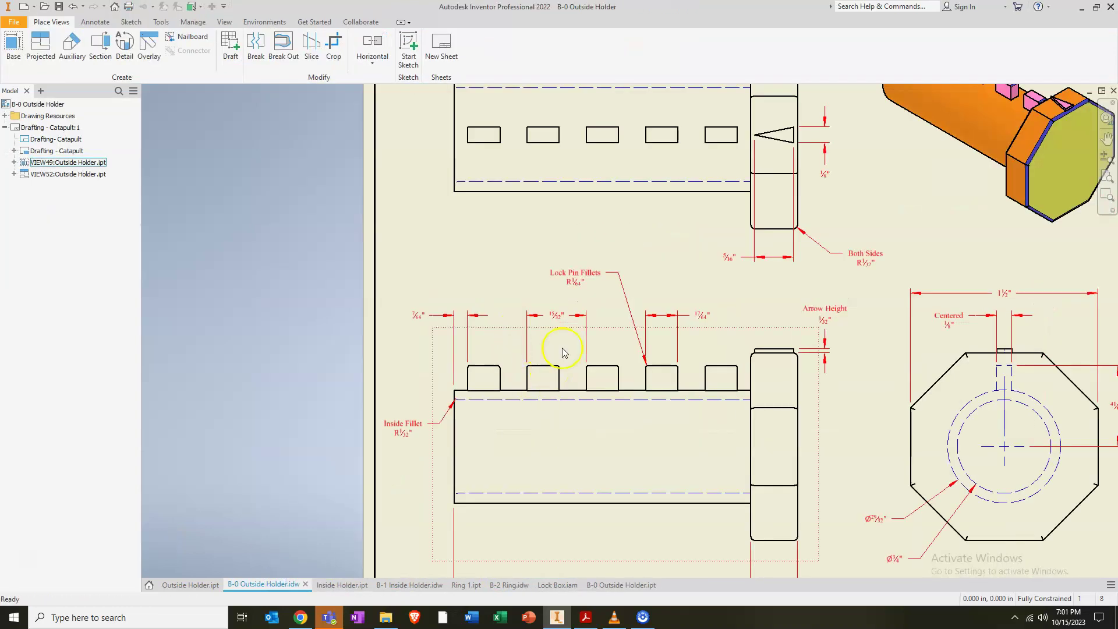
scroll(823, 347, up, 2)
scroll(830, 441, down, 4)
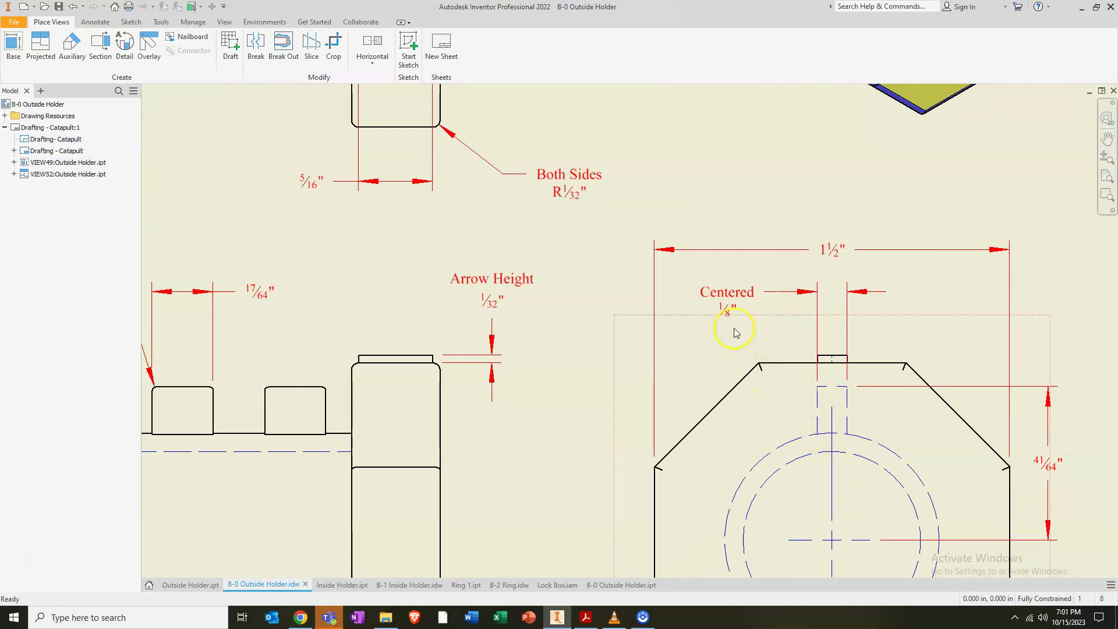
middle_drag(831, 421, 777, 346)
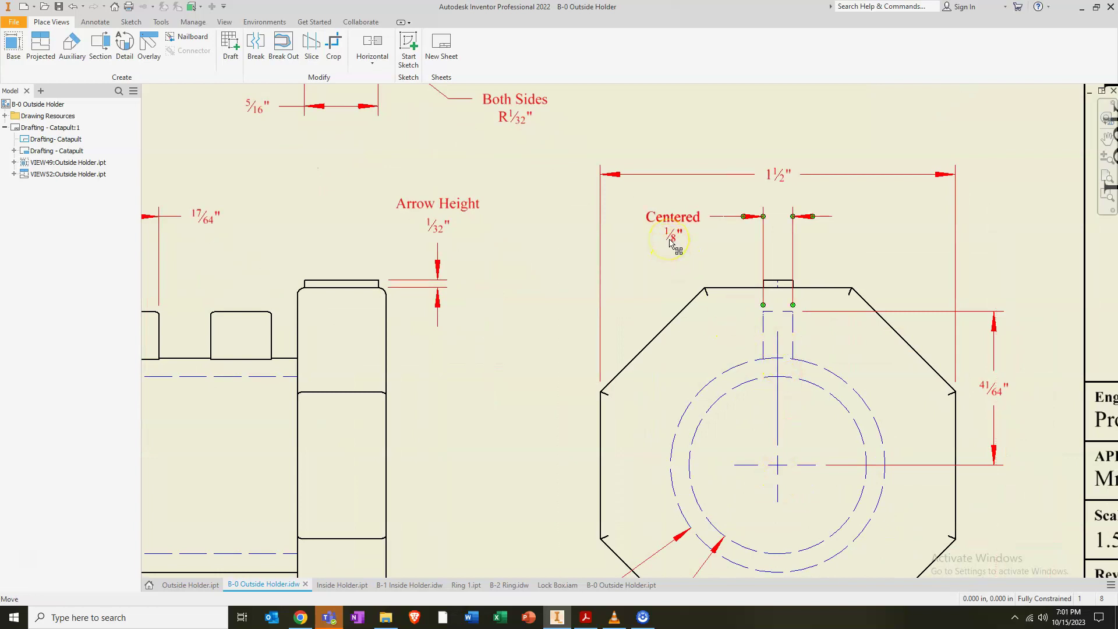
click(692, 256)
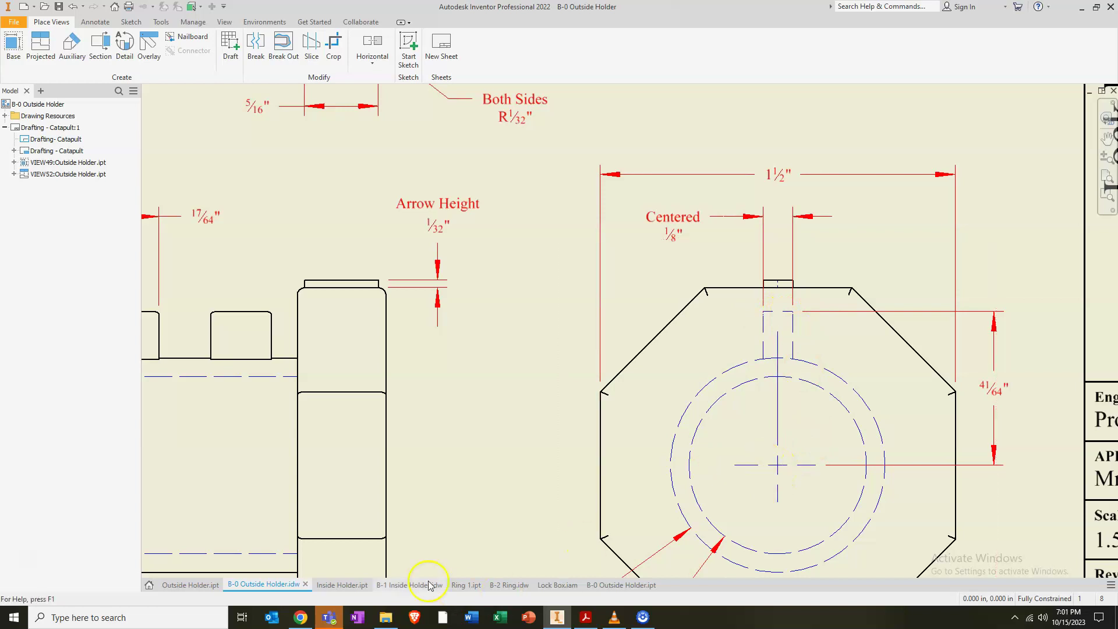
click(607, 584)
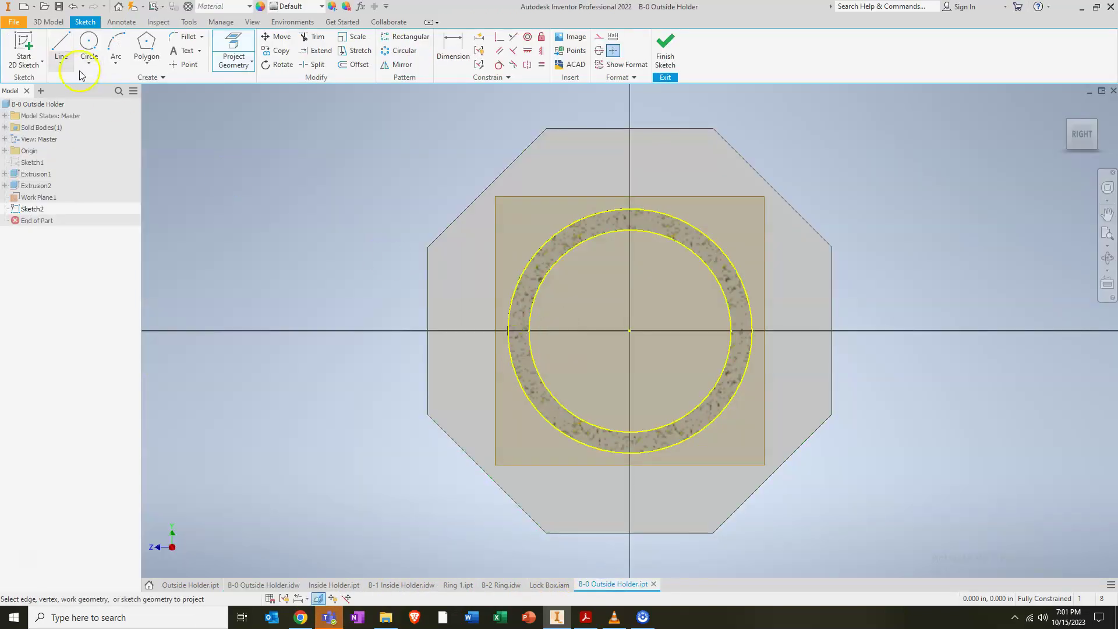
Sketch a horizontal line about 0.573 in long above the tube and two parallel vertical lines running down from it into the bore.
click(61, 46)
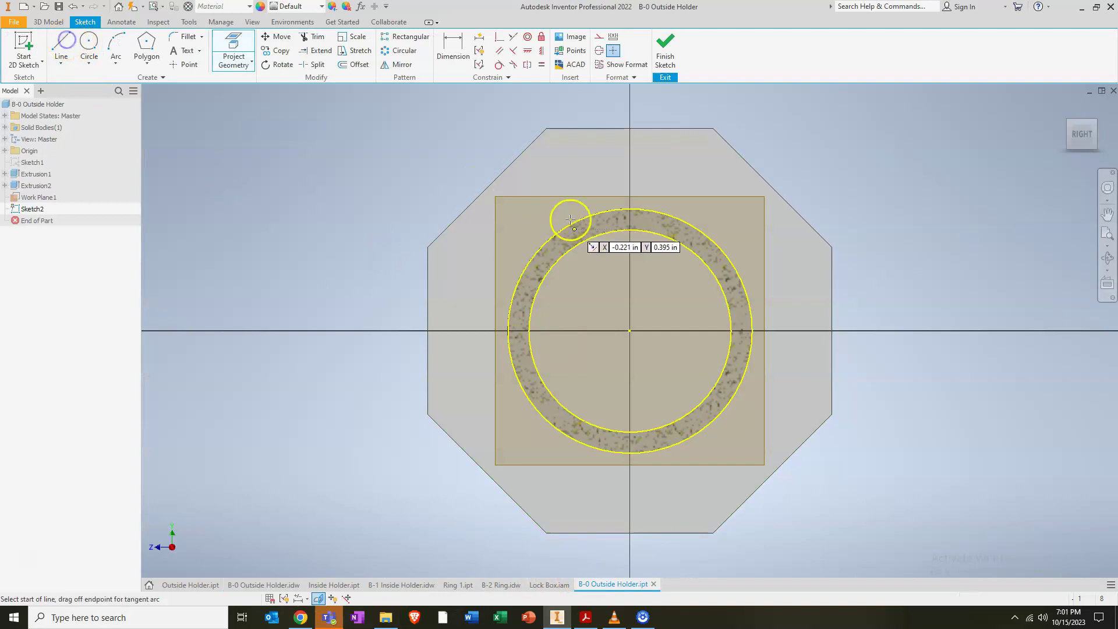
click(582, 180)
click(721, 178)
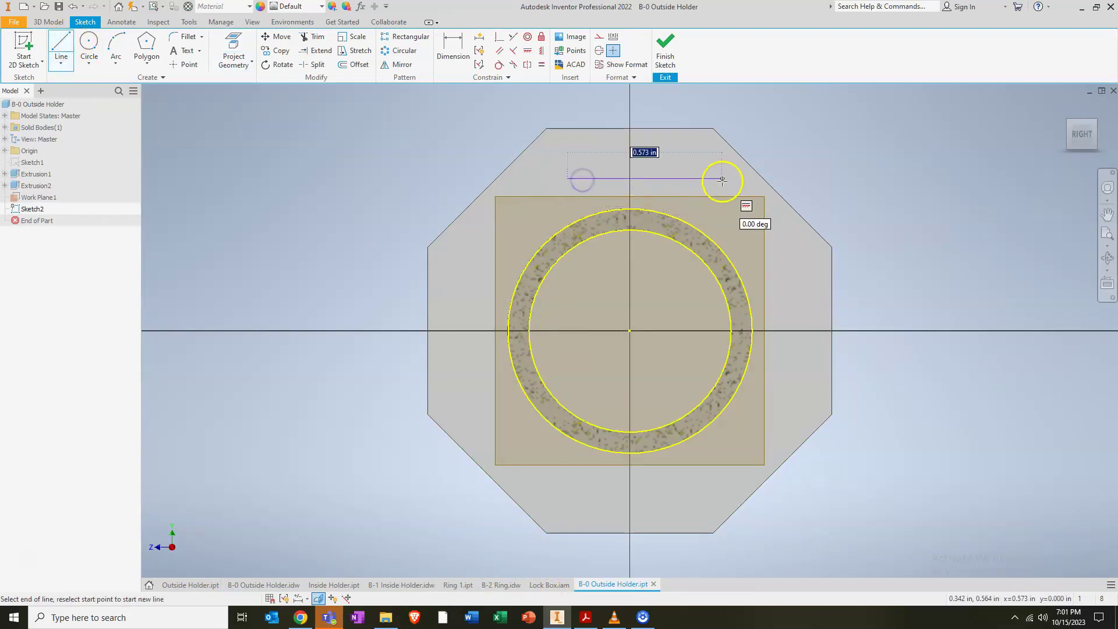
click(644, 170)
click(643, 290)
click(618, 174)
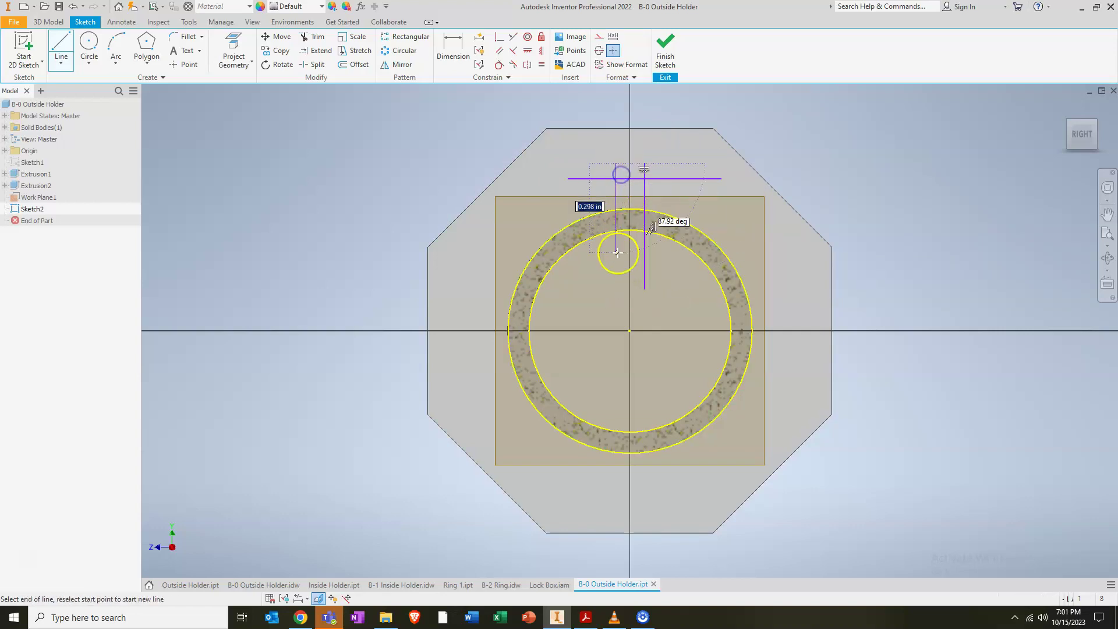
click(616, 273)
Dimension the horizontal line 41/64 in above the tube's horizontal centre axis.
click(452, 57)
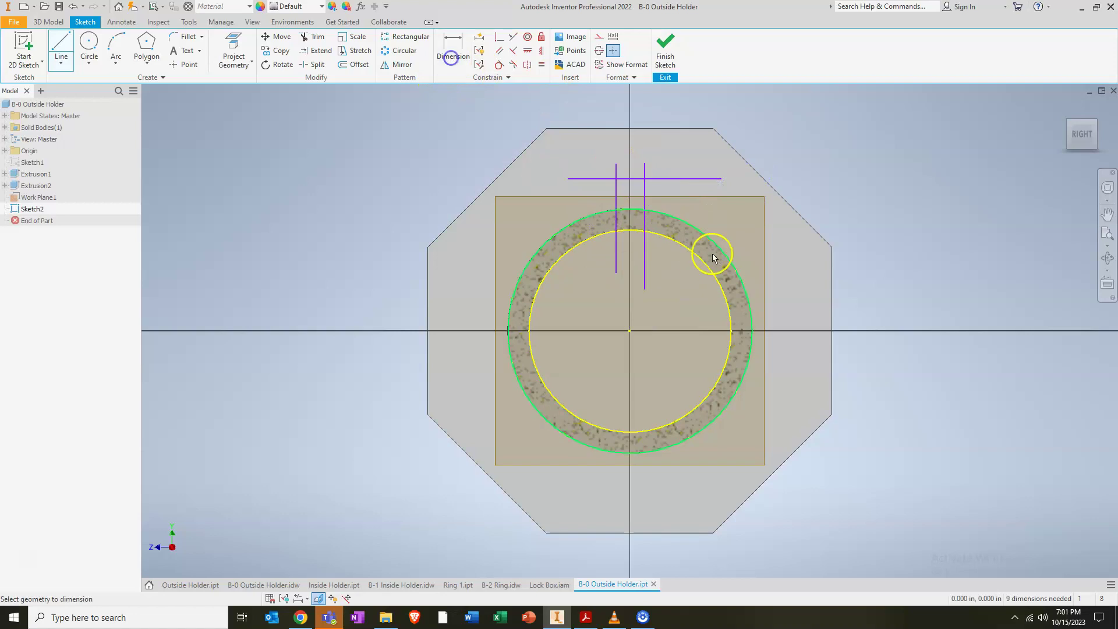
click(691, 179)
click(668, 324)
click(841, 291)
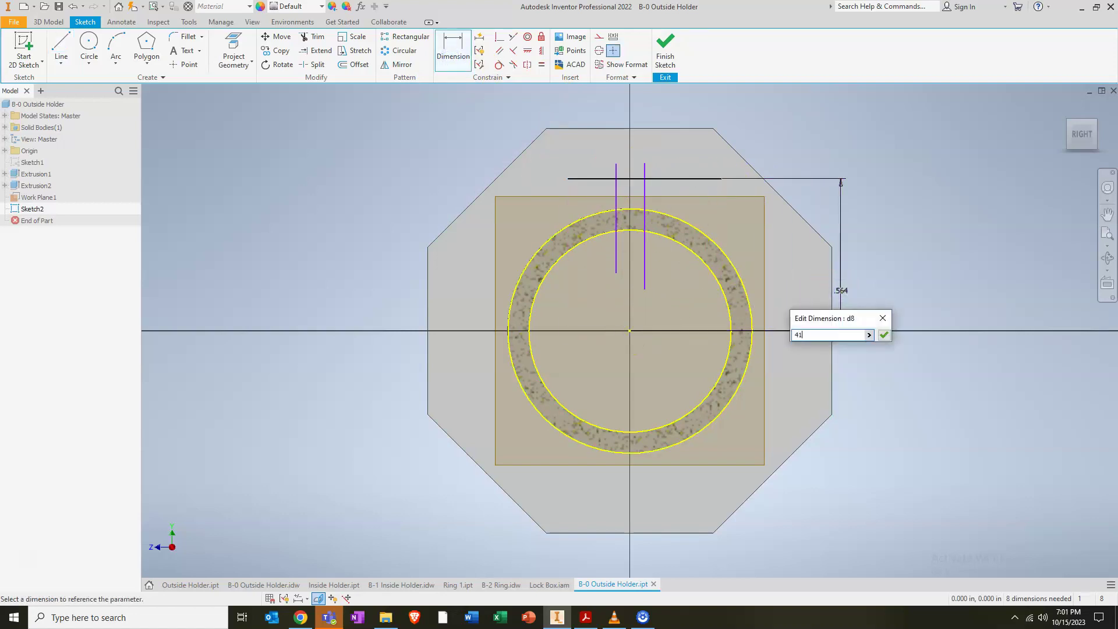
text(41/64)
key(Return)
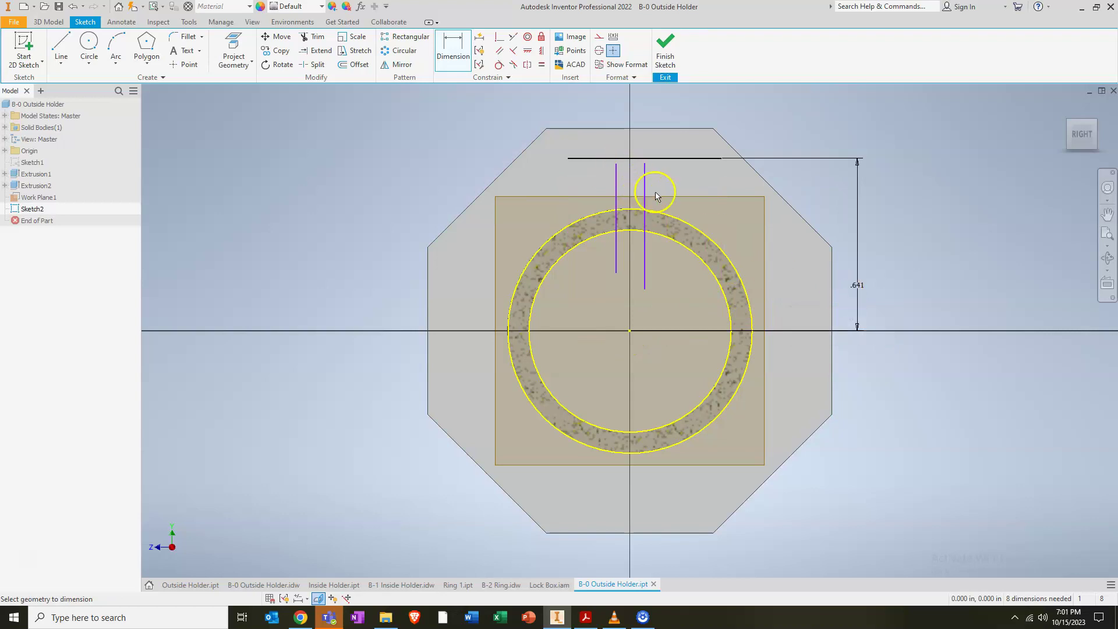
Dimension the two vertical lines 1/8 in apart.
click(643, 187)
click(616, 185)
click(732, 111)
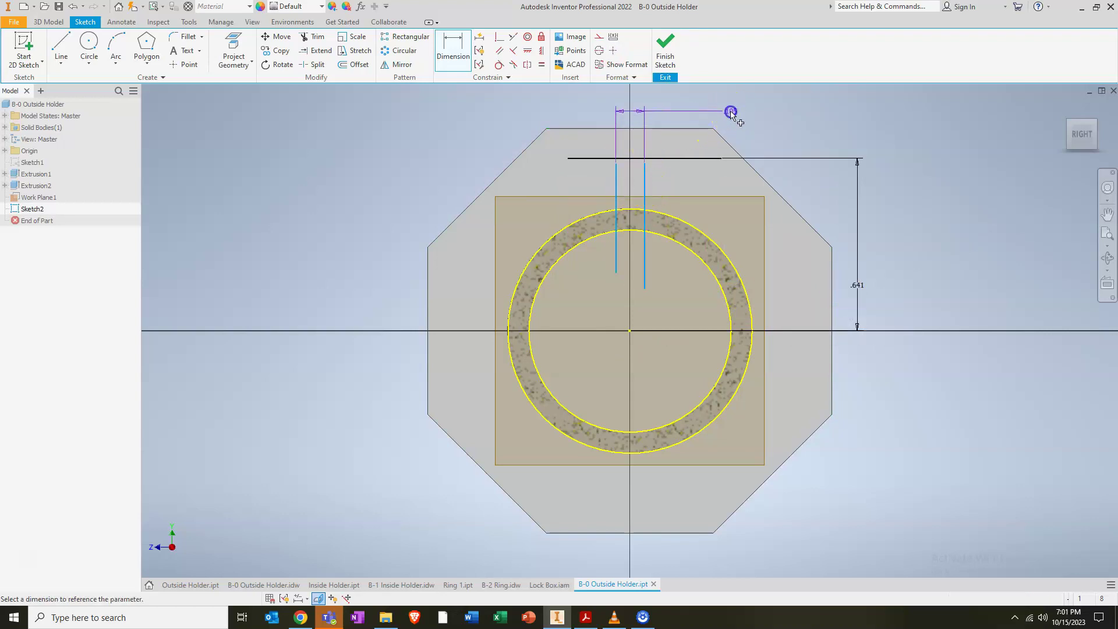
text(1/8)
key(Return)
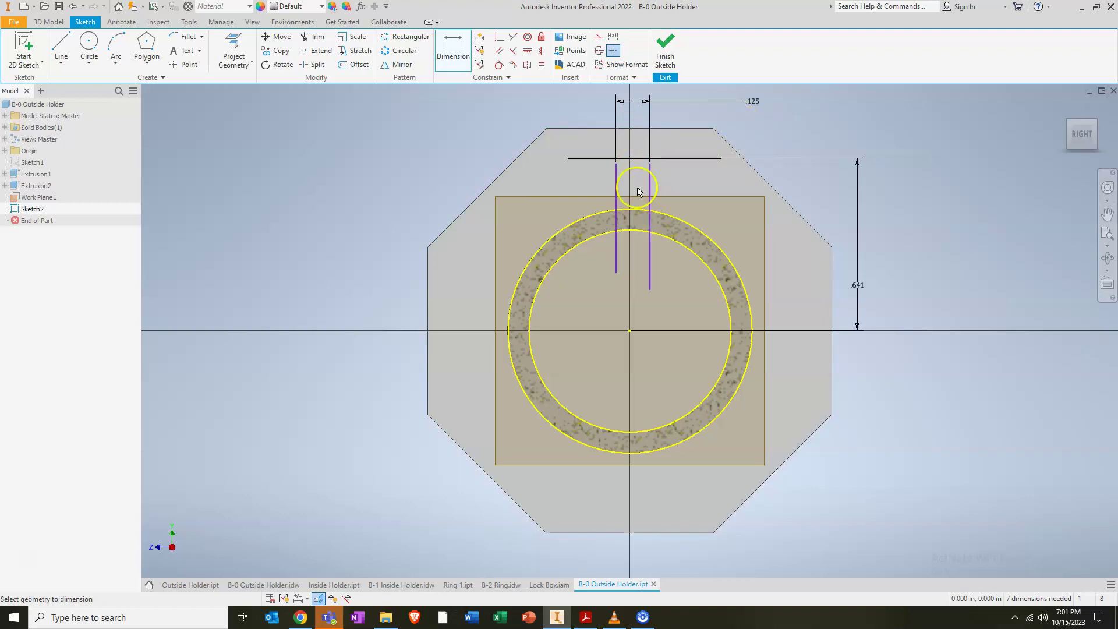
Extend both vertical lines to the horizontal line, and trim its overhanging ends and the portions inside the tube's inner circle.
click(321, 52)
click(614, 171)
click(651, 177)
click(317, 37)
click(682, 141)
click(573, 141)
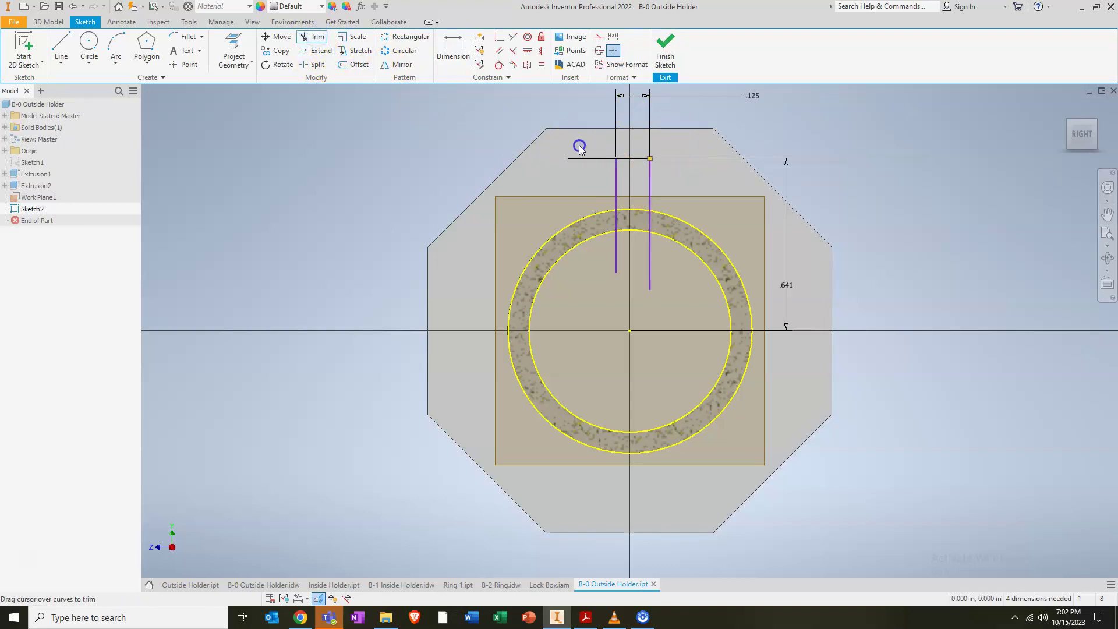
click(629, 253)
drag(629, 252, 591, 261)
drag(664, 272, 662, 270)
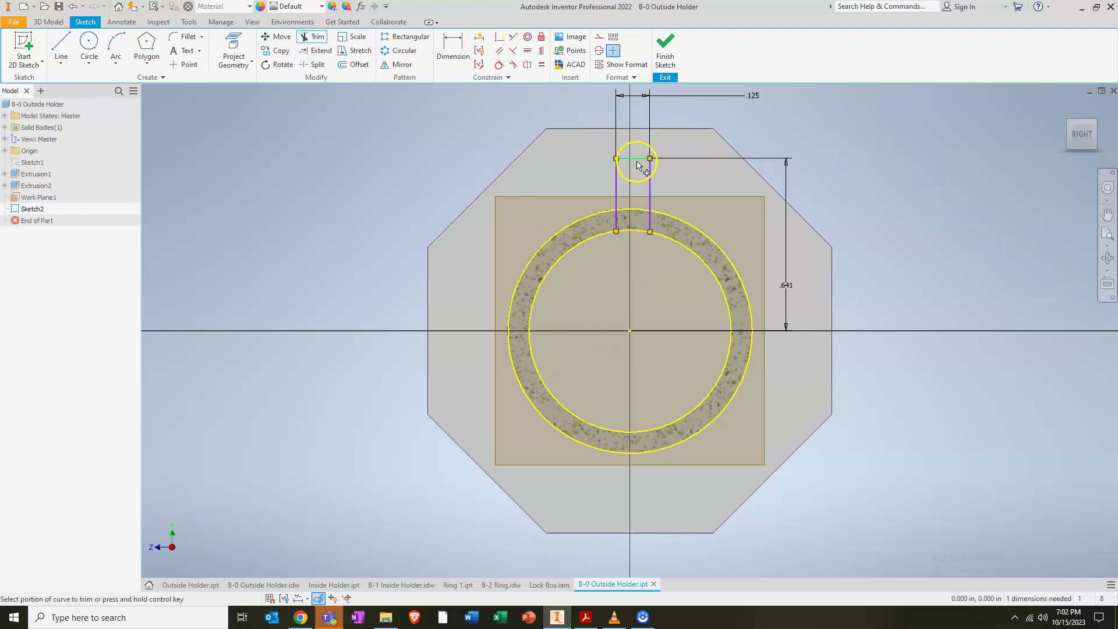
Centre the lock pin profile by applying a vertical constraint between its top line's midpoint and the tube's centre point.
click(543, 55)
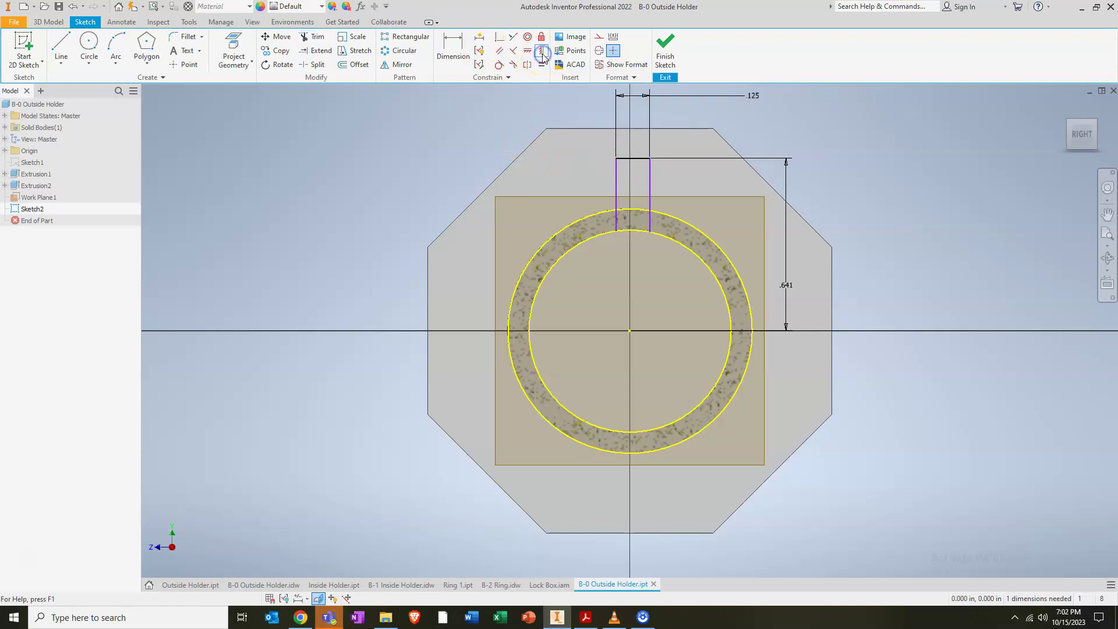
click(635, 159)
click(630, 332)
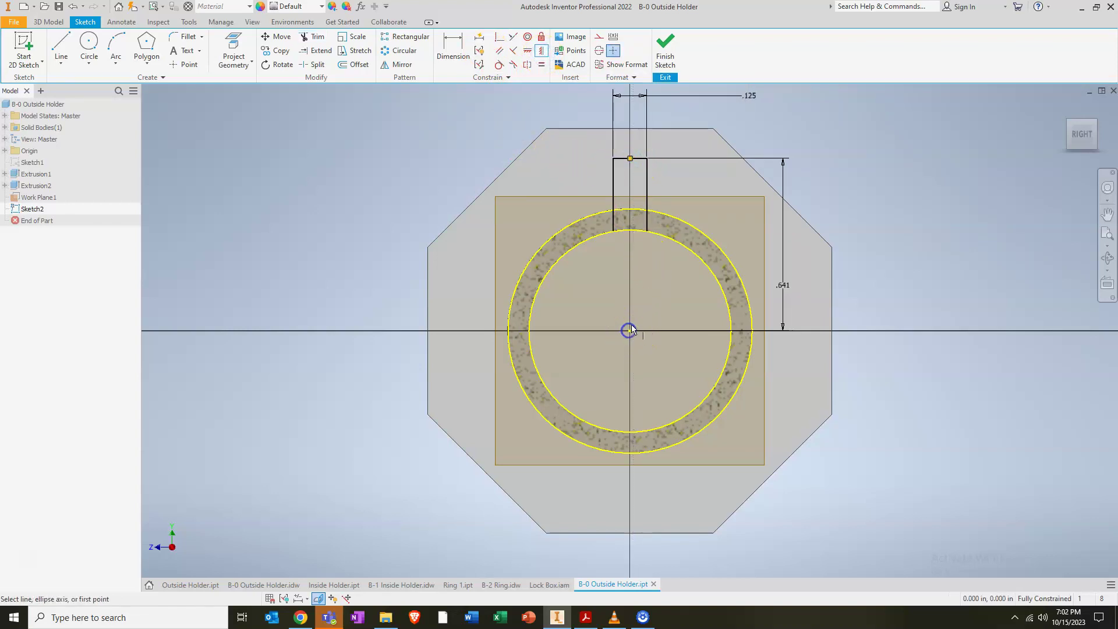
click(543, 53)
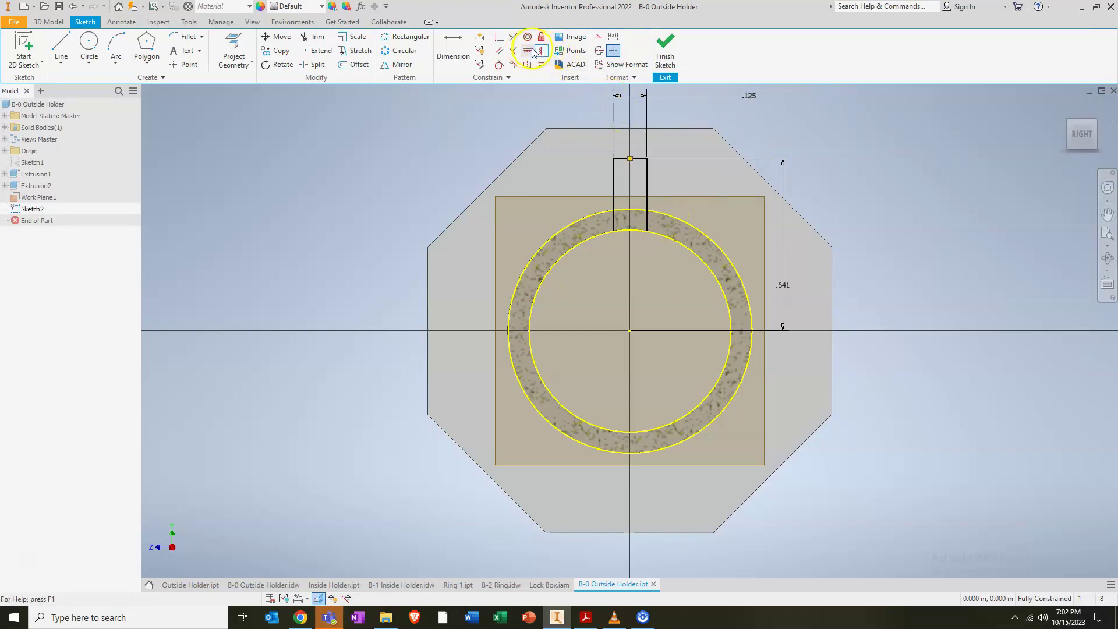
mouse_move(1085, 141)
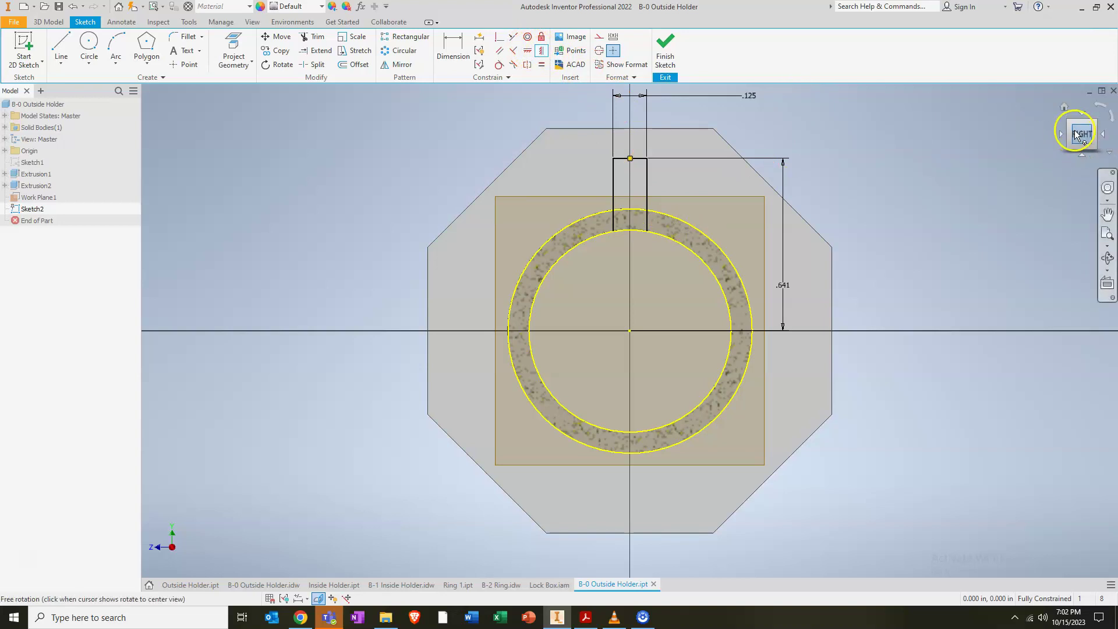
click(1099, 106)
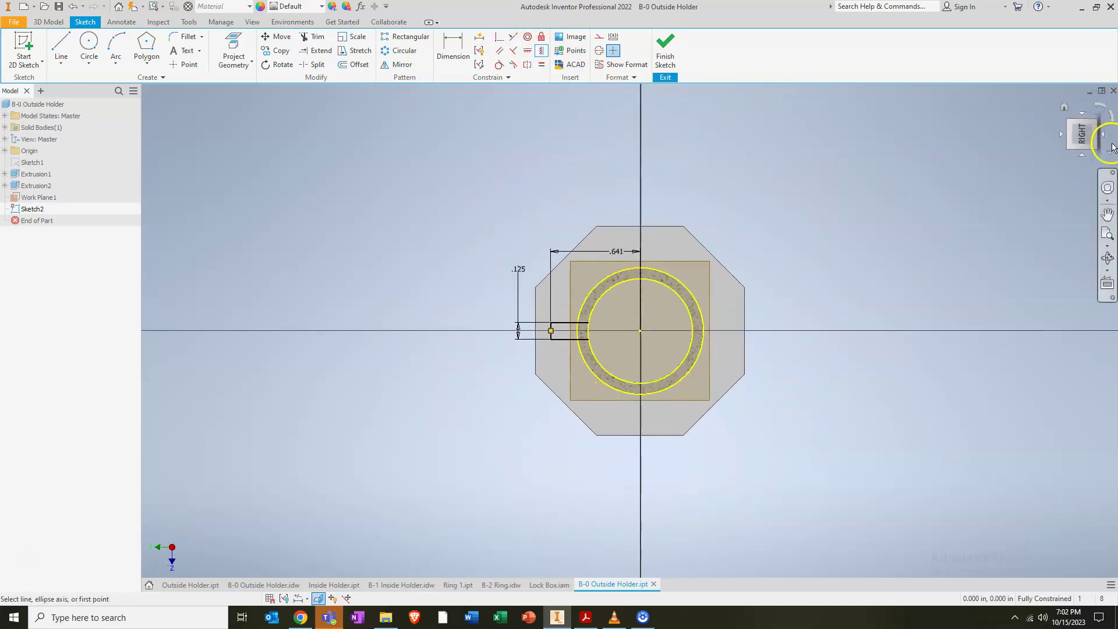
click(542, 51)
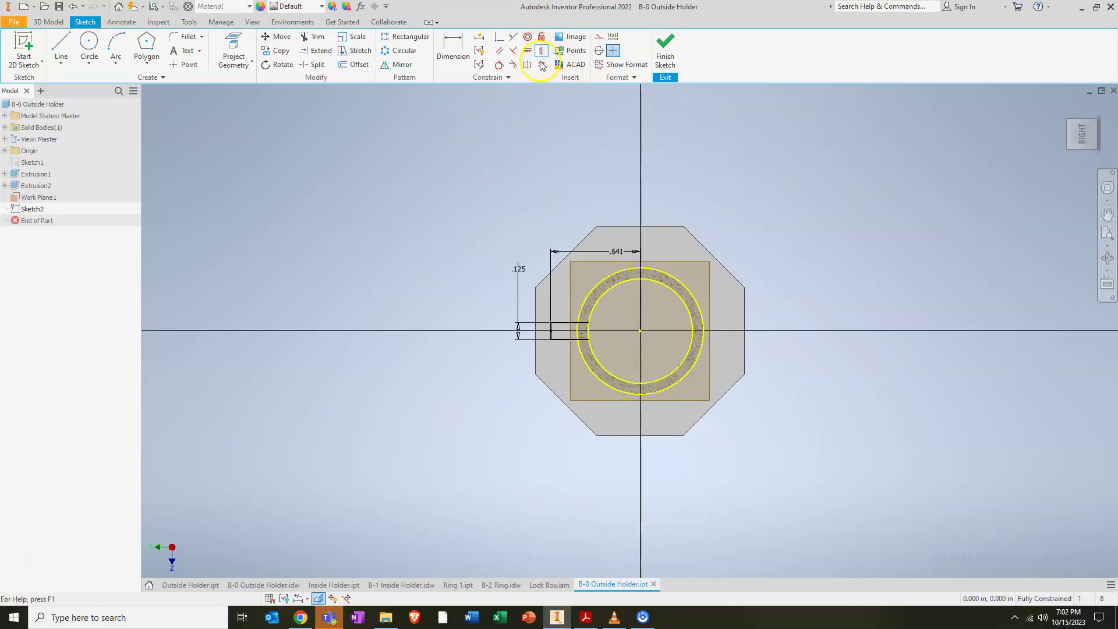
click(527, 52)
drag(634, 335, 643, 331)
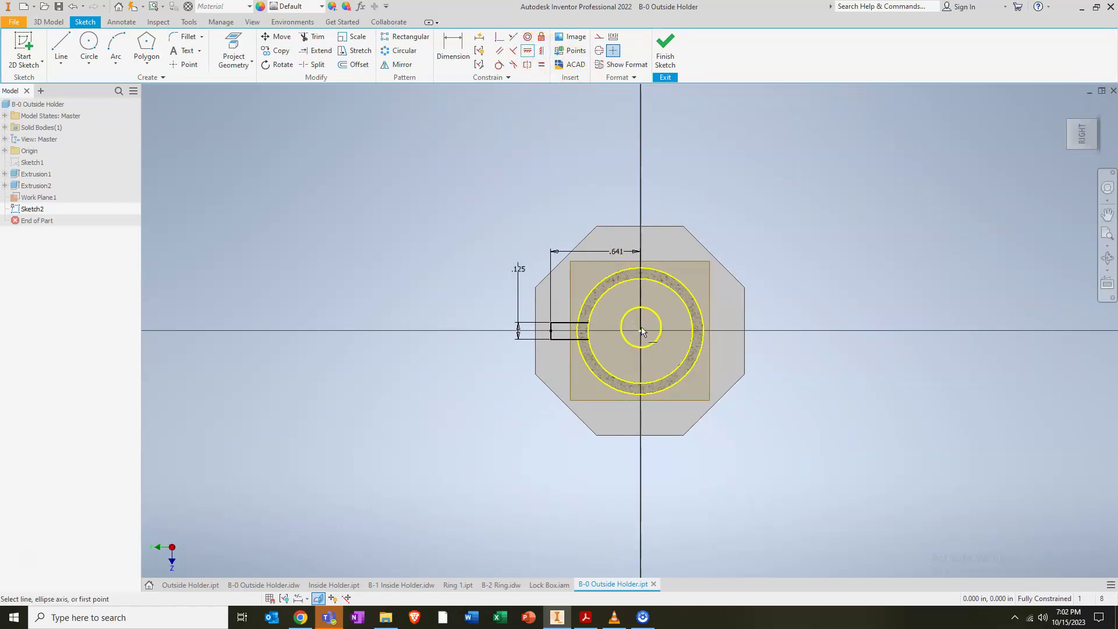
drag(641, 251, 645, 266)
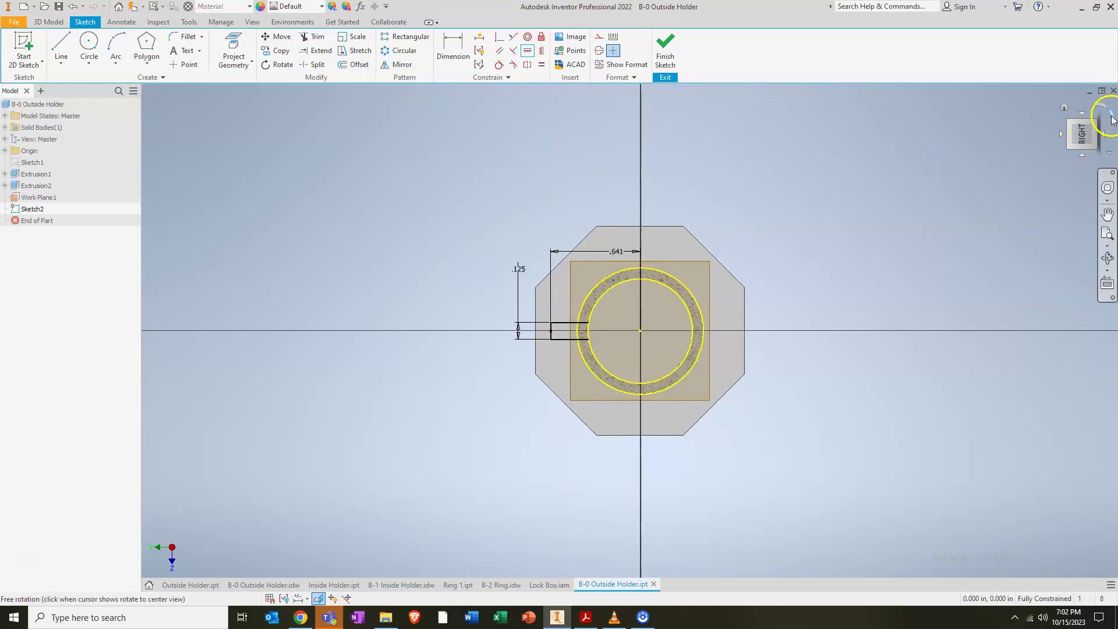
click(1106, 112)
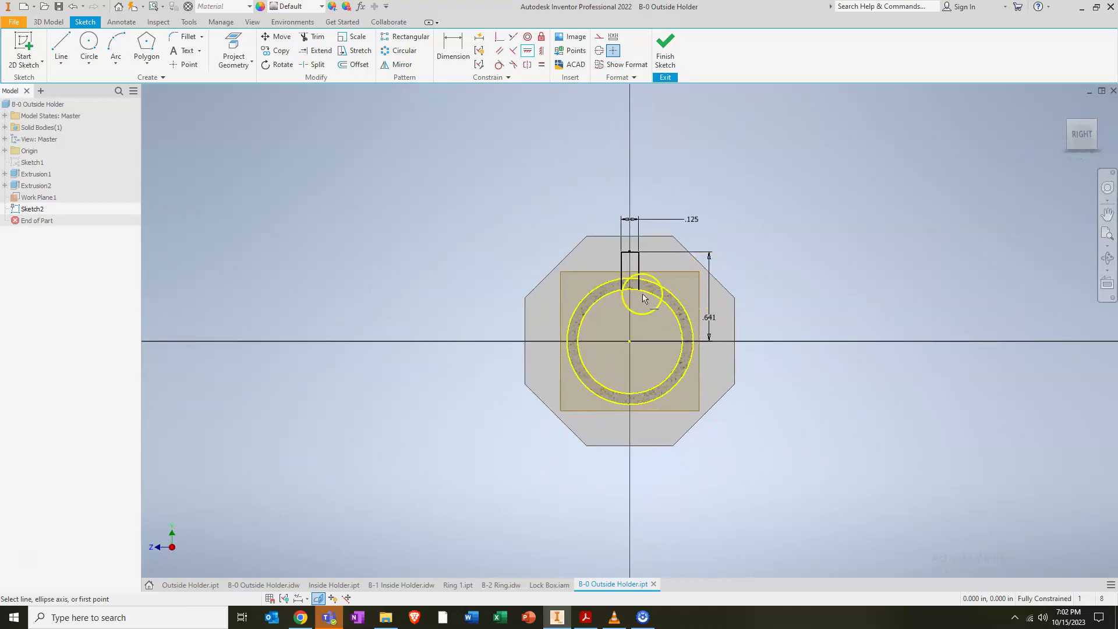
scroll(644, 298, down, 2)
scroll(638, 288, down, 2)
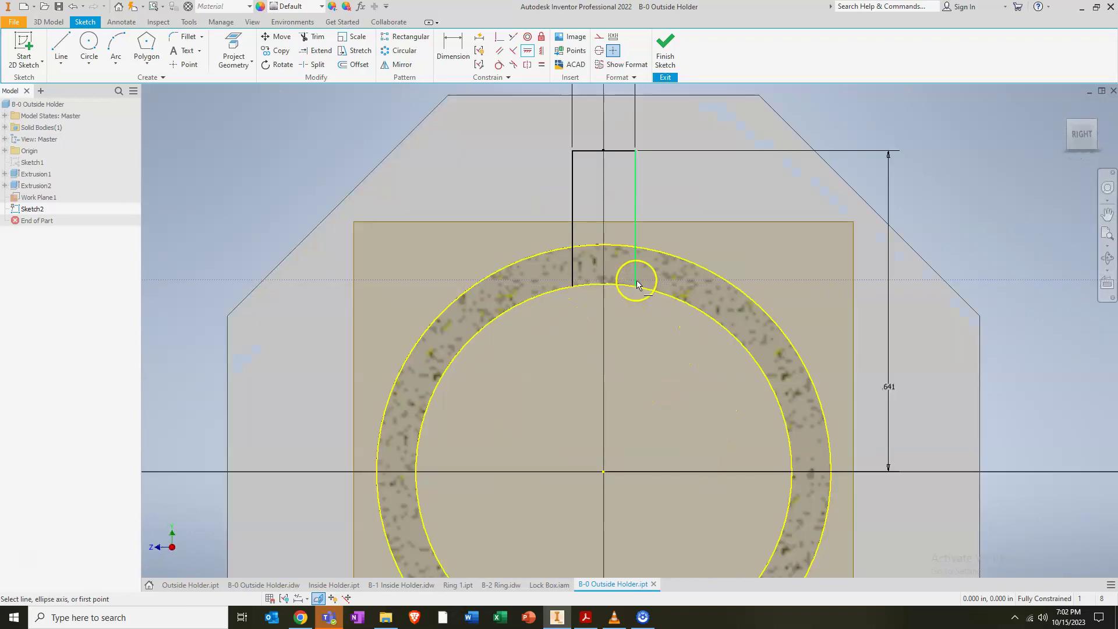
Finish the sketch and extrude the lock pin profile 17/64 in toward the octagonal head, using the lock pin length from the drawing.
click(256, 585)
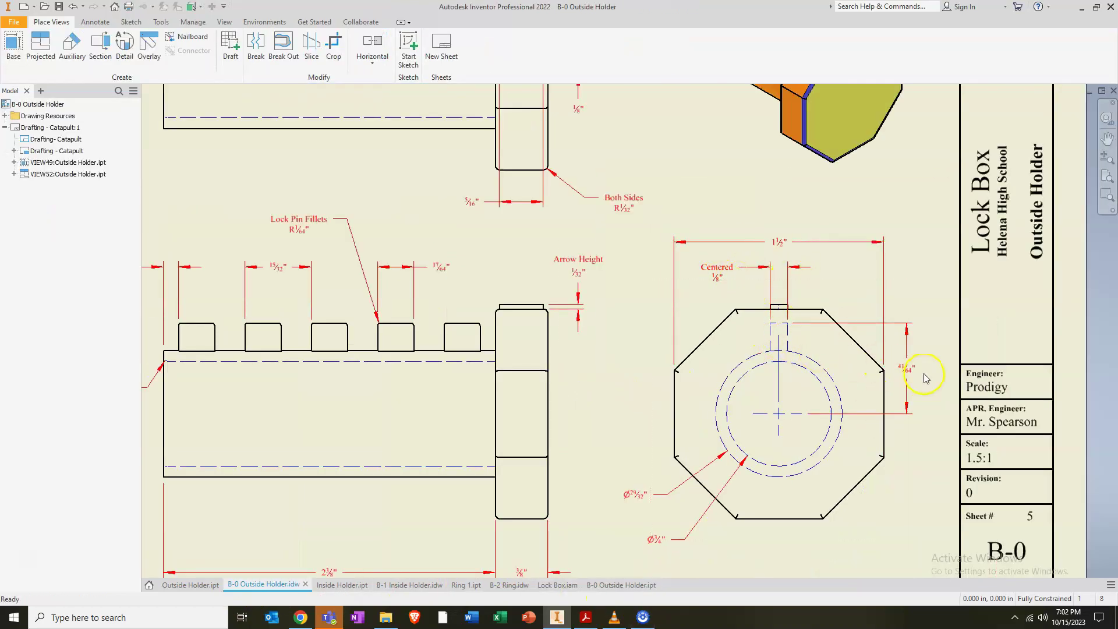
mouse_move(584, 352)
middle_down()
mouse_move(696, 382)
mouse_move(827, 393)
middle_up()
mouse_move(505, 365)
middle_down()
mouse_move(652, 351)
mouse_move(646, 338)
middle_up()
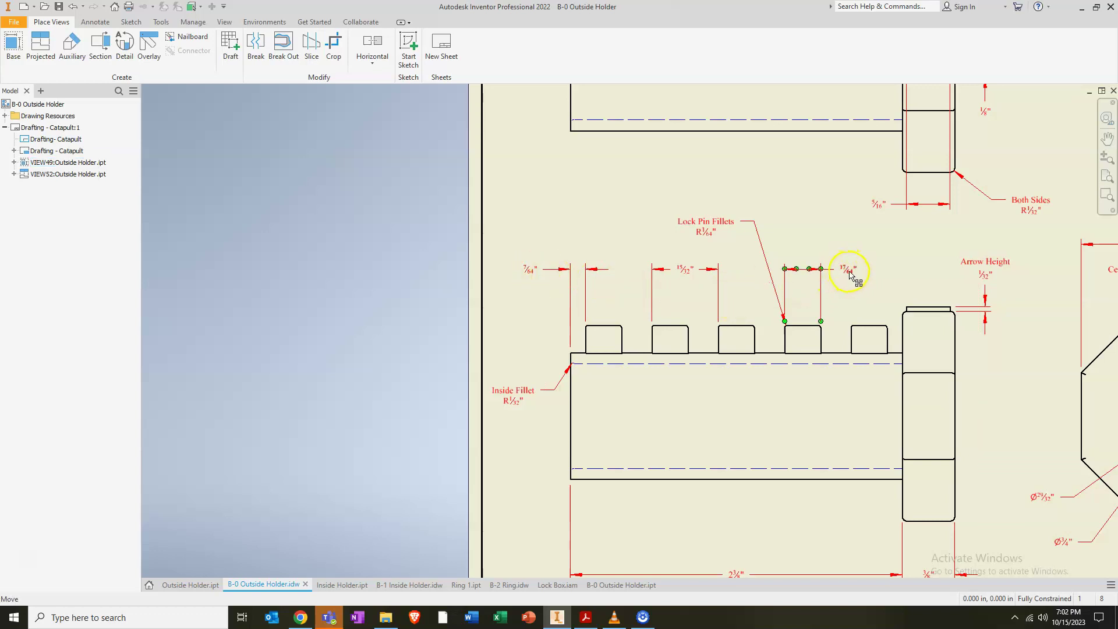
click(619, 585)
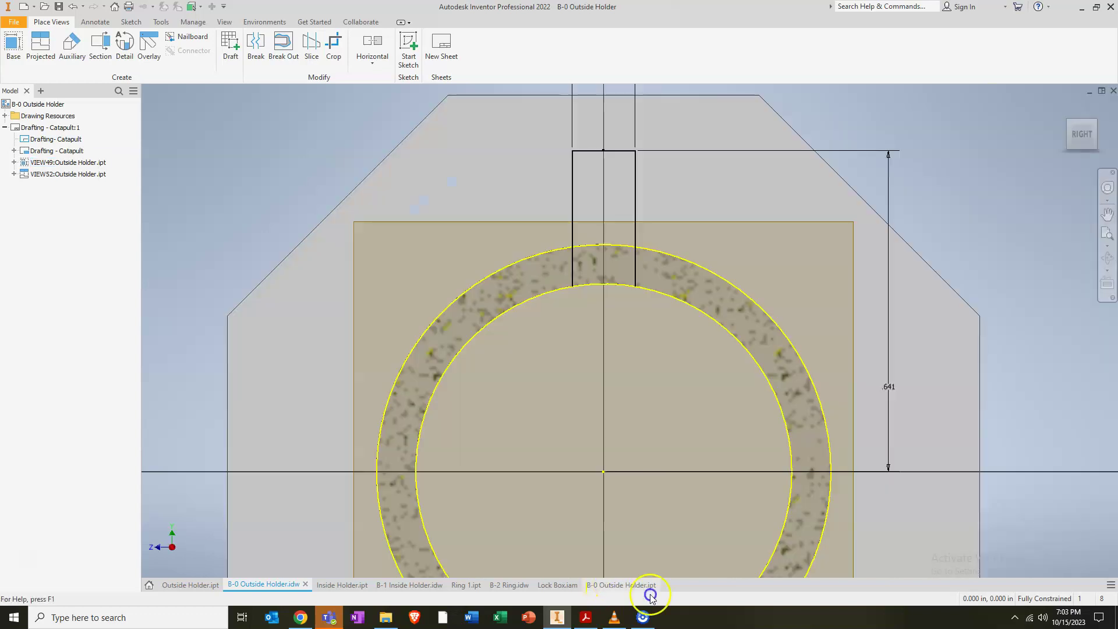
click(670, 58)
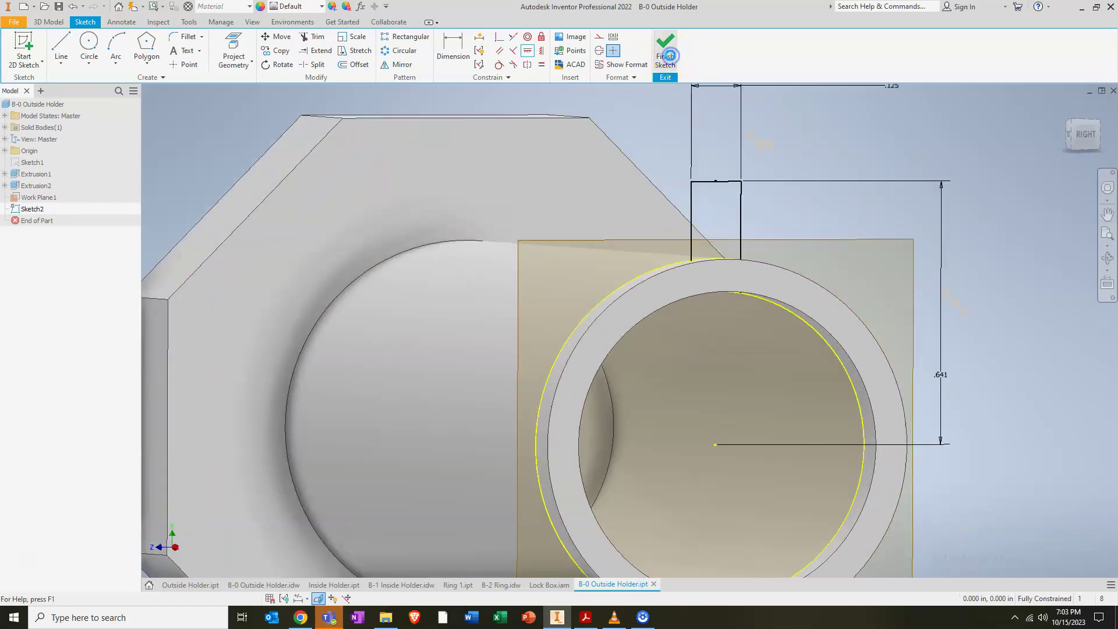
click(62, 47)
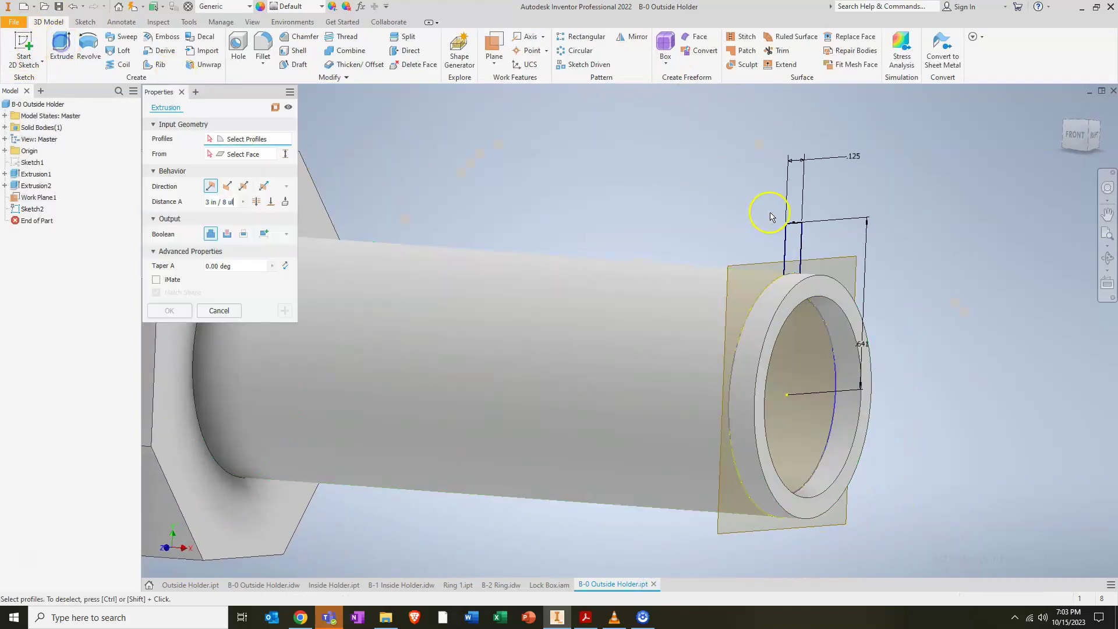
click(795, 242)
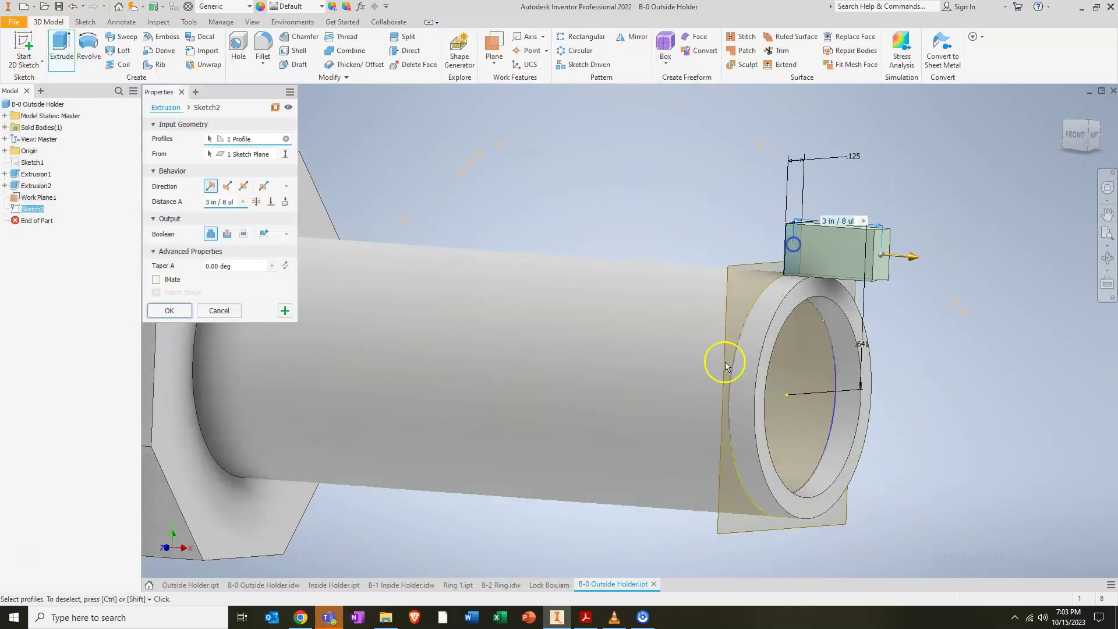
click(226, 186)
click(224, 202)
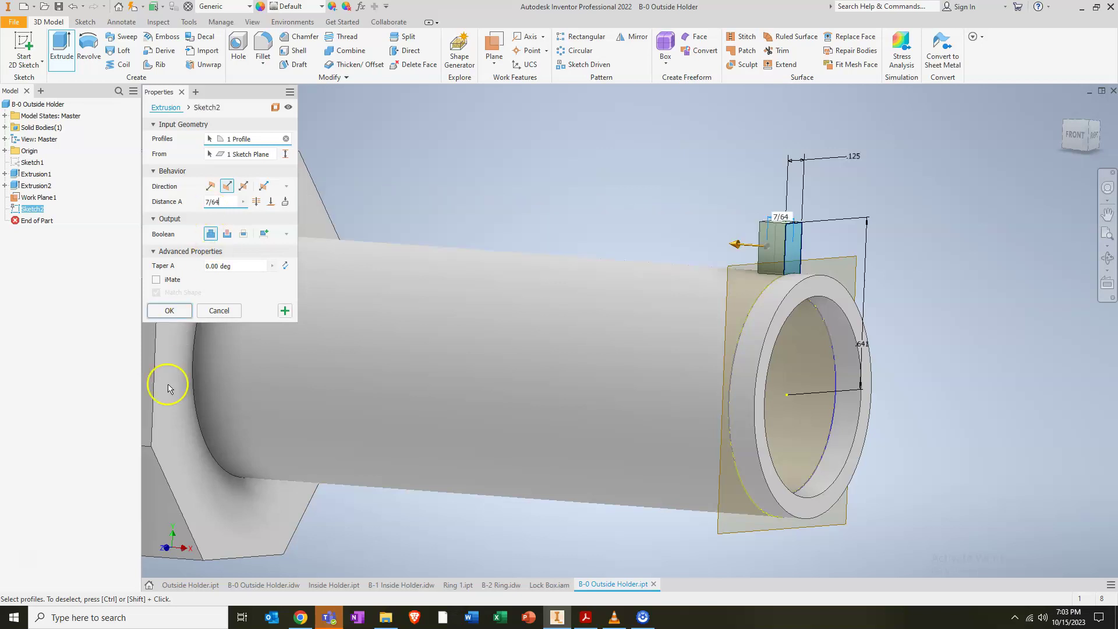
click(274, 586)
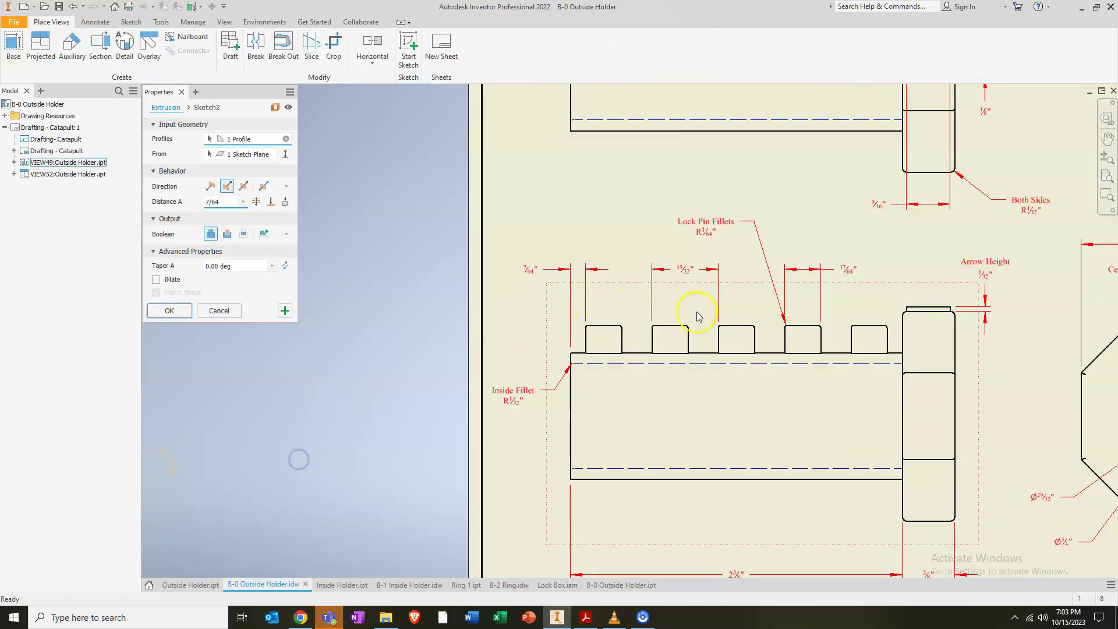
click(620, 585)
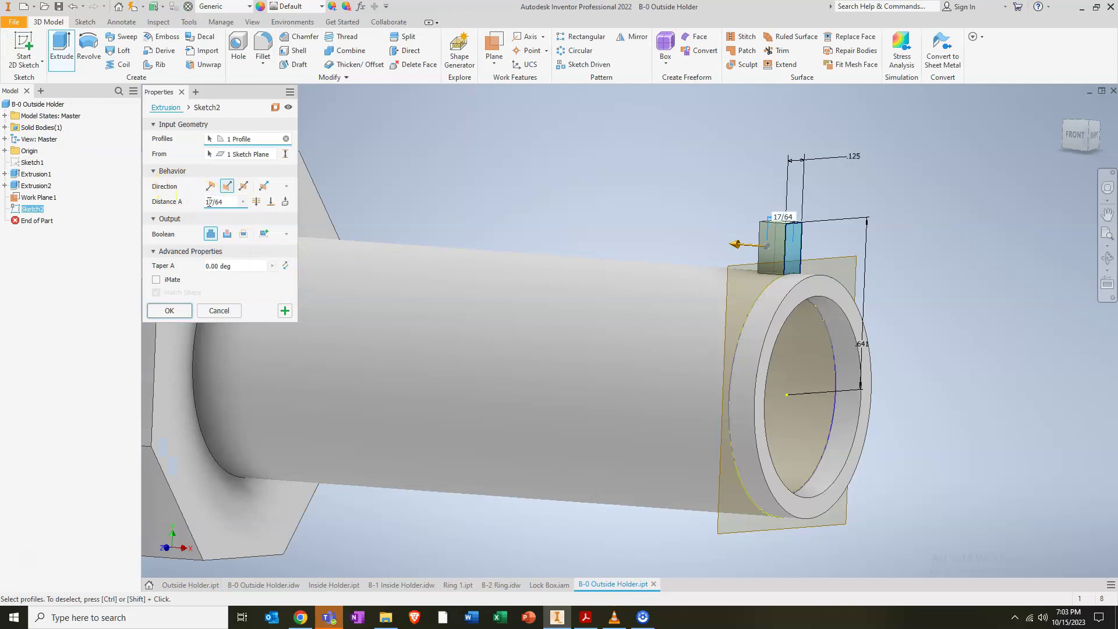
click(169, 311)
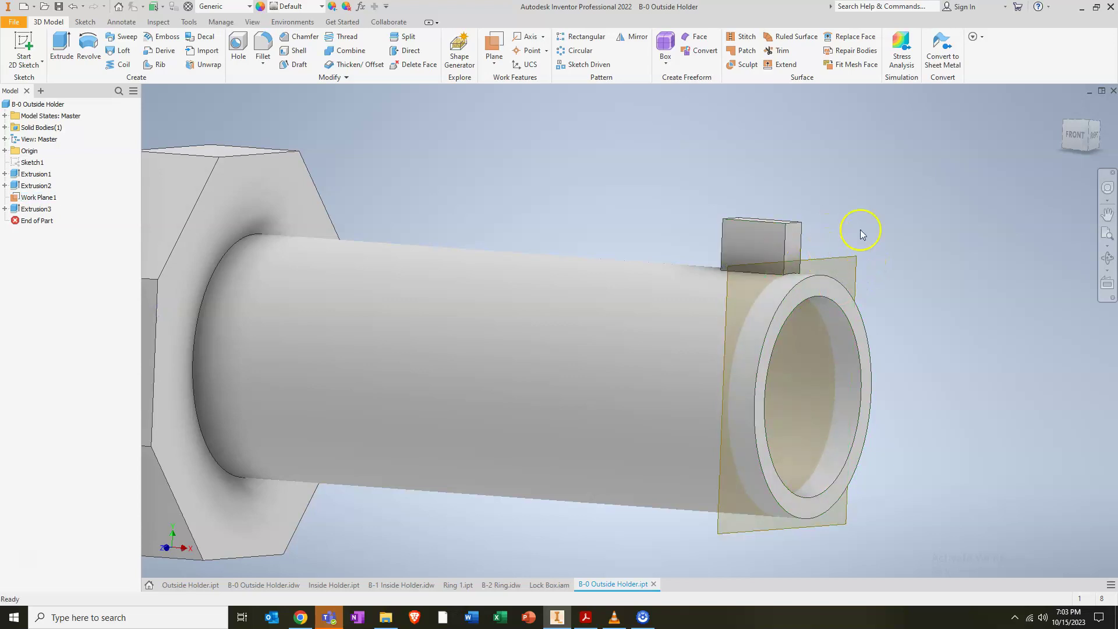
Hide the work plane near the tube's open end.
shift+middle_drag(819, 260, 826, 282)
right_click(839, 281)
click(848, 274)
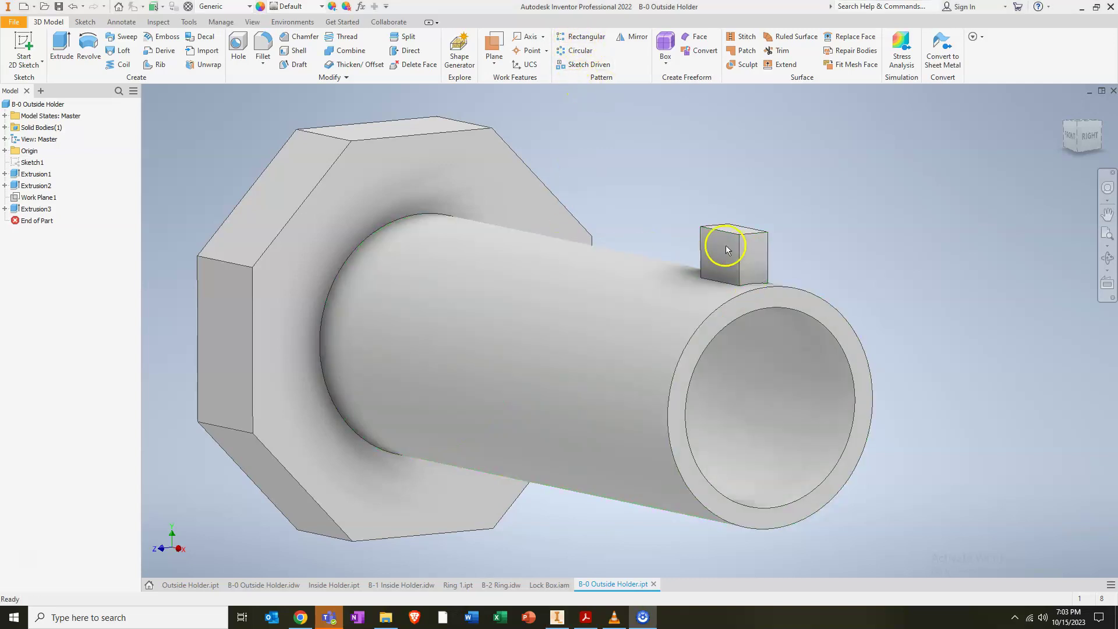
Start a rectangular pattern of the lock pin extrusion, using the pin's lengthwise top edge as the direction toward the octagonal head.
click(34, 208)
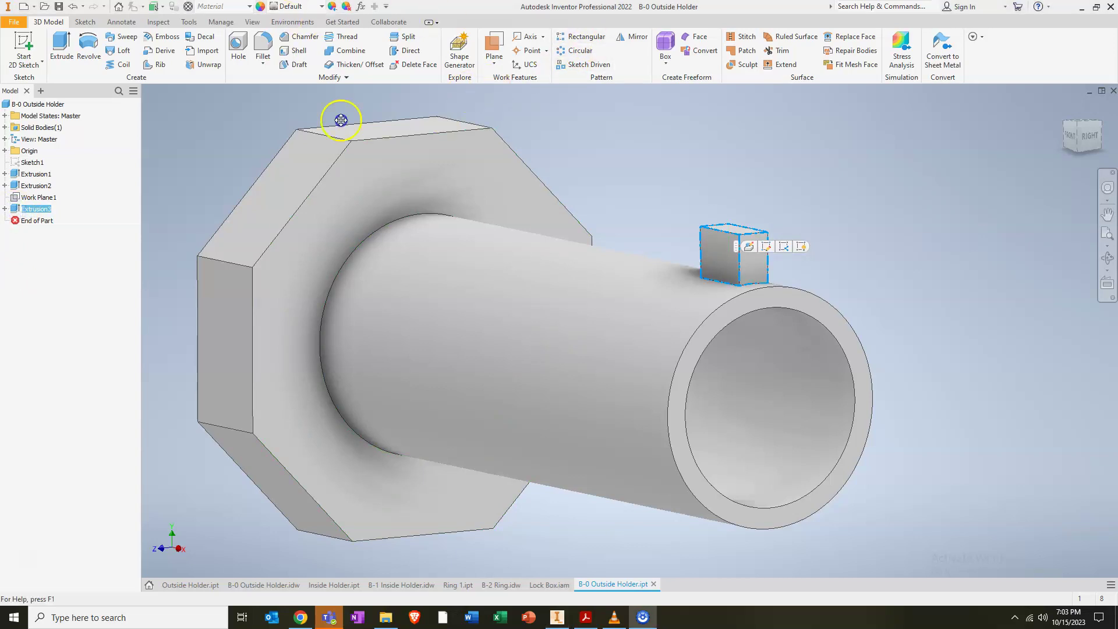
click(582, 36)
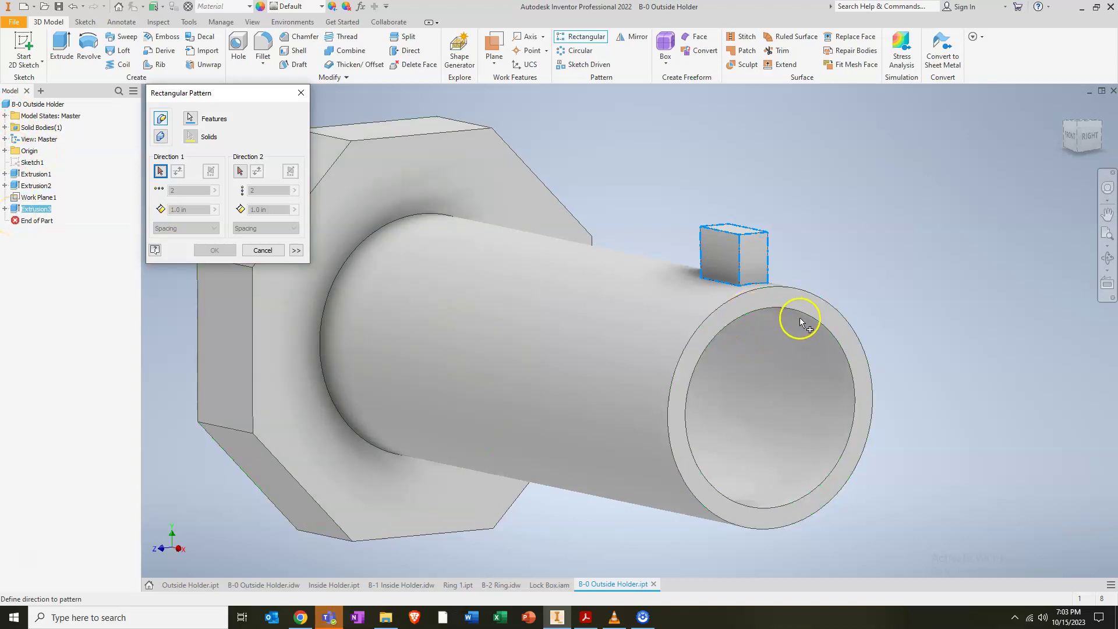
click(162, 119)
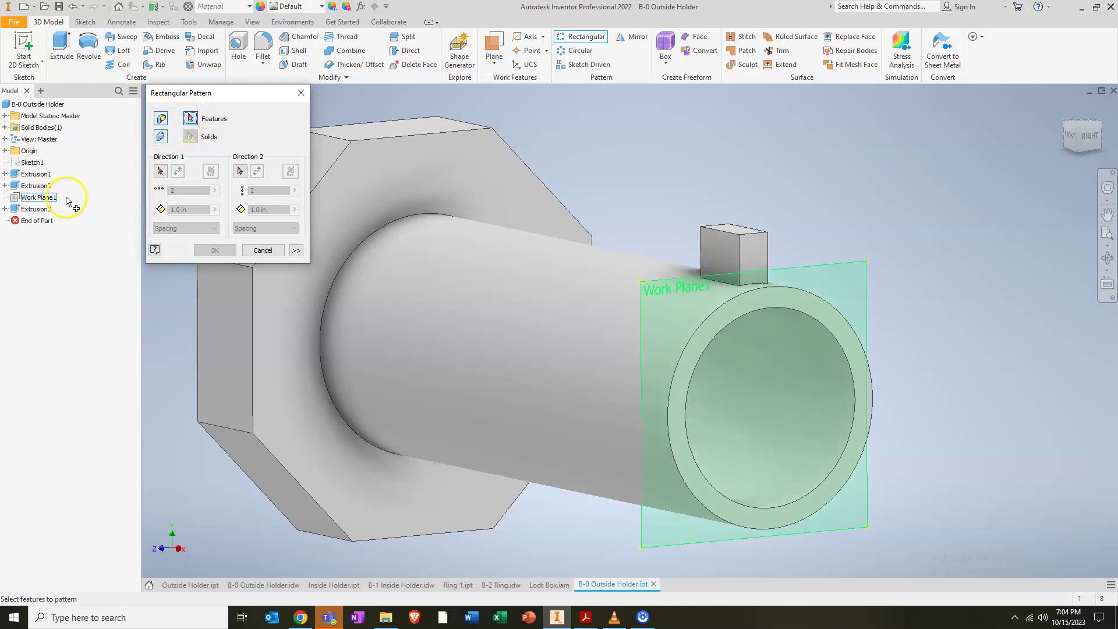
click(32, 209)
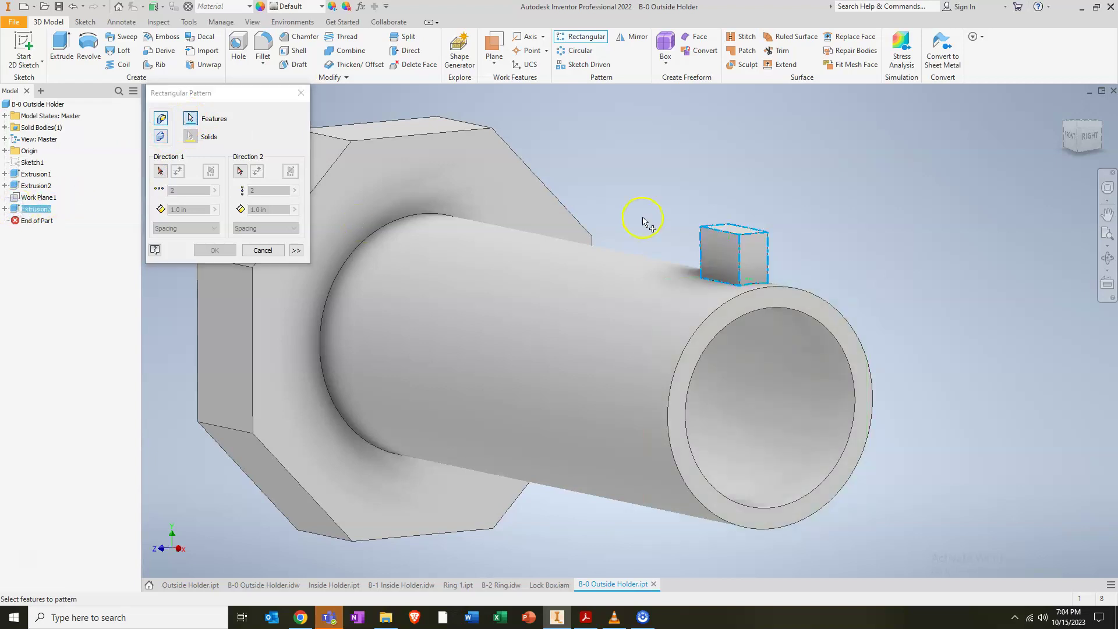
click(712, 228)
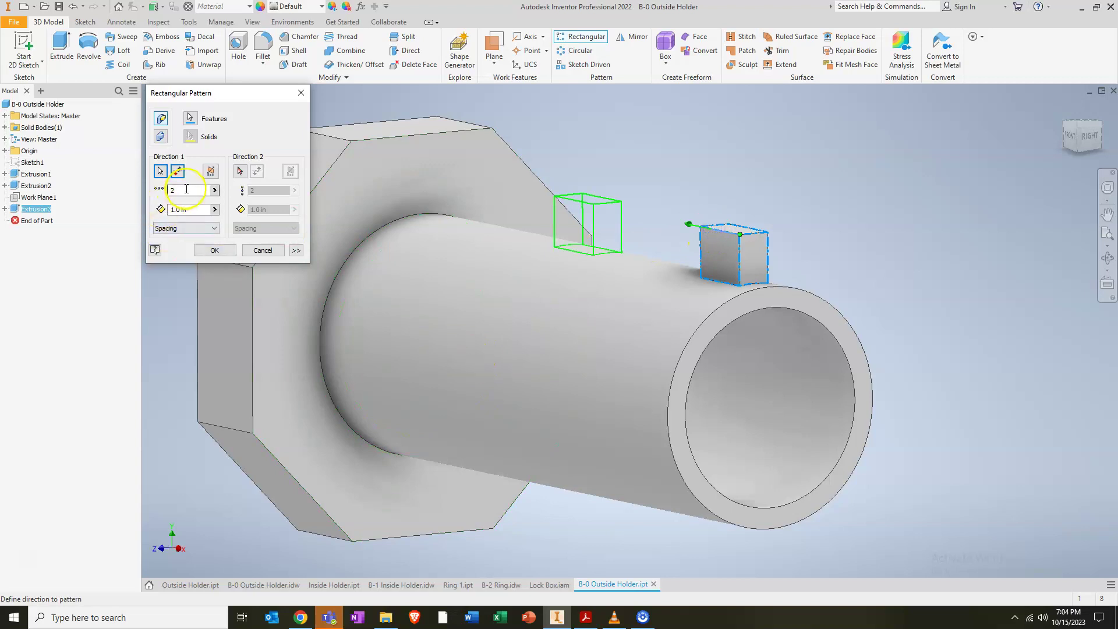
Complete the lock pin pattern with 5 occurrences spaced 15/32 in apart, as given in the drawing.
click(264, 585)
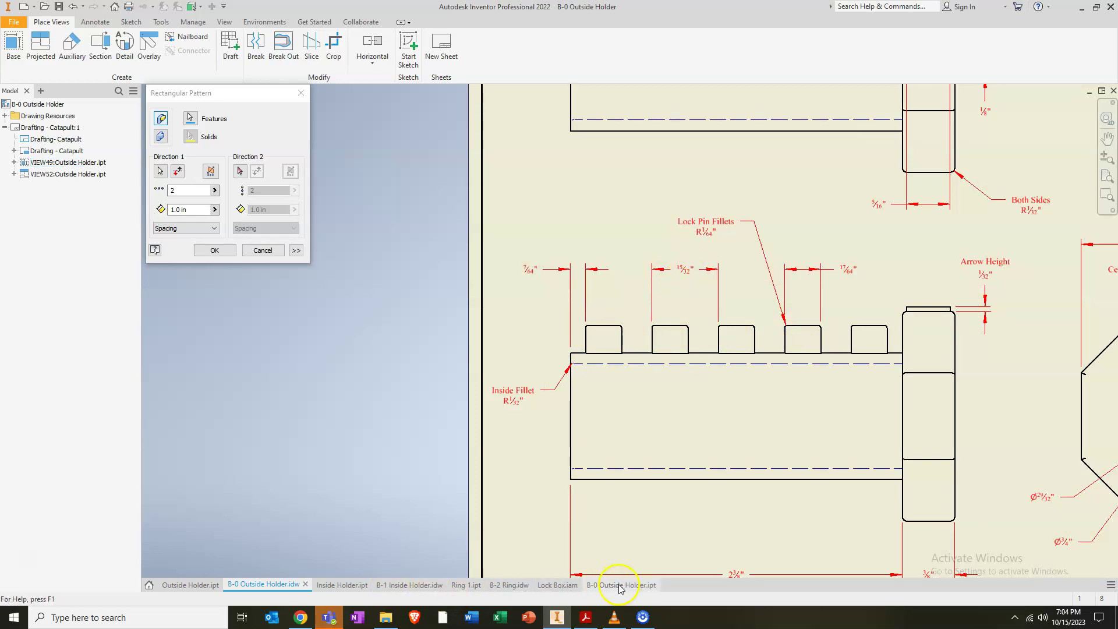
double_click(190, 189)
text(54)
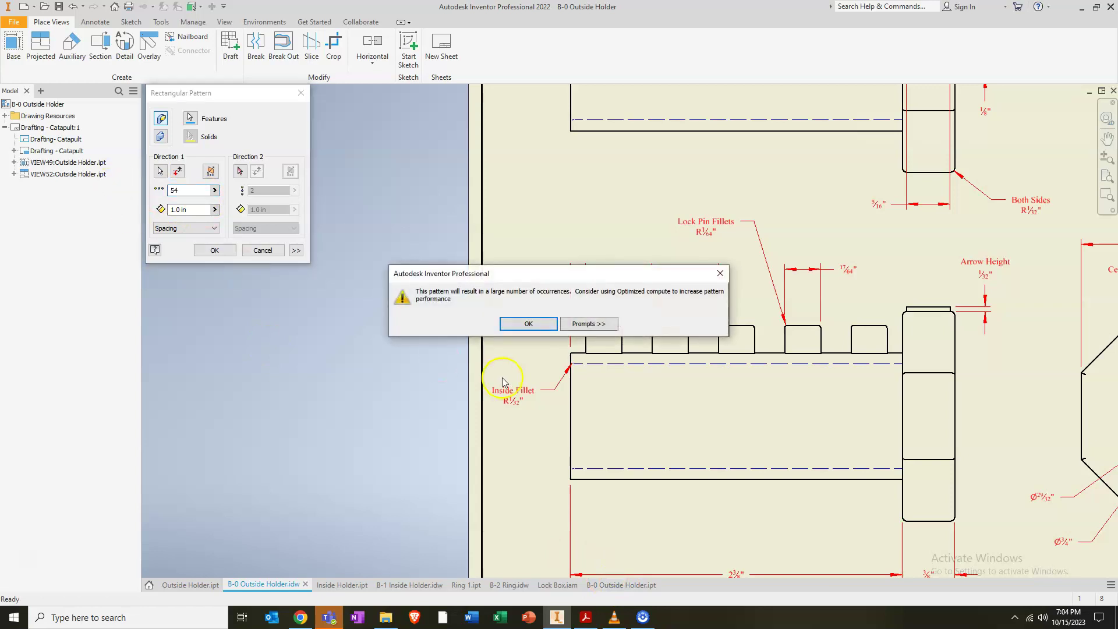
click(537, 325)
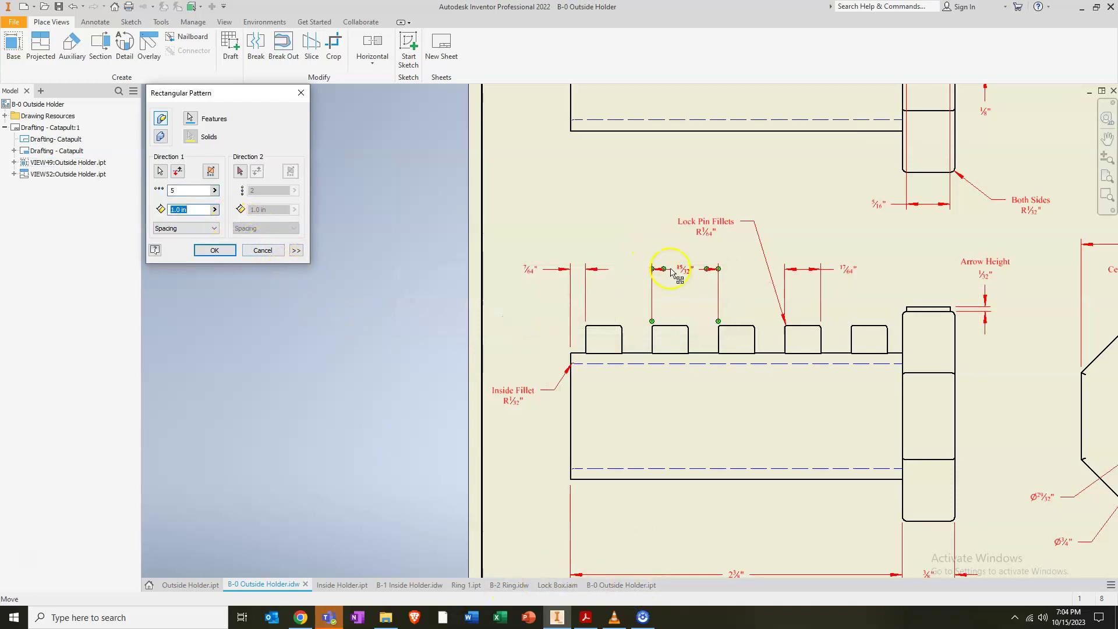
click(617, 585)
click(207, 209)
text(15/32)
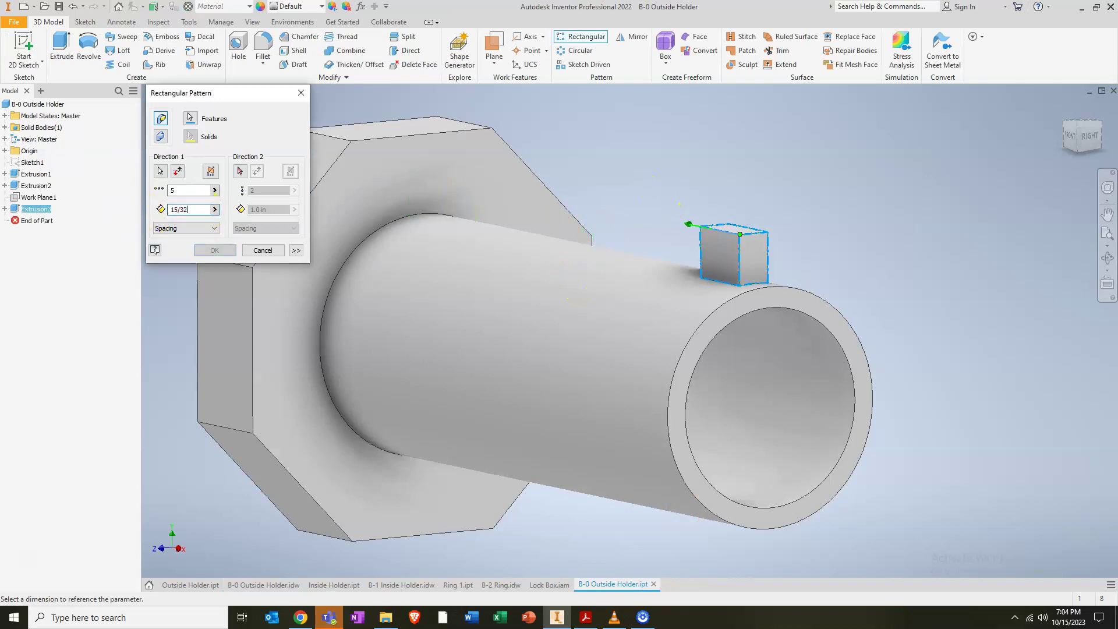
click(214, 249)
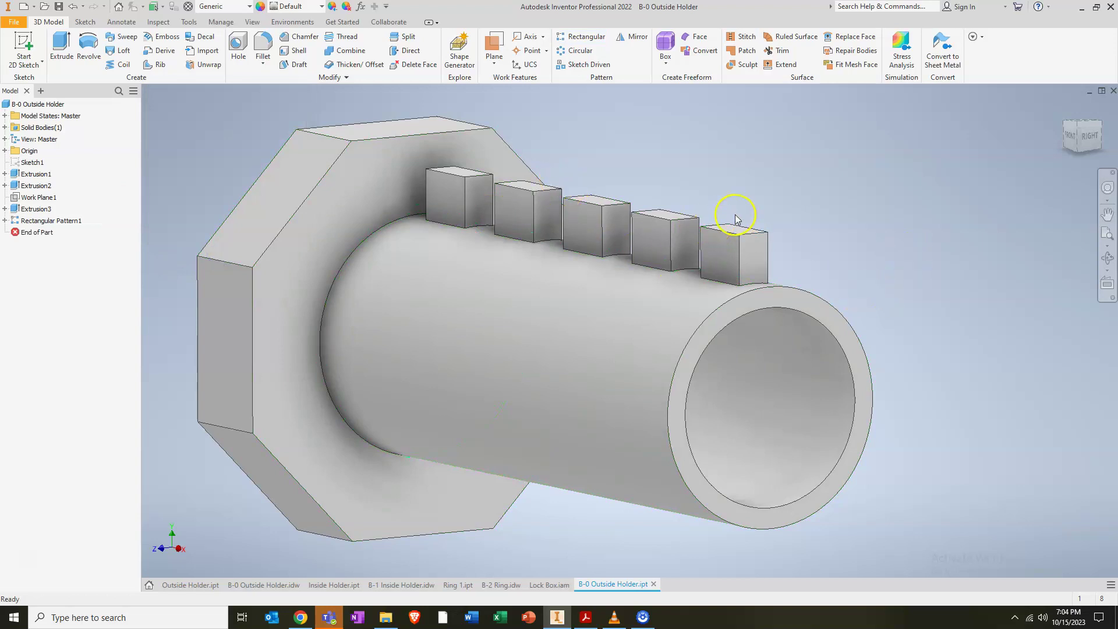
Examine the arrow's shape and dimensions on the octagonal head in the B-0 Outside Holder drawing.
shift+middle_drag(457, 190, 394, 374)
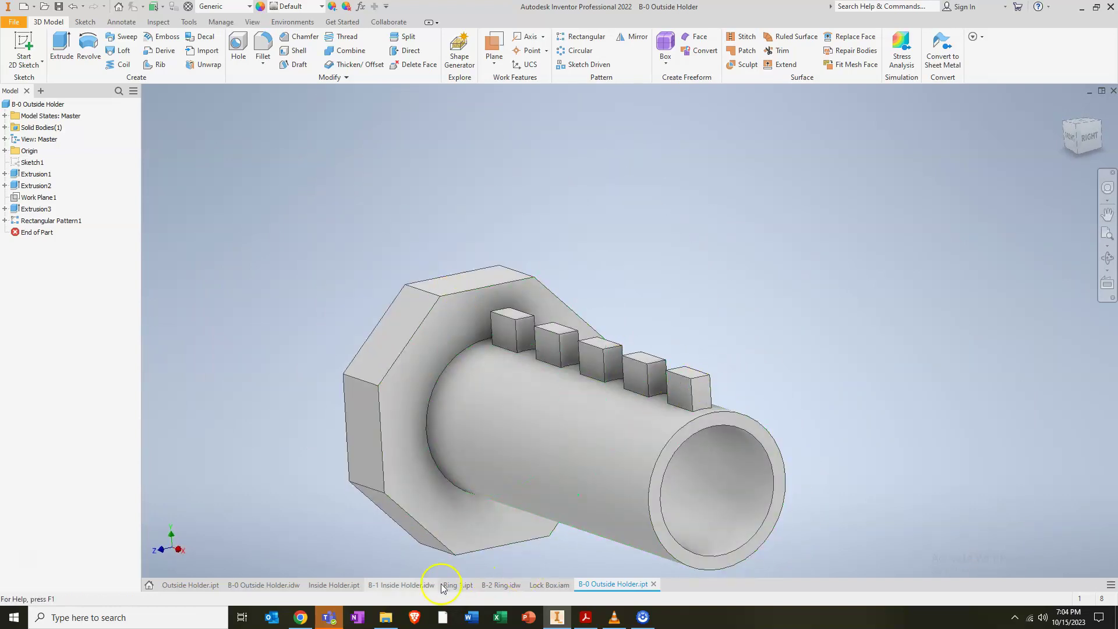
click(263, 584)
scroll(679, 309, down, 3)
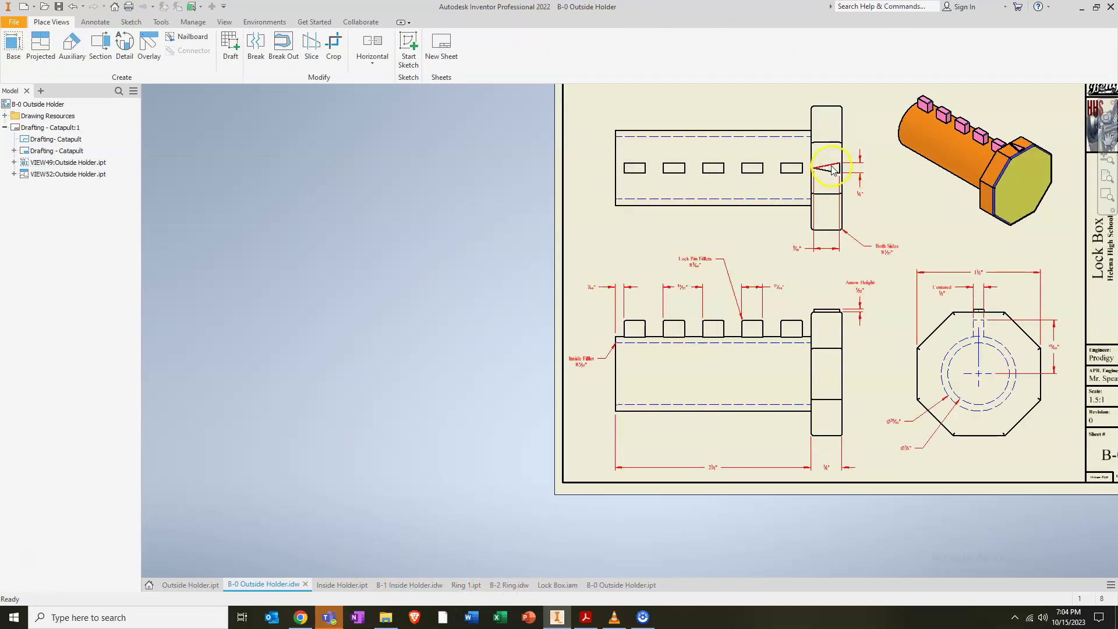
scroll(833, 169, up, 3)
scroll(836, 192, up, 2)
scroll(811, 195, down, 1)
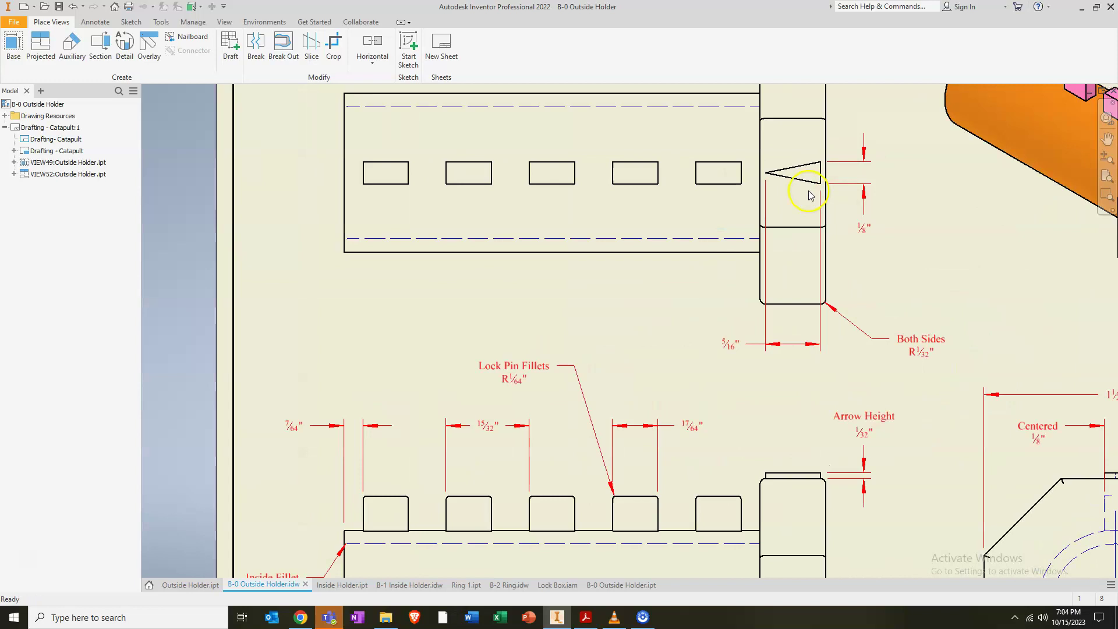
scroll(741, 176, down, 5)
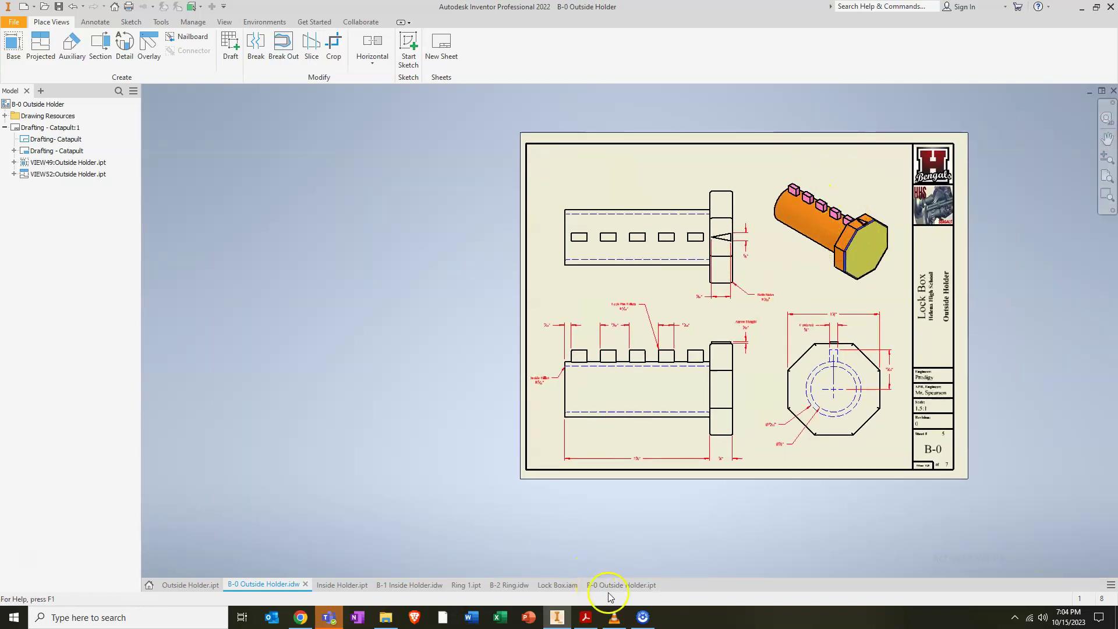
Hide Ring 1:5 and Ring 1:6 in the Lock Box assembly and examine the outside holder's arrow and lock pins.
click(559, 584)
click(652, 372)
right_click(648, 337)
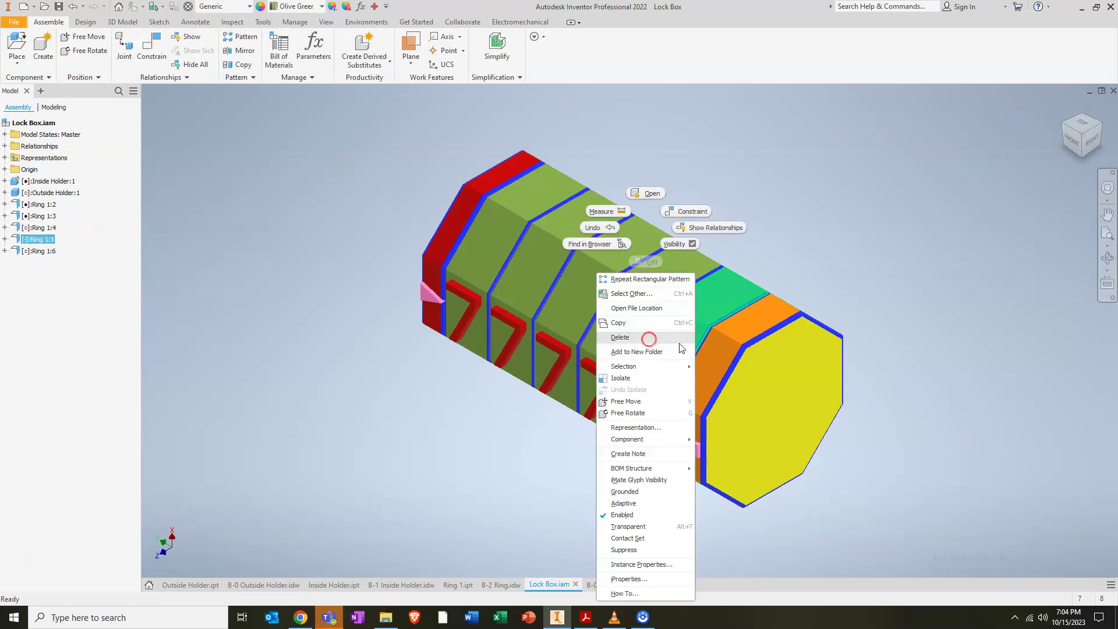
click(676, 243)
right_click(628, 337)
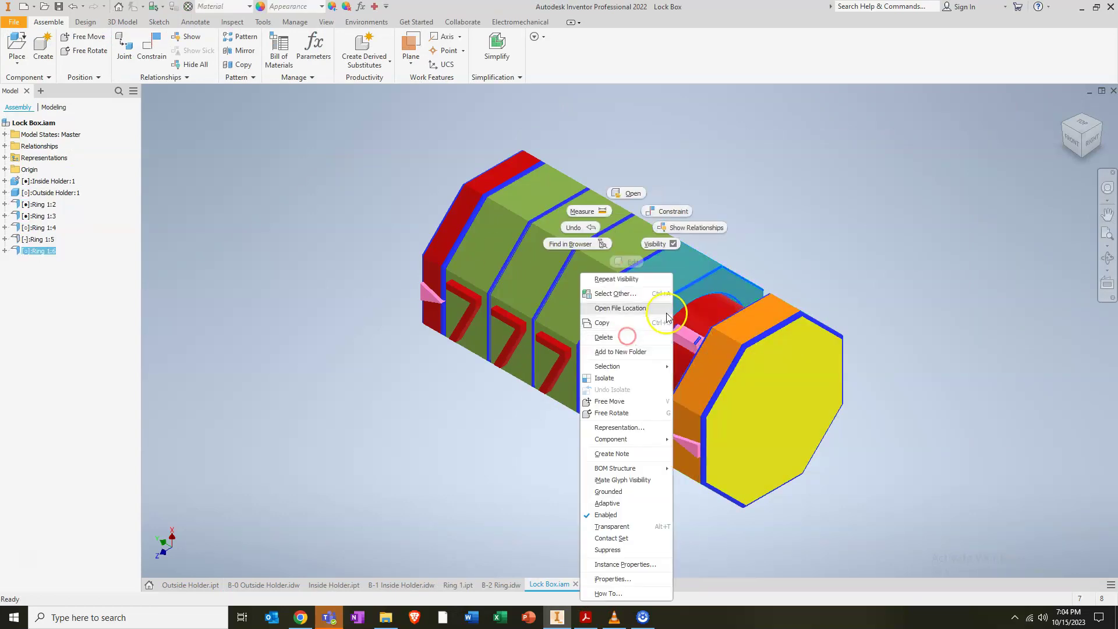
click(666, 243)
shift+middle_drag(626, 412, 577, 328)
scroll(577, 328, up, 5)
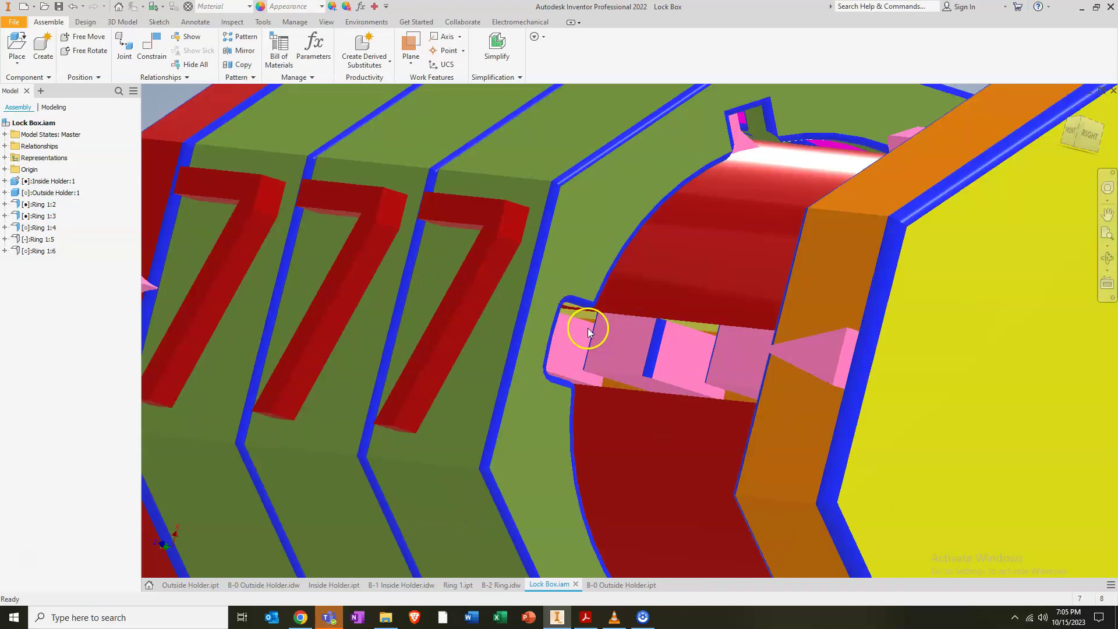
scroll(564, 321, down, 10)
scroll(579, 312, up, 6)
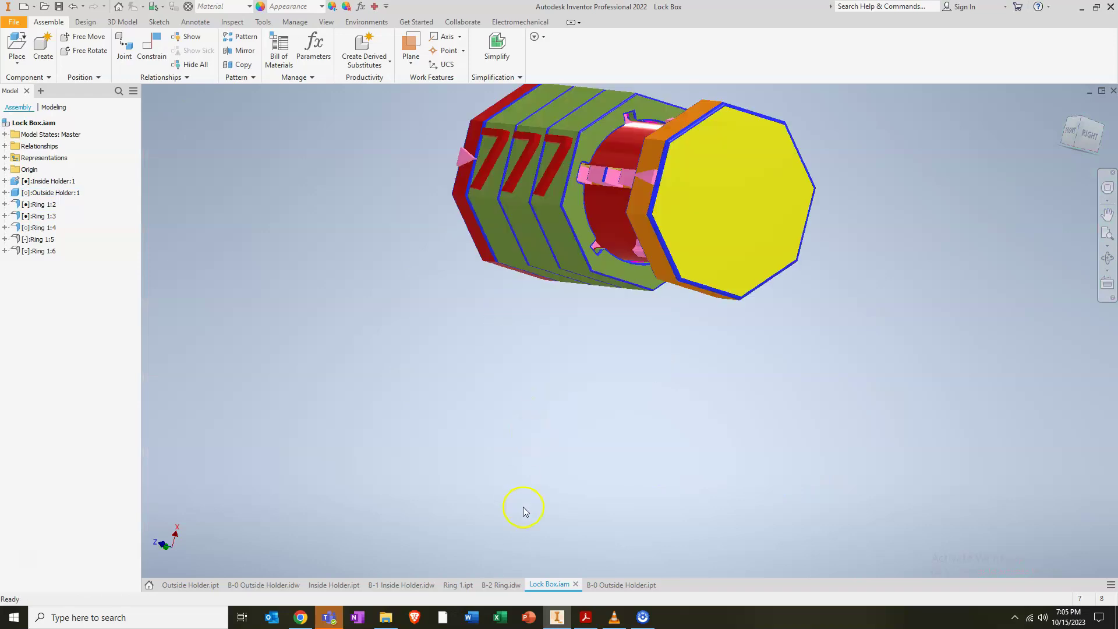
Return to the B-0 Outside Holder part and start a sketch on the octagonal head's flat aligned with the lock pins, projecting that face.
key(ctrl+Tab)
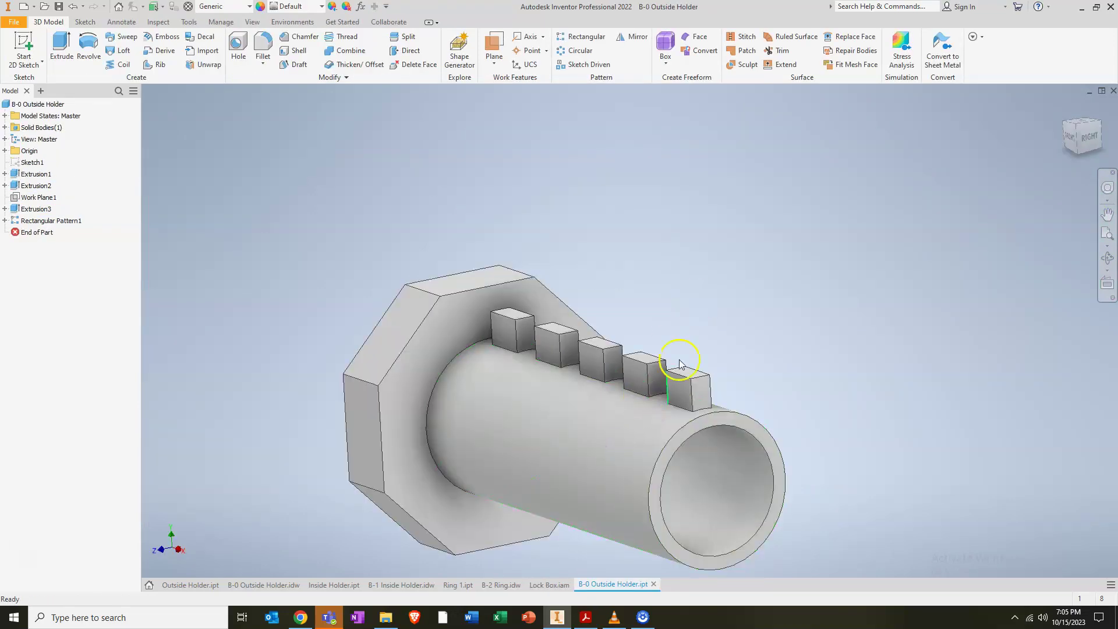
mouse_move(510, 384)
shift+middle_down()
mouse_move(524, 376)
mouse_move(530, 392)
shift+middle_up()
click(378, 168)
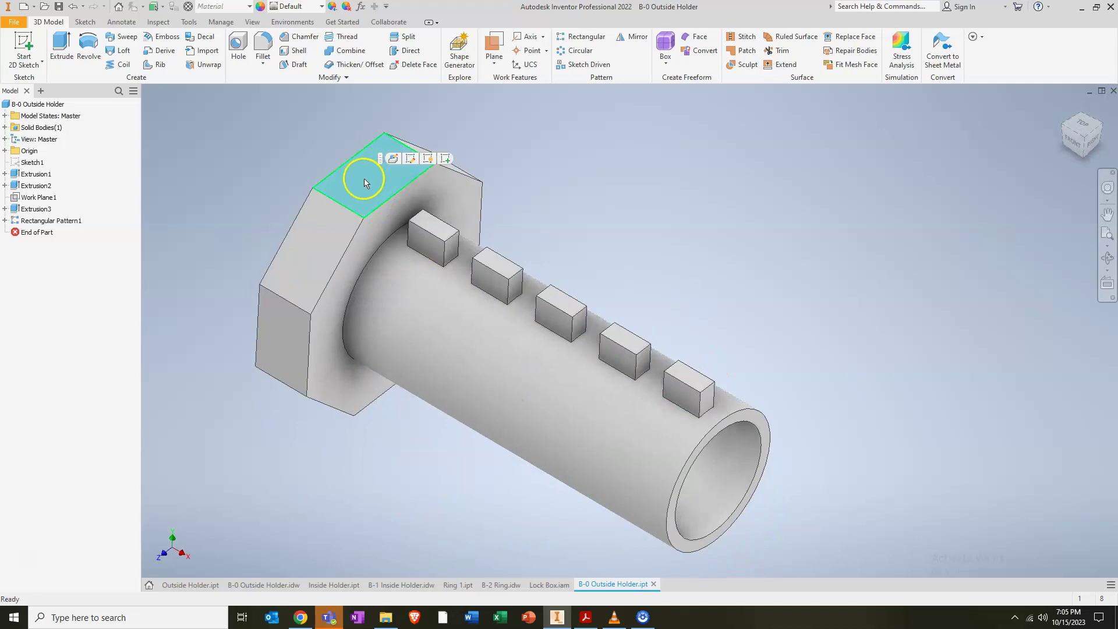
right_click(363, 180)
click(359, 215)
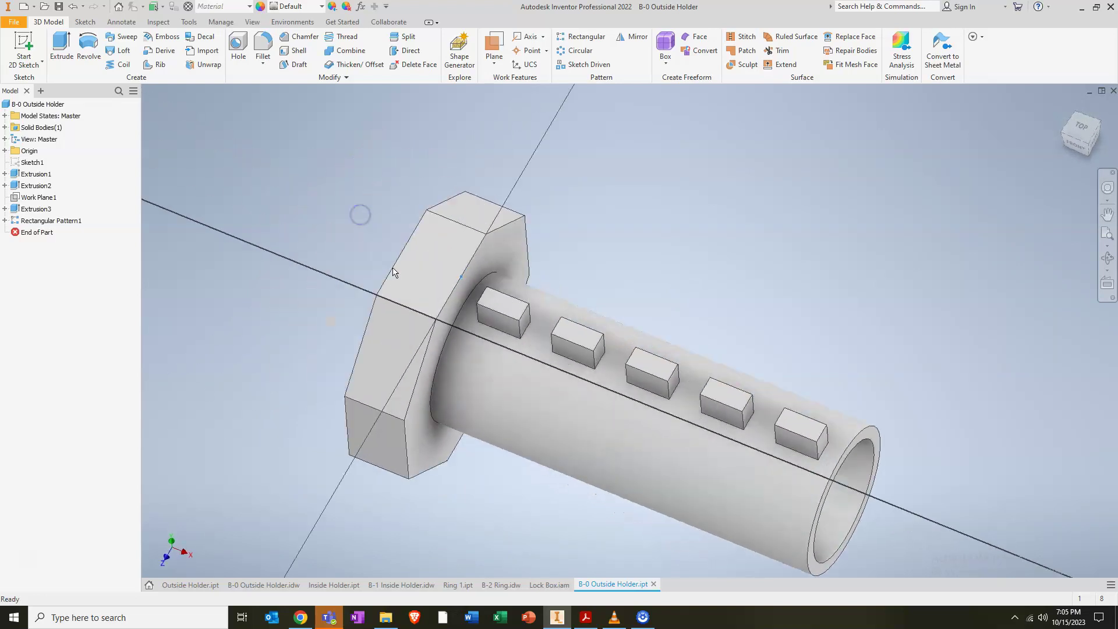
click(233, 47)
click(585, 331)
Draw a horizontal line from the midpoint of the projected face's tube-side edge across the face, slightly past its opposite edge.
click(63, 41)
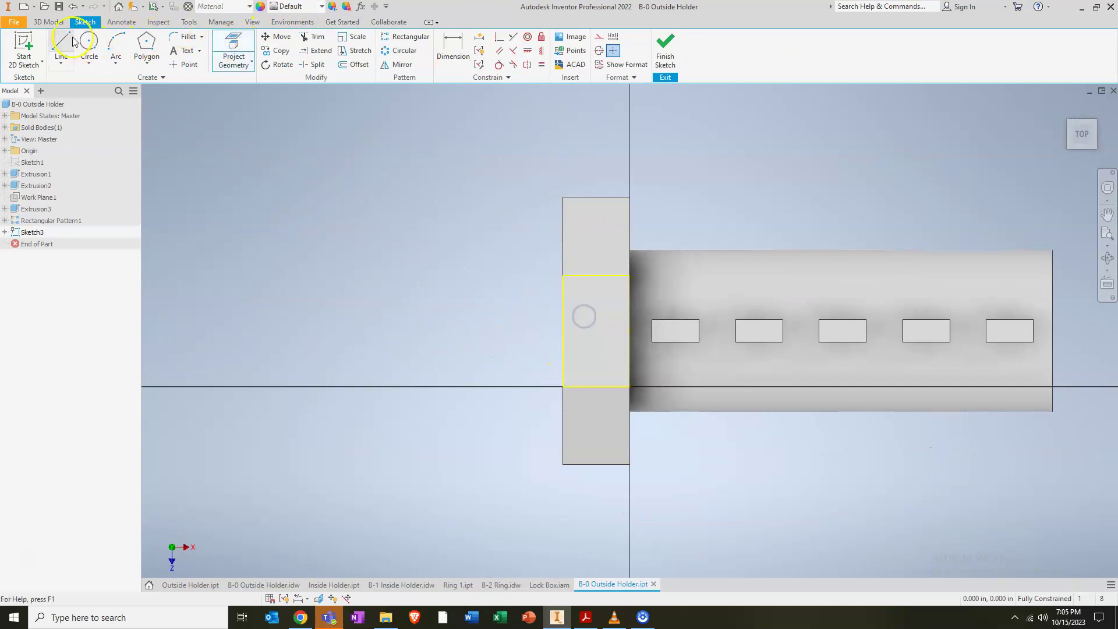
click(630, 331)
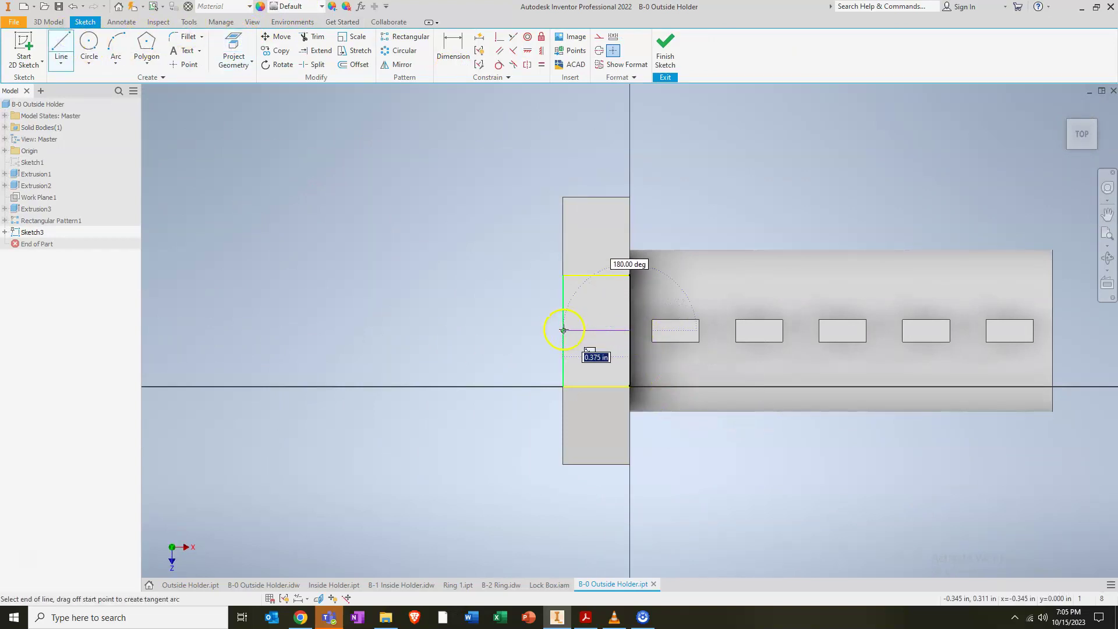
click(559, 330)
key(Escape)
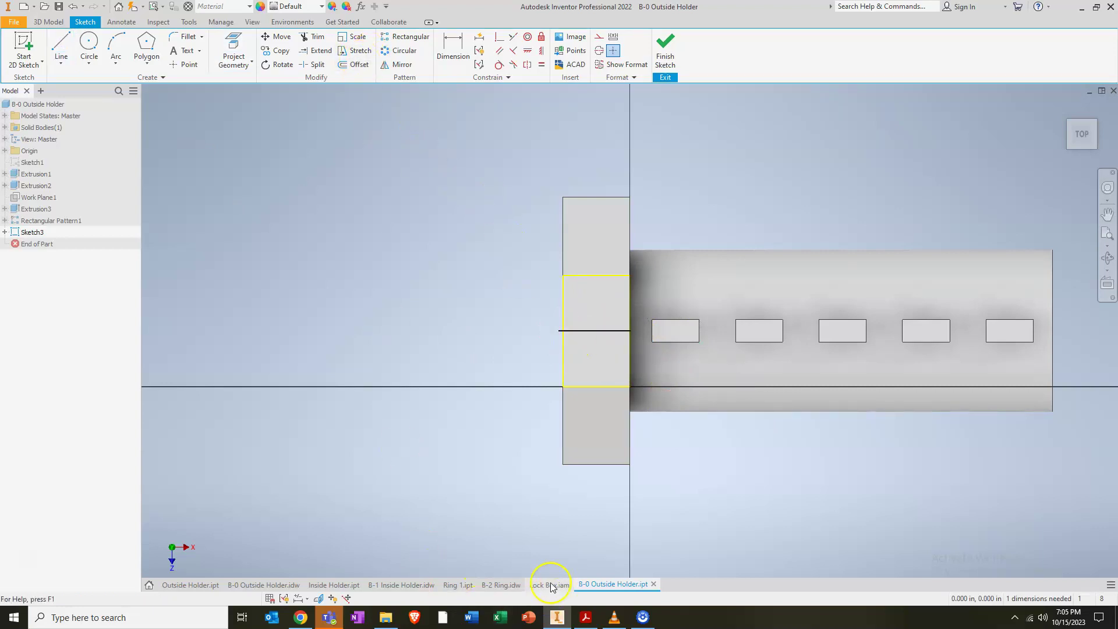
Offset the center line by 1/16 in on both sides to match the 1/8 in arrow width in the B-0 Outside Holder drawing.
click(278, 585)
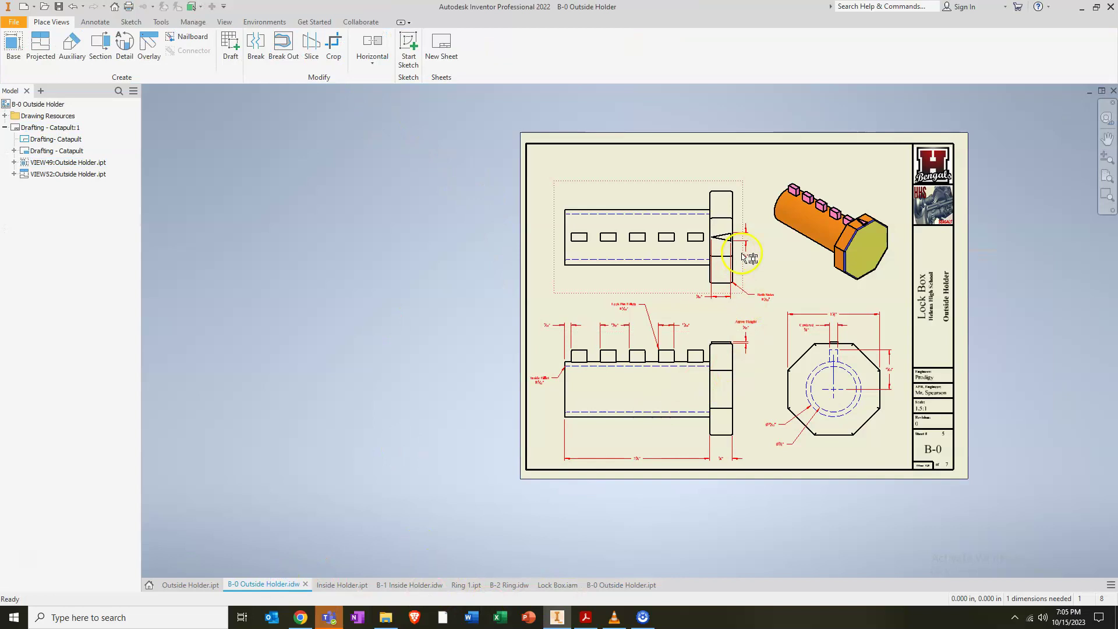
scroll(748, 254, down, 5)
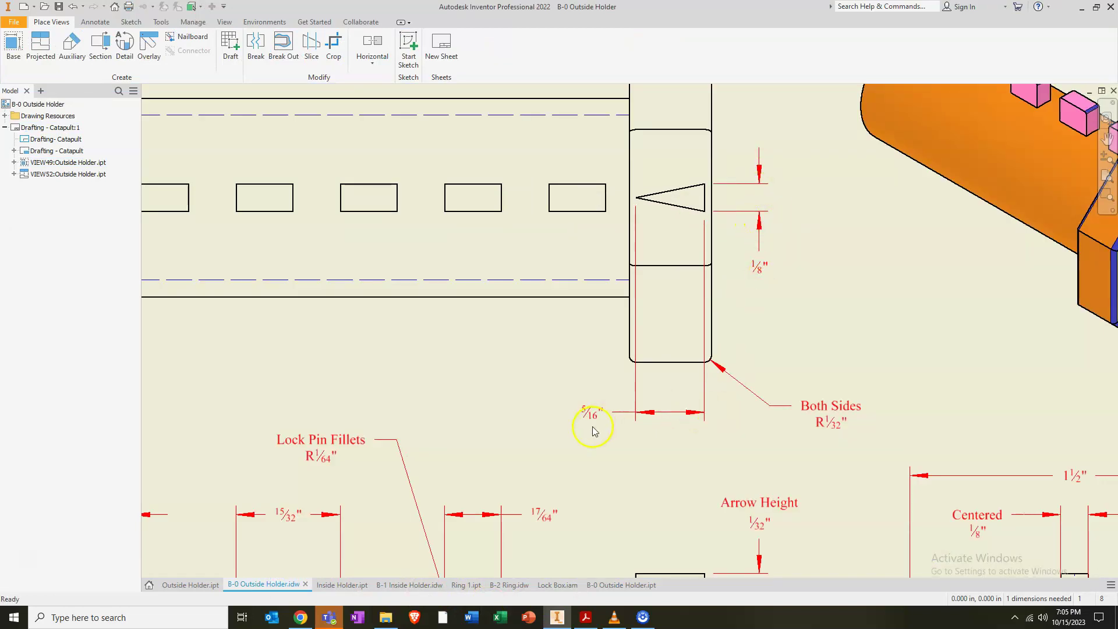
click(621, 585)
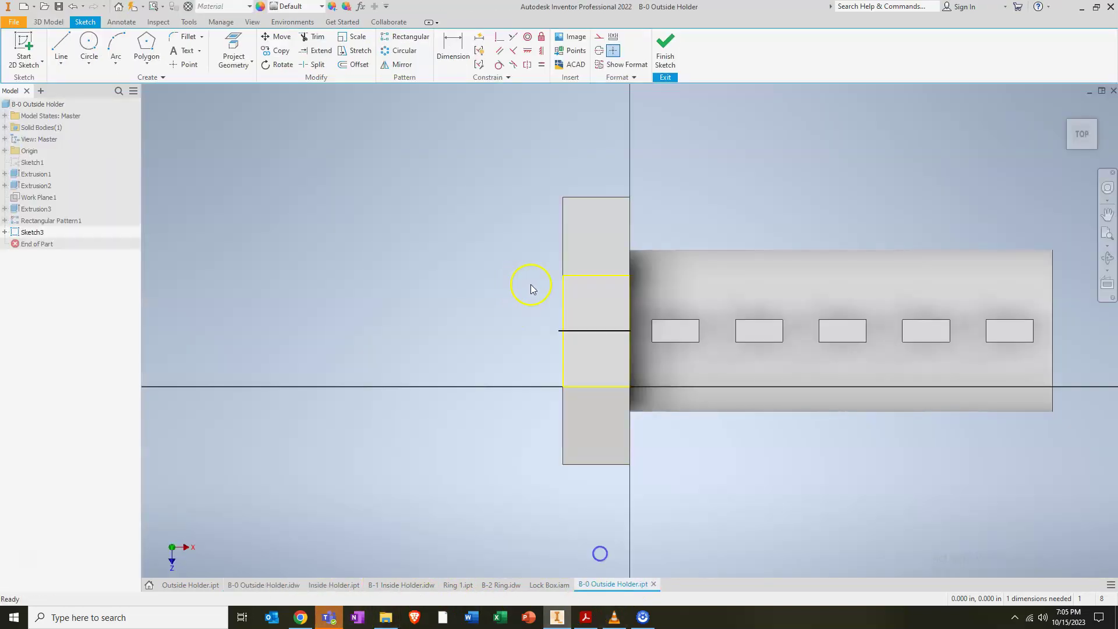
click(61, 47)
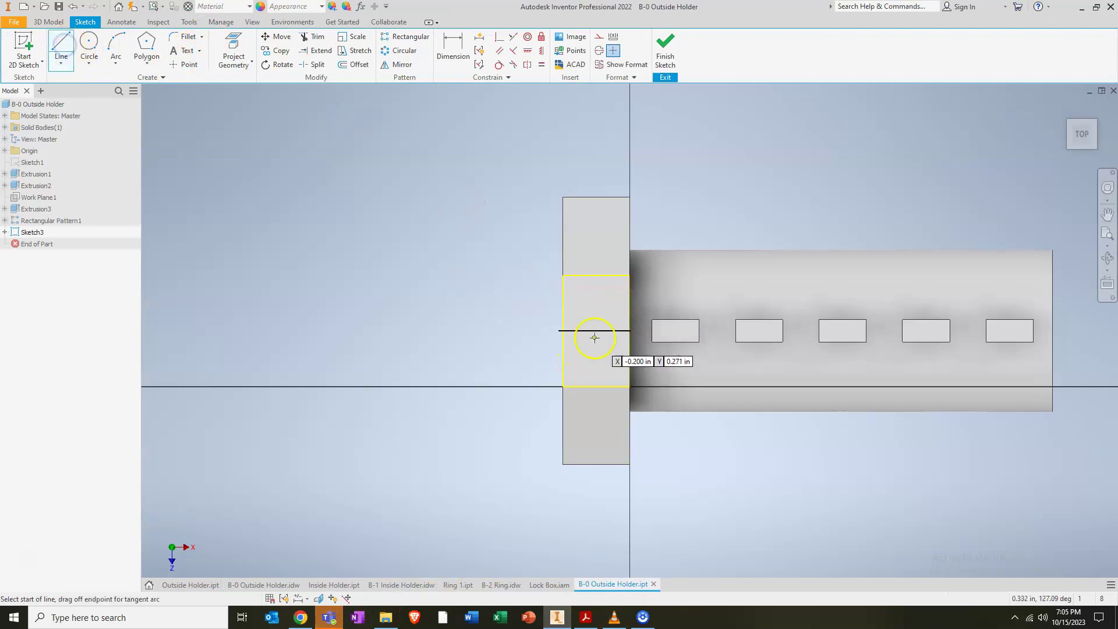
click(361, 65)
click(587, 331)
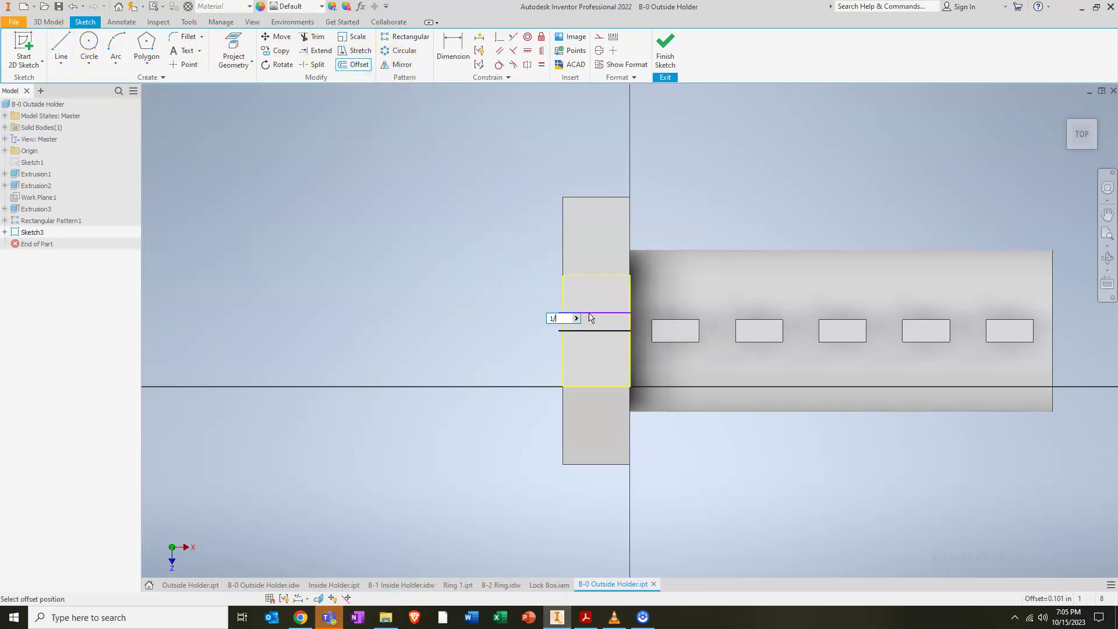
key(Return)
click(577, 319)
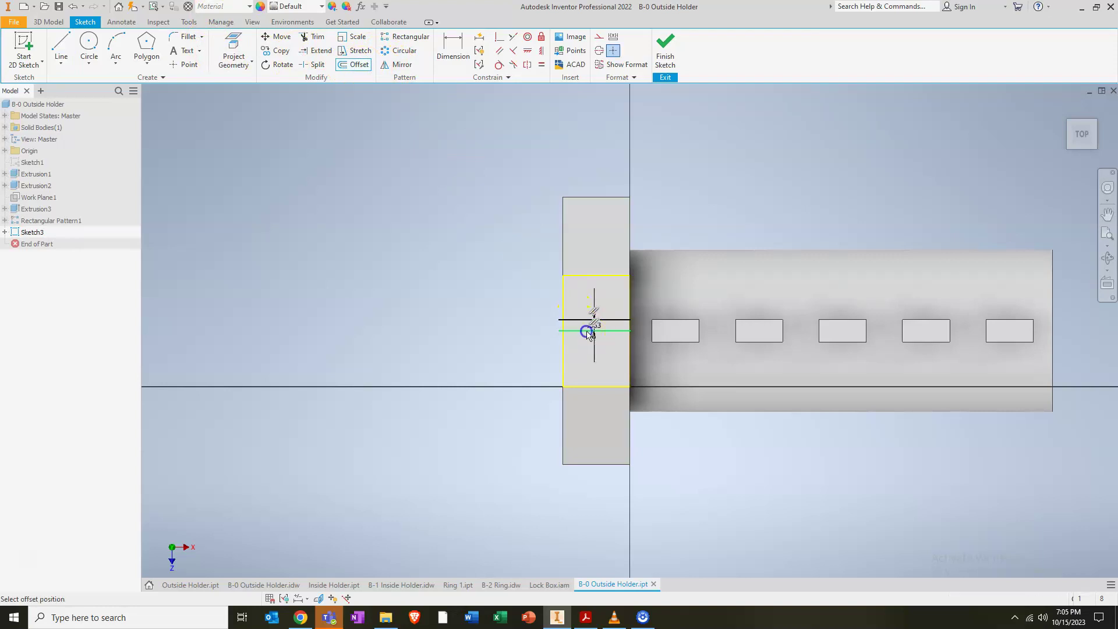
text(1/16)
key(Return)
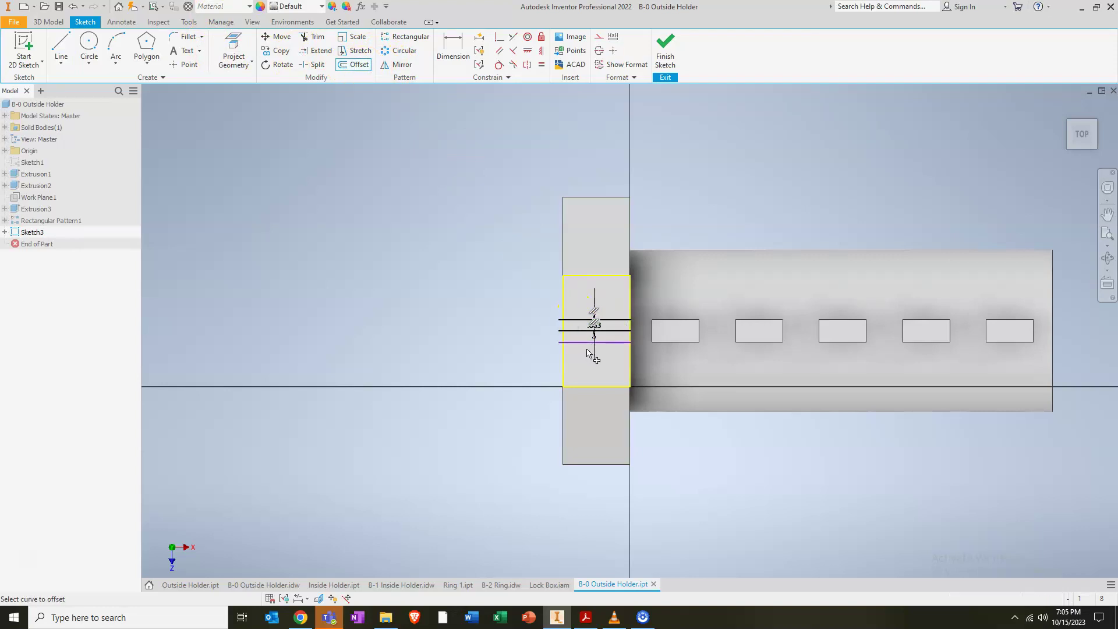
key(Escape)
Sketch two vertical lines about 0.278 in apart across the three horizontal lines, one near each end of the face.
key(l)
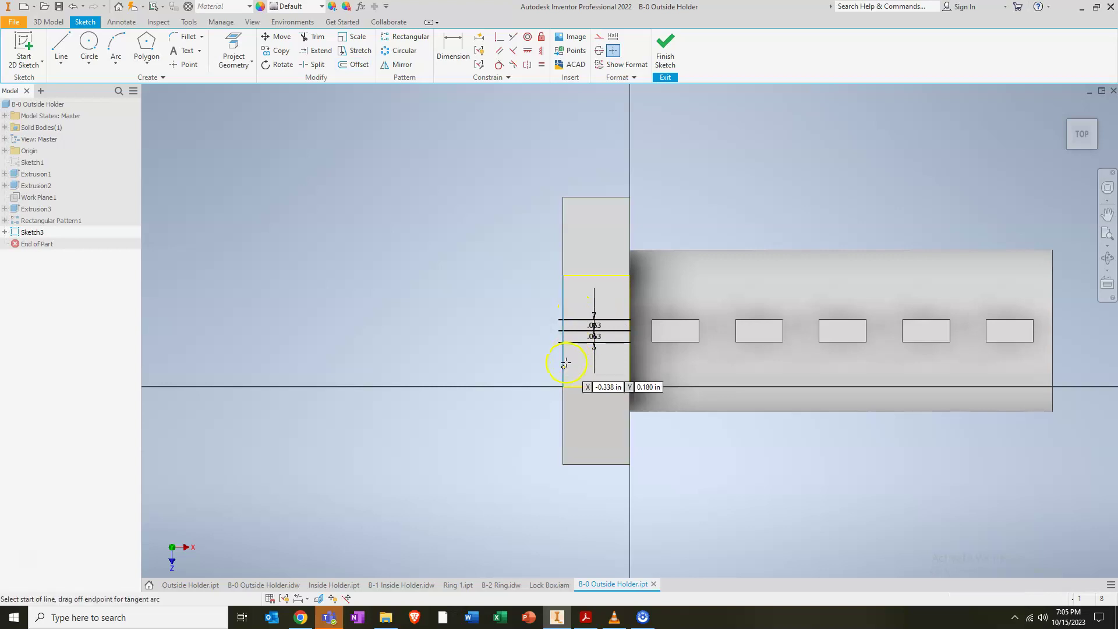
click(569, 308)
double_click(569, 356)
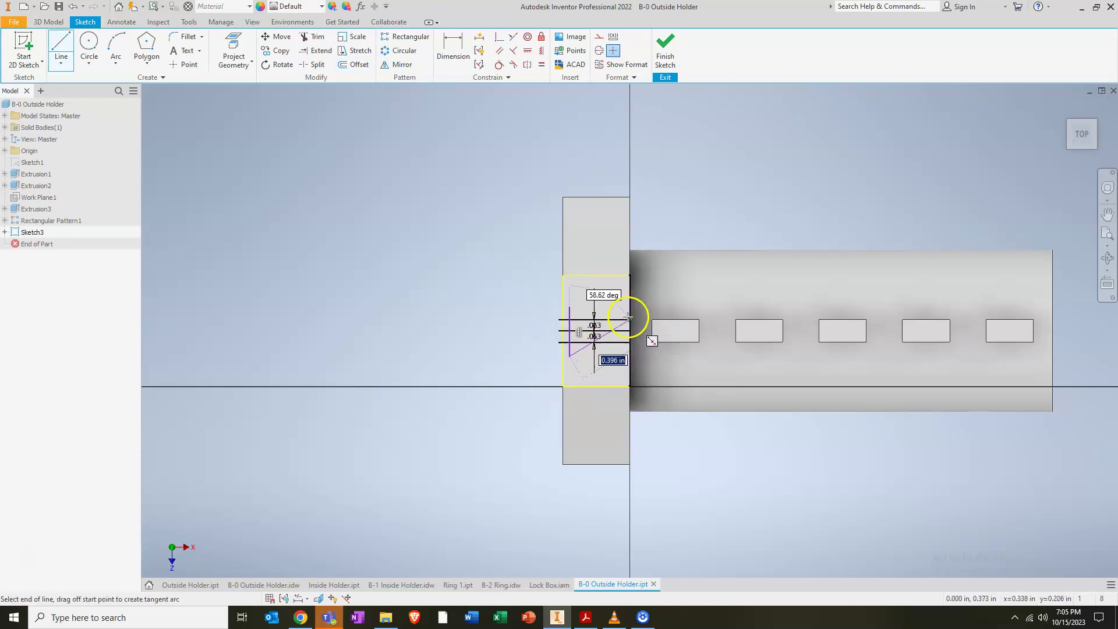
click(619, 307)
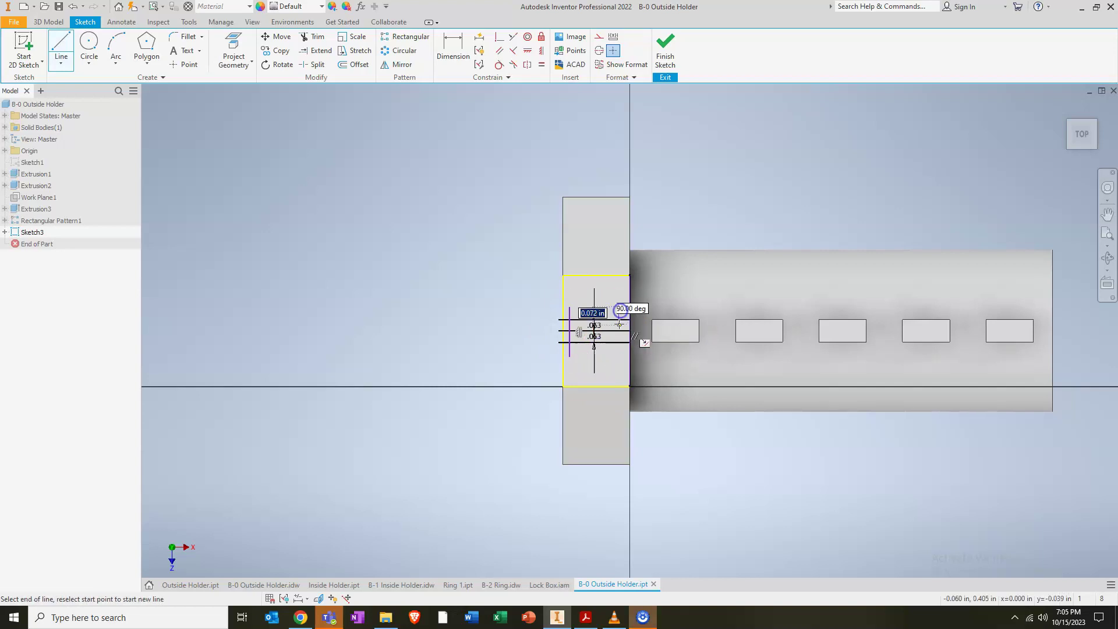
double_click(618, 356)
Dimension the distance between the two vertical lines and set it to 5/16 in.
key(d)
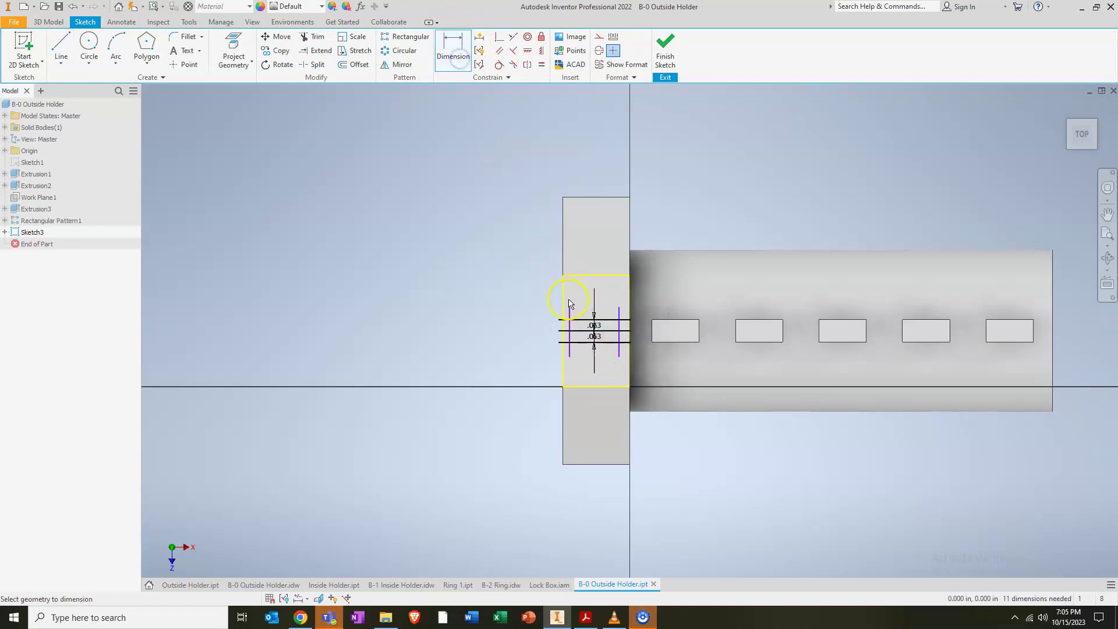
click(620, 316)
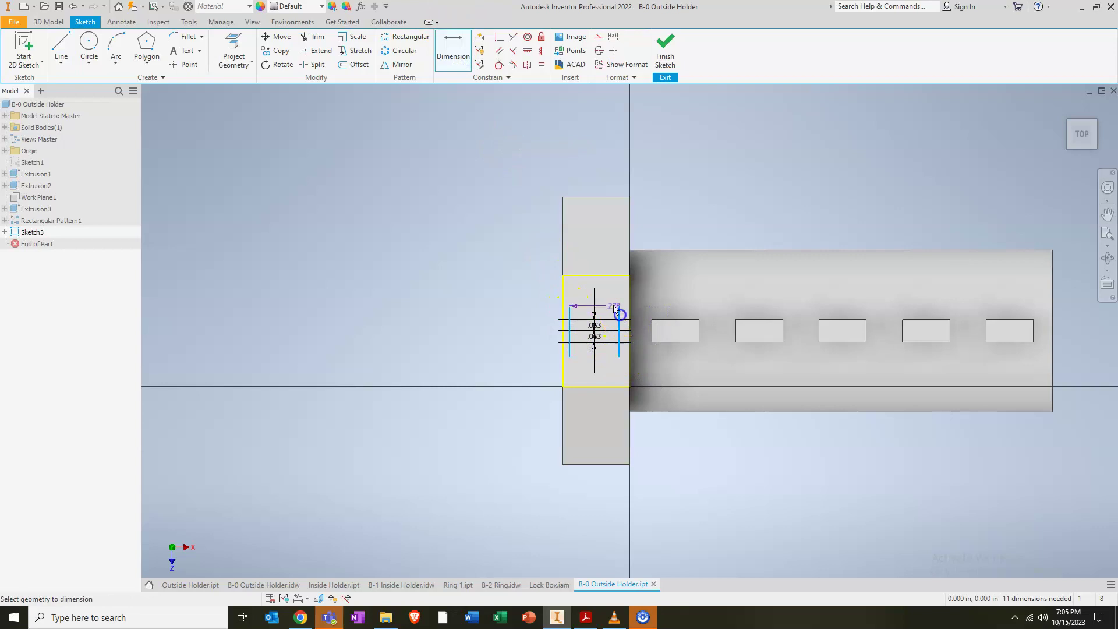
click(595, 258)
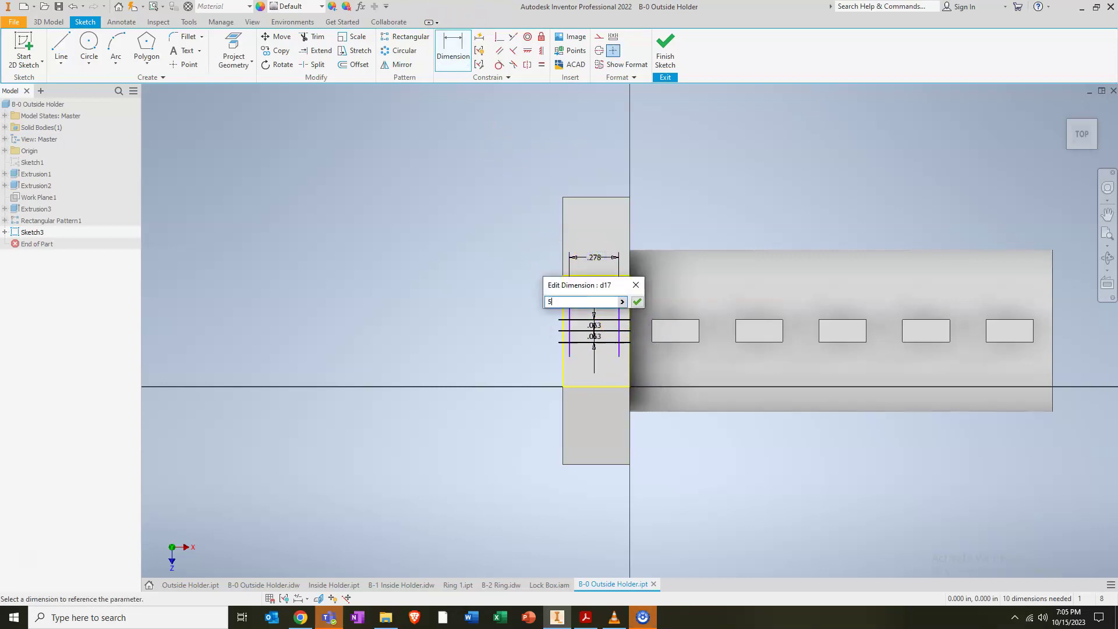
key(Return)
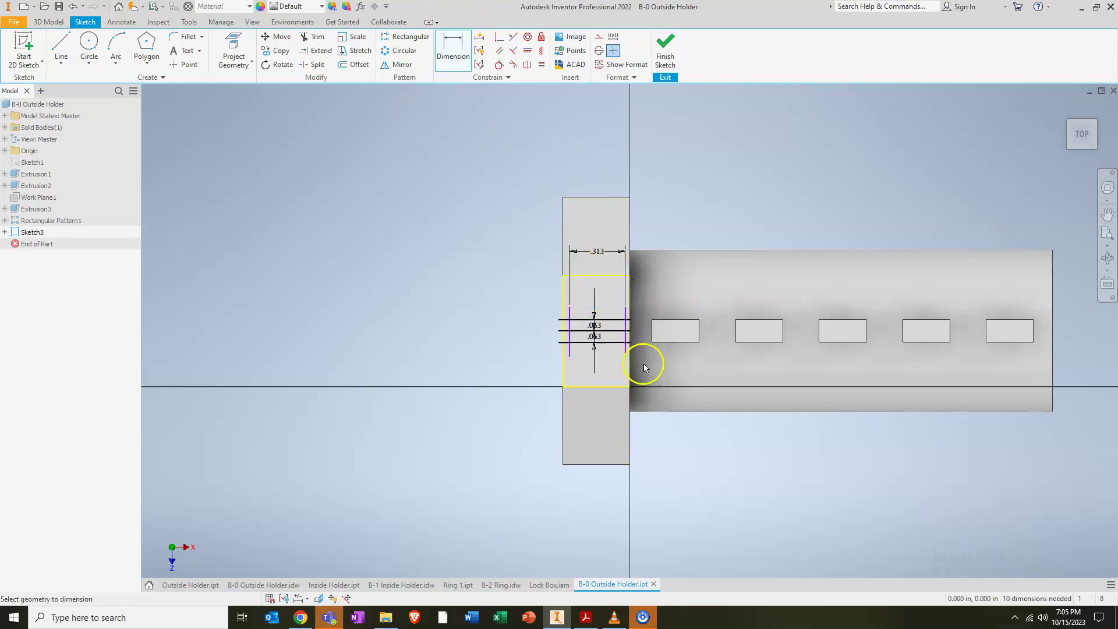
Trim all line ends that extend beyond the rectangle formed by the two vertical lines and the offset lines.
scroll(637, 340, up, 5)
click(313, 36)
mouse_move(579, 231)
mouse_down()
mouse_move(601, 239)
mouse_move(603, 348)
mouse_move(536, 364)
mouse_up()
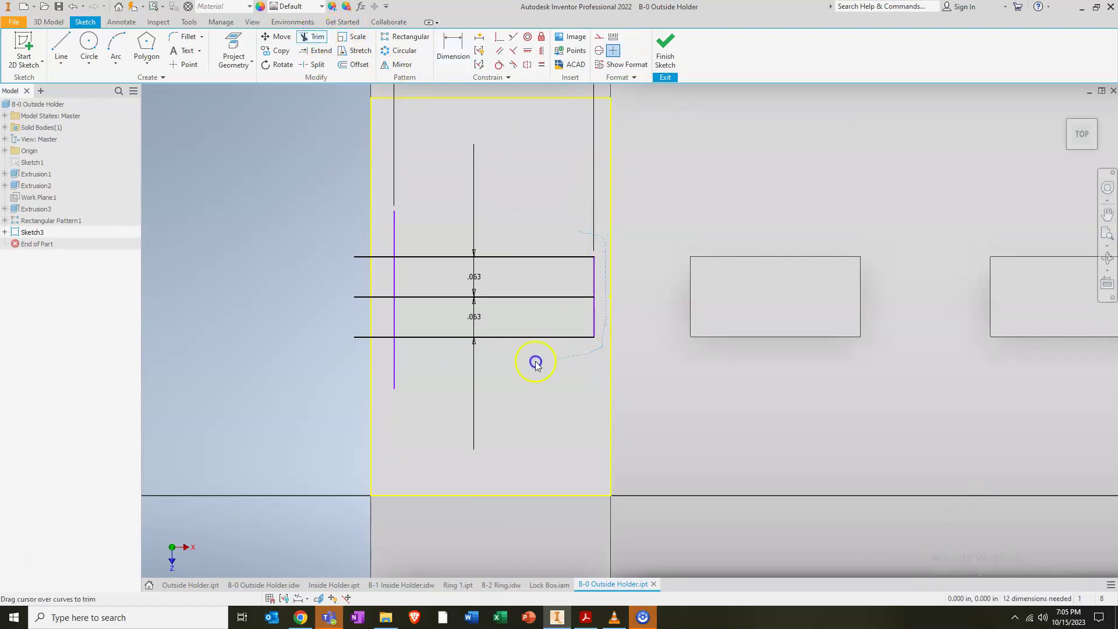
mouse_move(367, 322)
mouse_down()
mouse_move(359, 244)
mouse_move(375, 331)
mouse_up()
drag(378, 260, 399, 227)
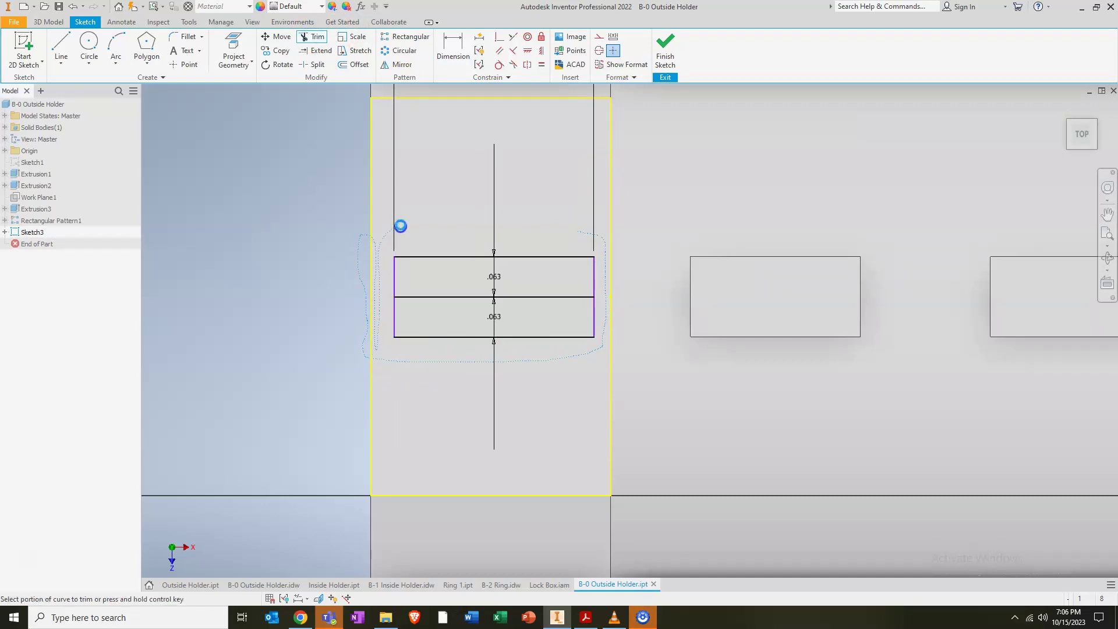
Center the rectangle on the face by aligning the middle line's midpoint vertically with the midpoint of the face's upper edge.
scroll(492, 262, down, 3)
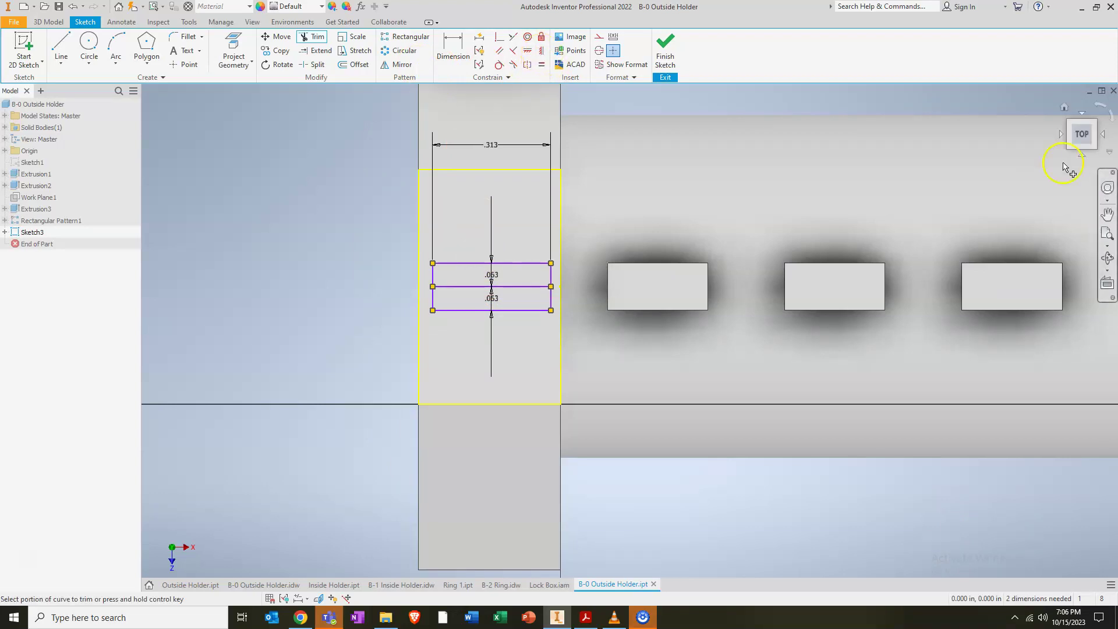
click(543, 51)
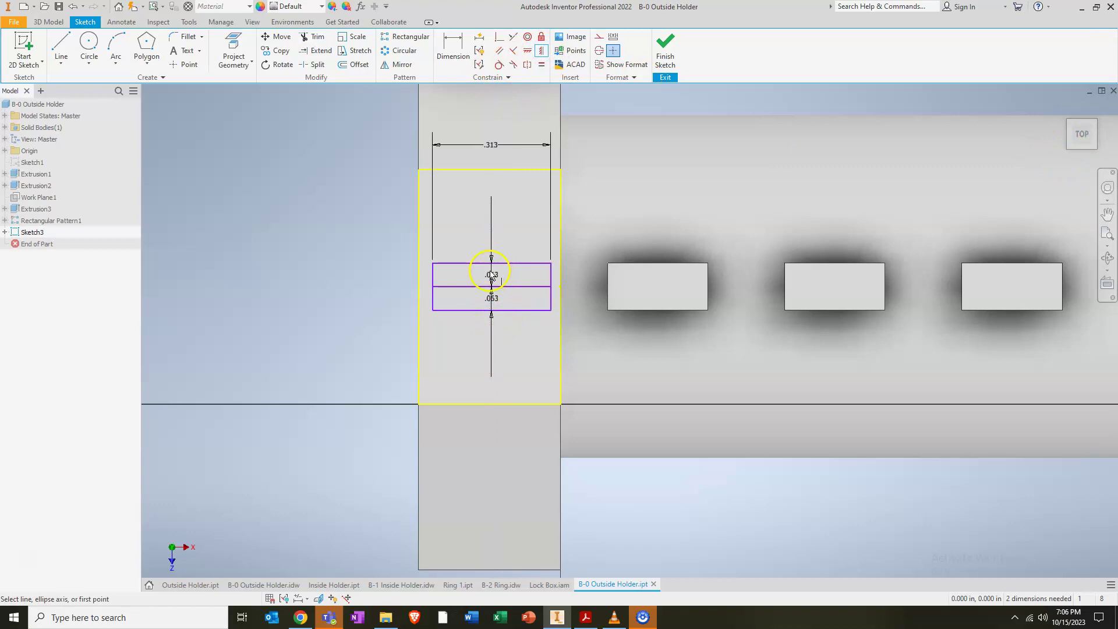
click(491, 171)
Draw the arrow's two slanted lines from the rectangle's corners away from the tube to the middle line's end nearest the tube.
click(60, 47)
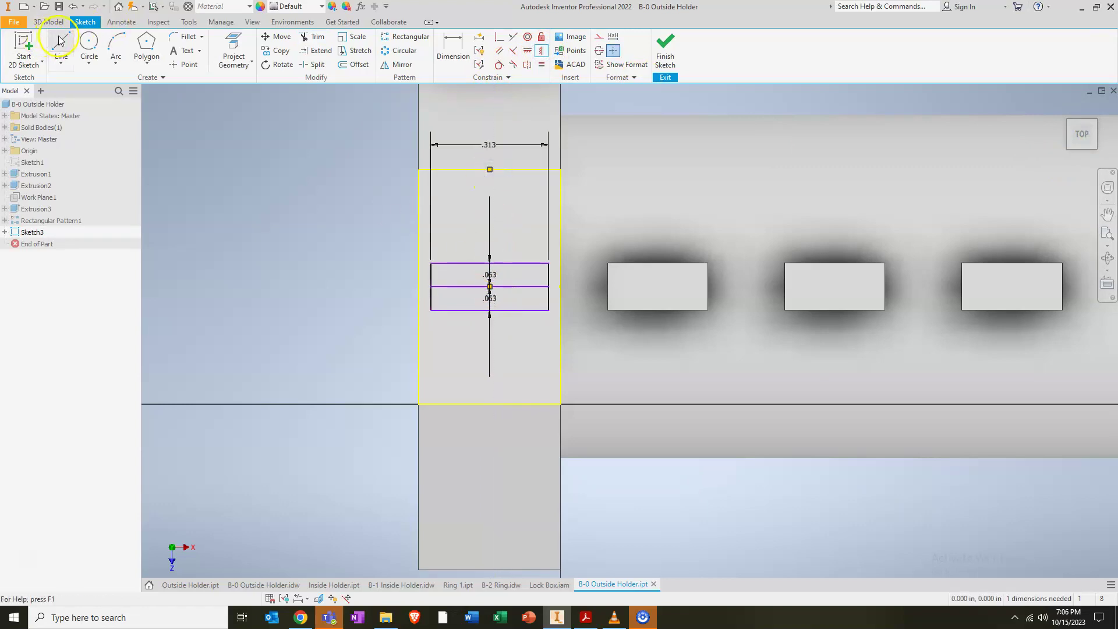
click(431, 263)
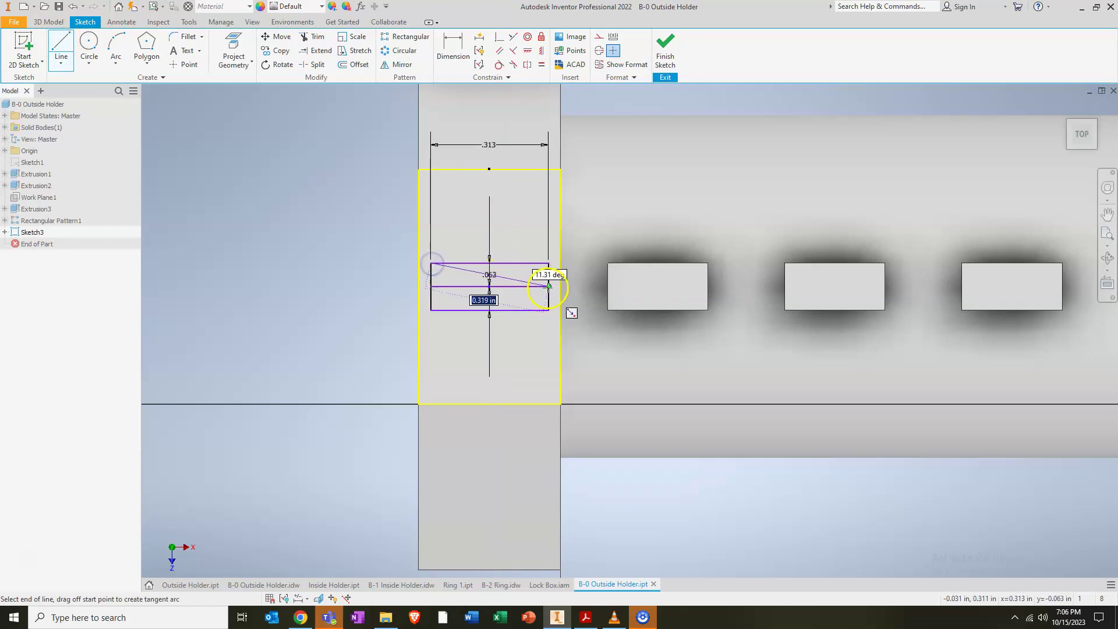
double_click(548, 287)
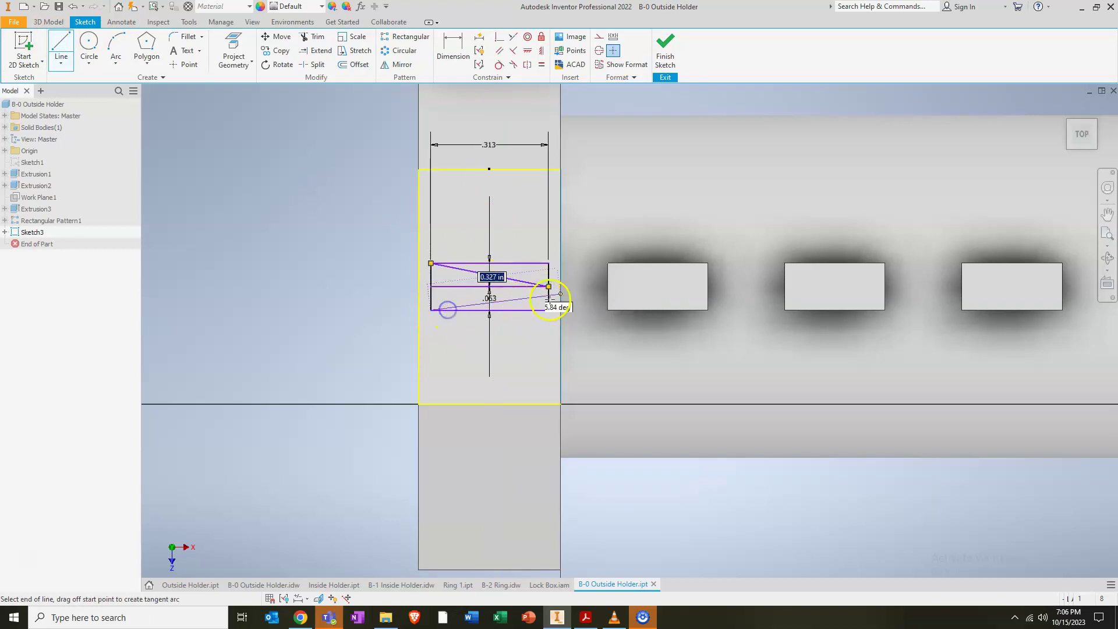
click(548, 287)
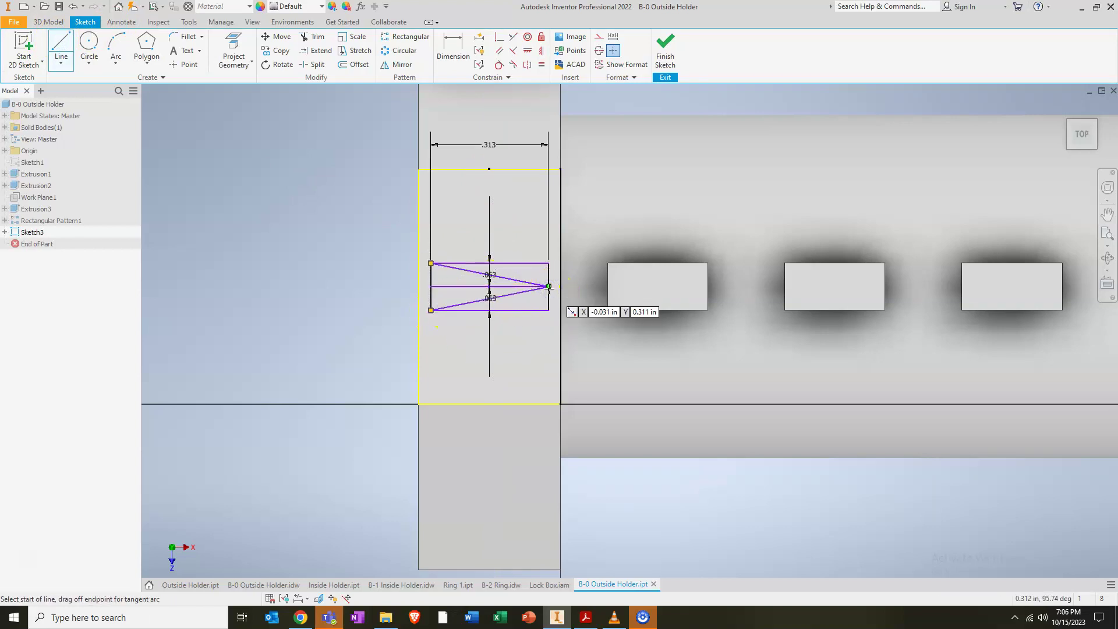
key(Escape)
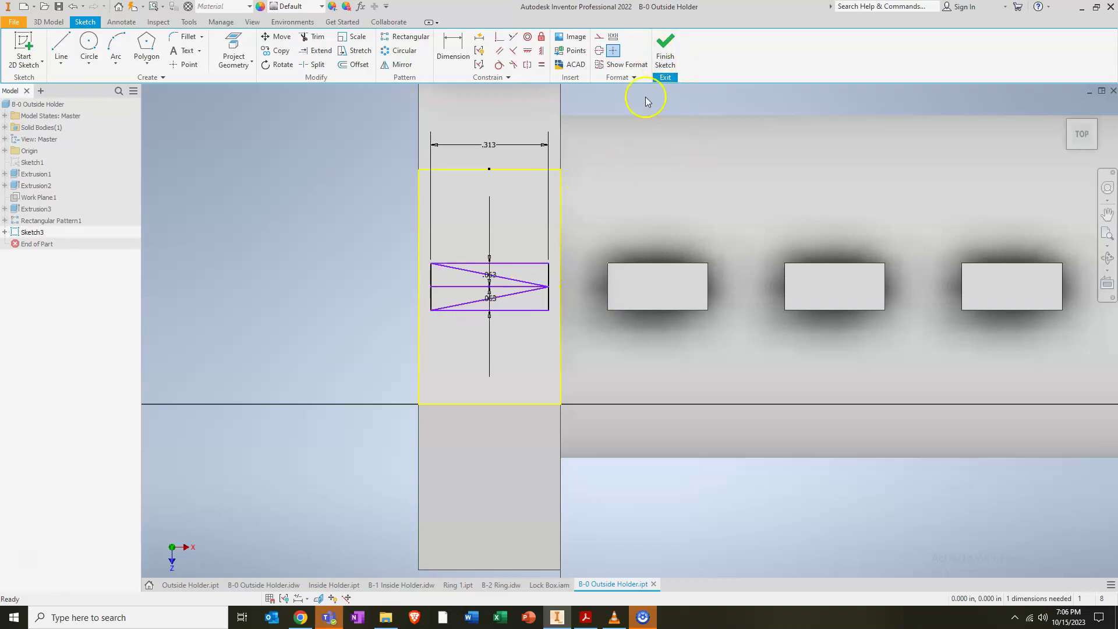
Check the arrow height in the B-0 Outside Holder drawing and finish the arrow sketch in the part.
click(265, 586)
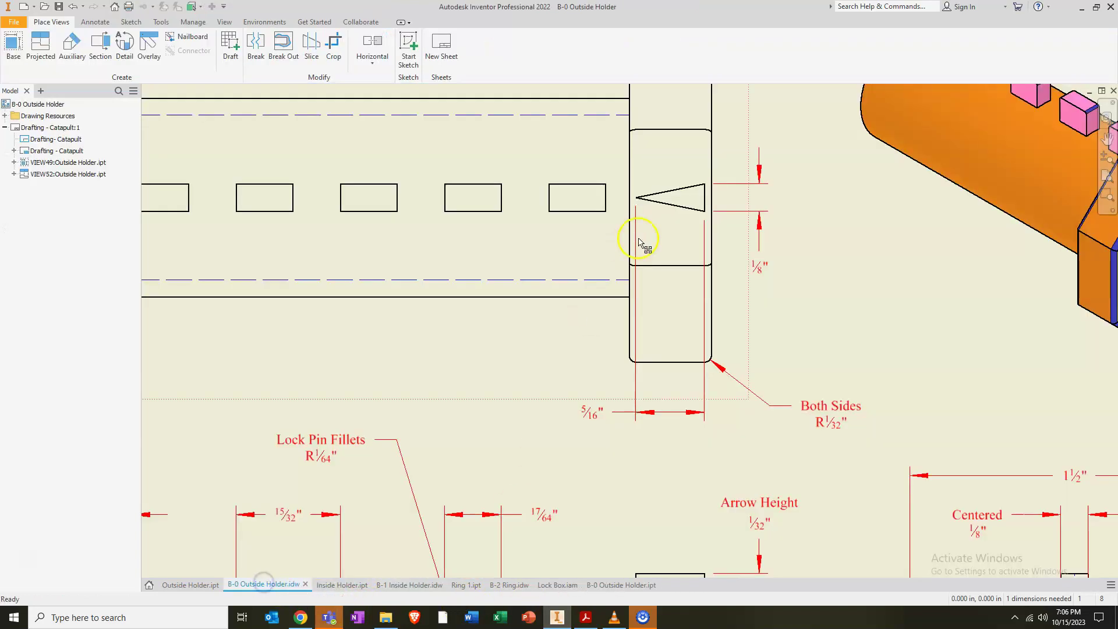
scroll(524, 483, up, 4)
scroll(640, 472, down, 4)
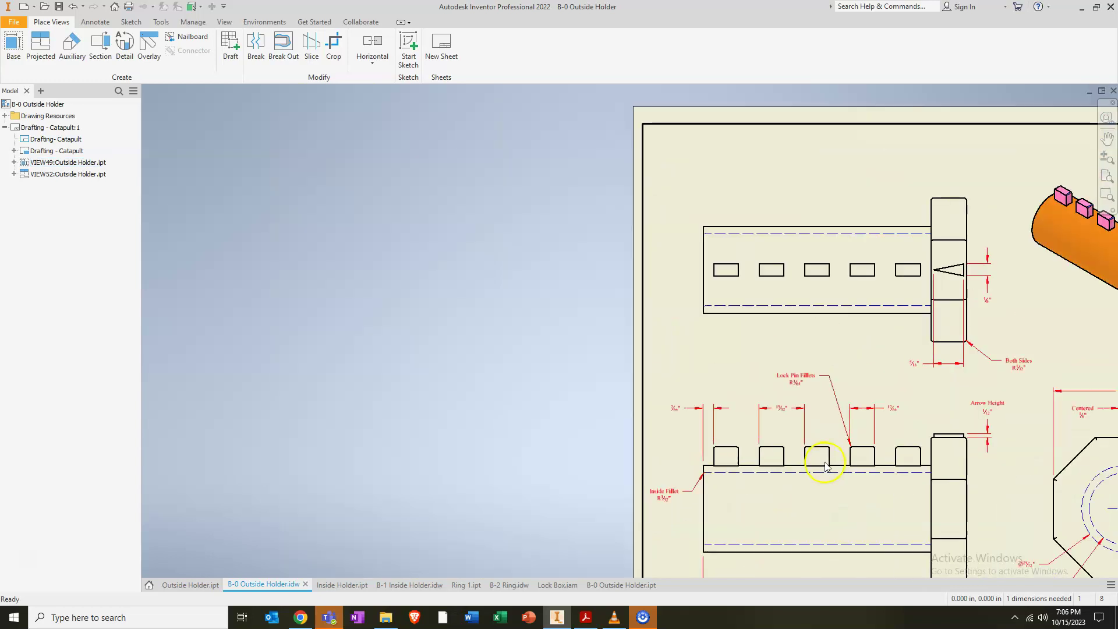
scroll(990, 431, up, 3)
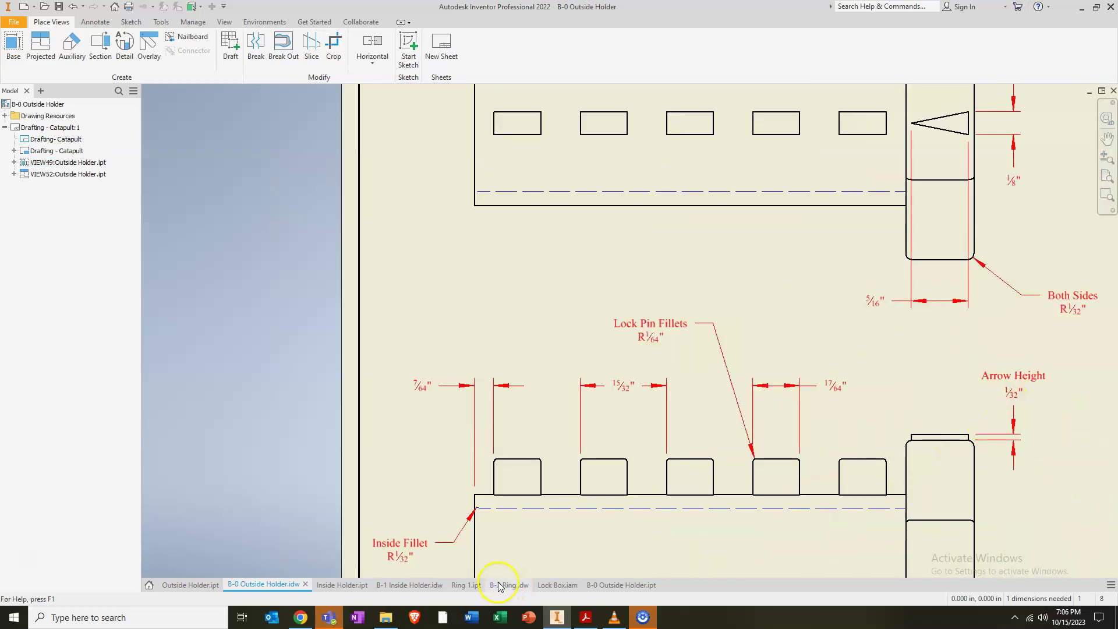
click(611, 585)
click(662, 55)
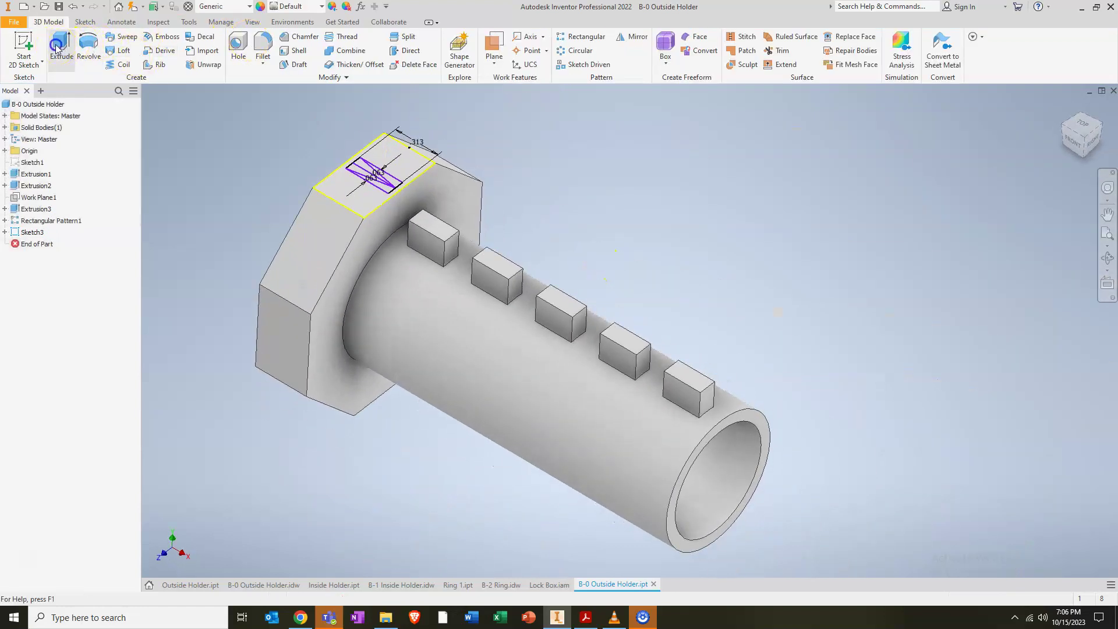
click(56, 47)
scroll(387, 168, up, 5)
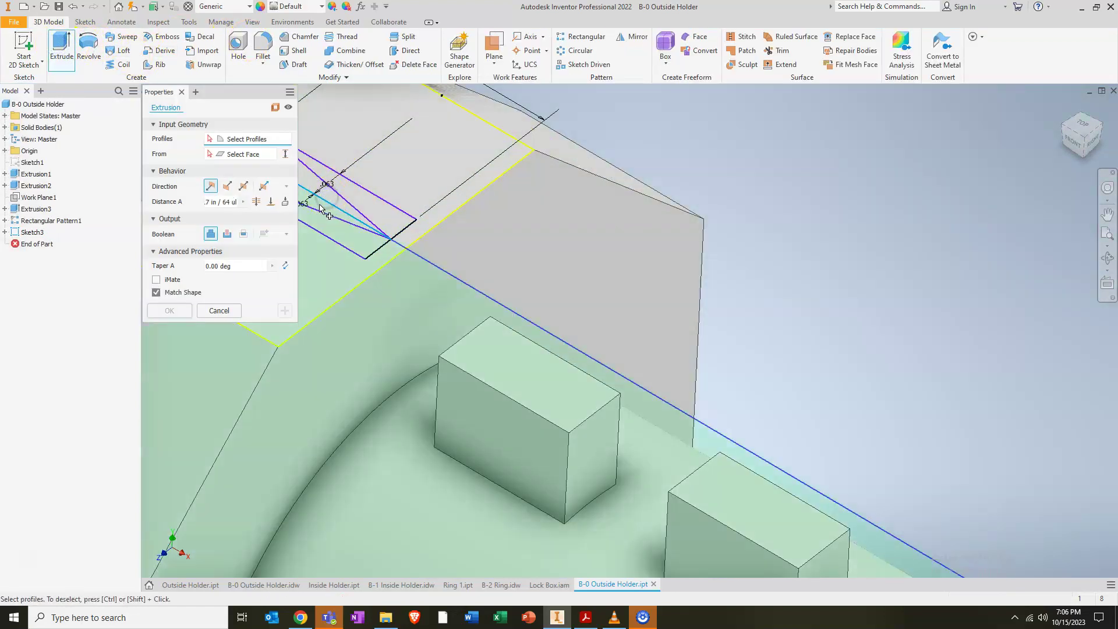
click(320, 208)
scroll(319, 204, down, 5)
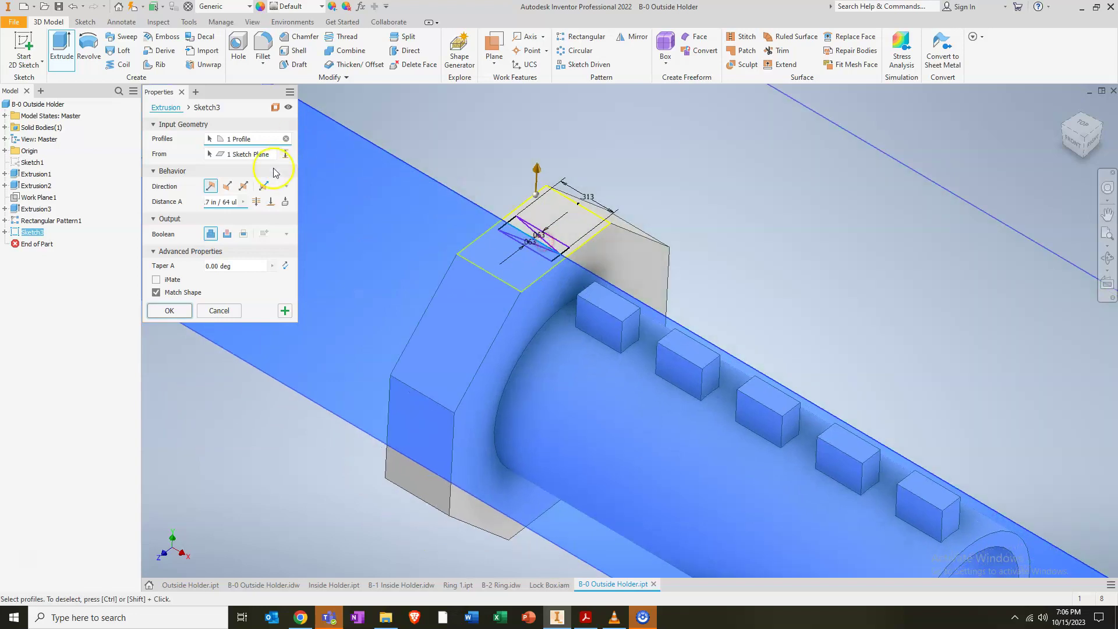
click(219, 310)
Extrude both halves of the triangular arrow profile 1/32 in outward from the octagonal head's face.
click(60, 48)
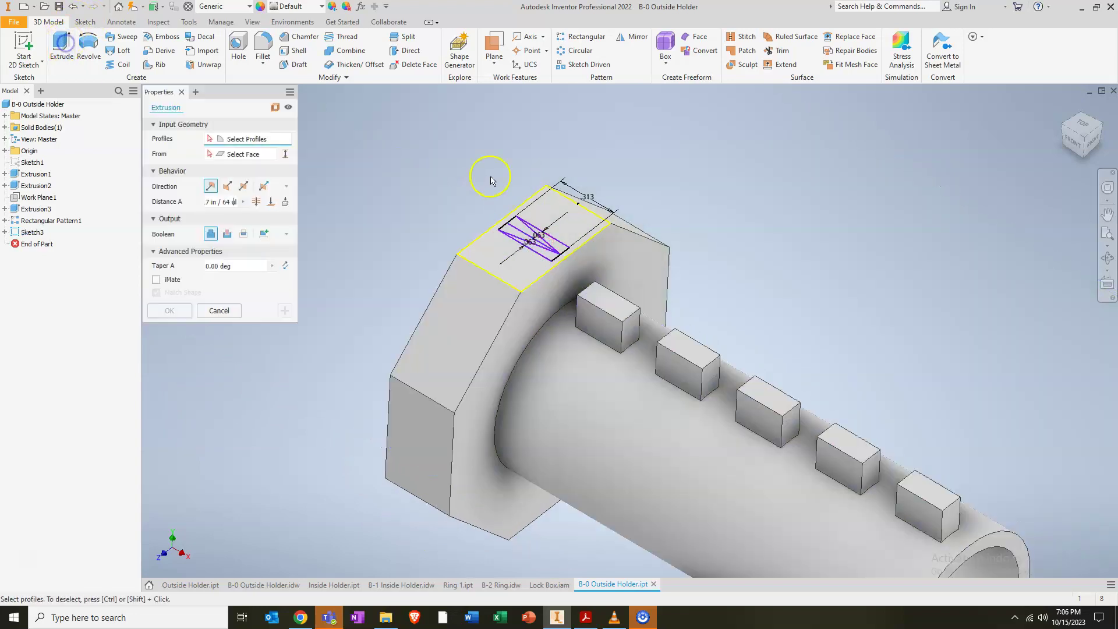
scroll(513, 228, up, 5)
click(516, 239)
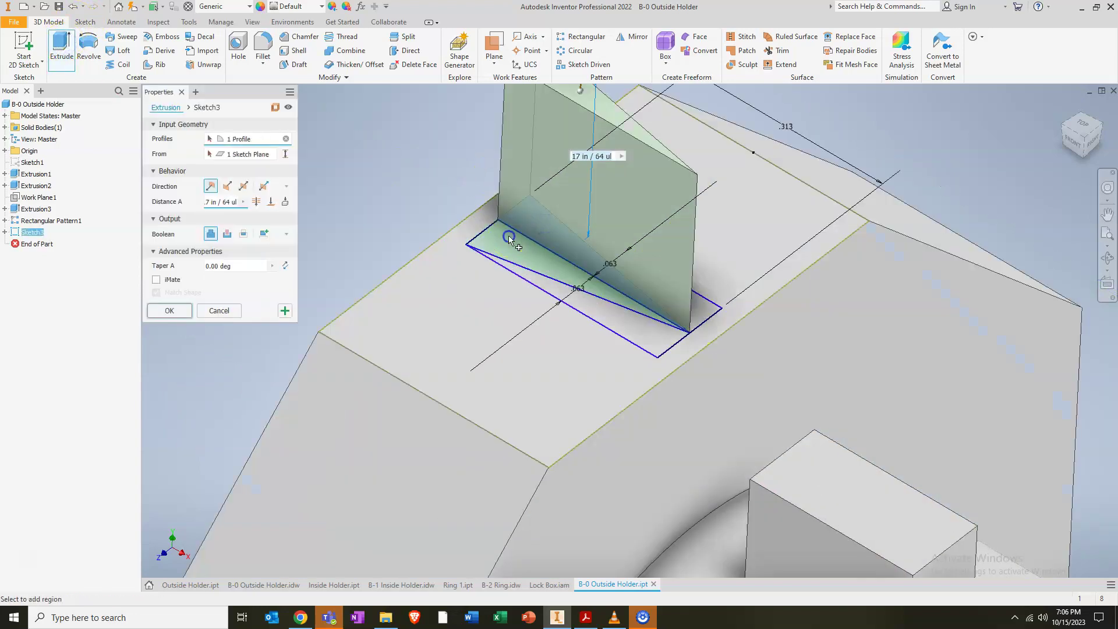
click(509, 236)
text(1/32)
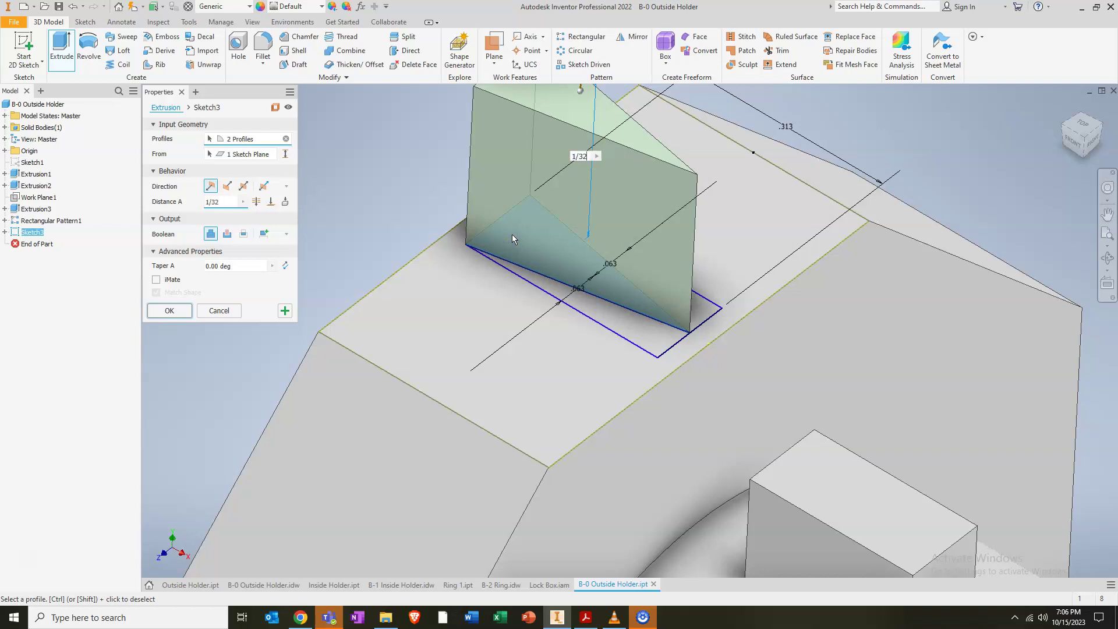
key(Return)
scroll(556, 321, down, 5)
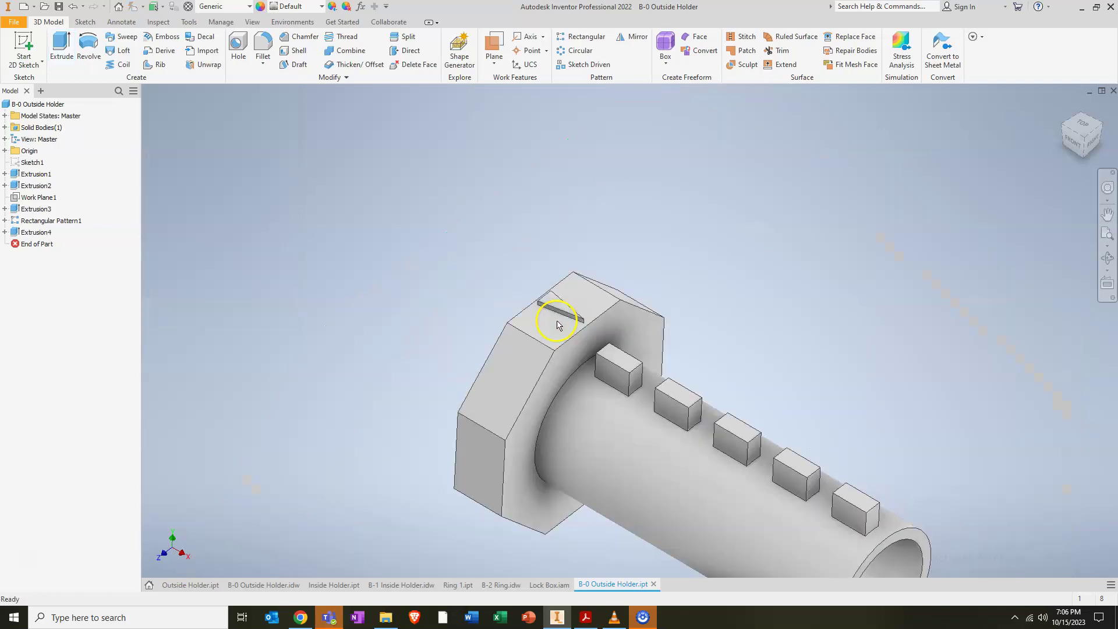
scroll(552, 385, down, 3)
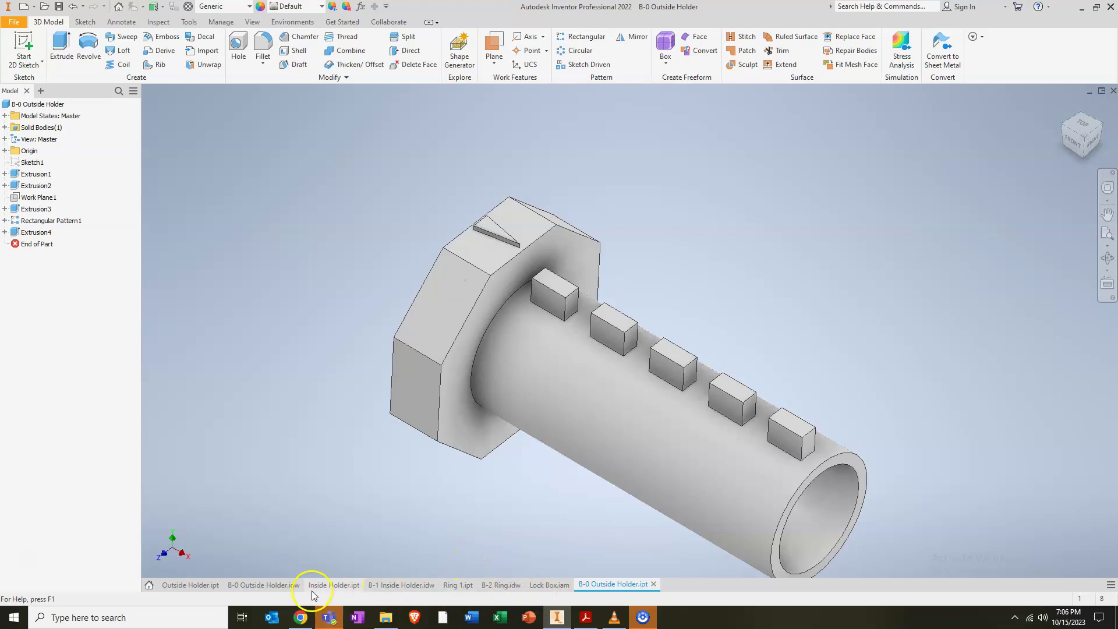
Examine the B-0 Outside Holder drawing for the lock pin, head and inside fillet callouts.
click(252, 585)
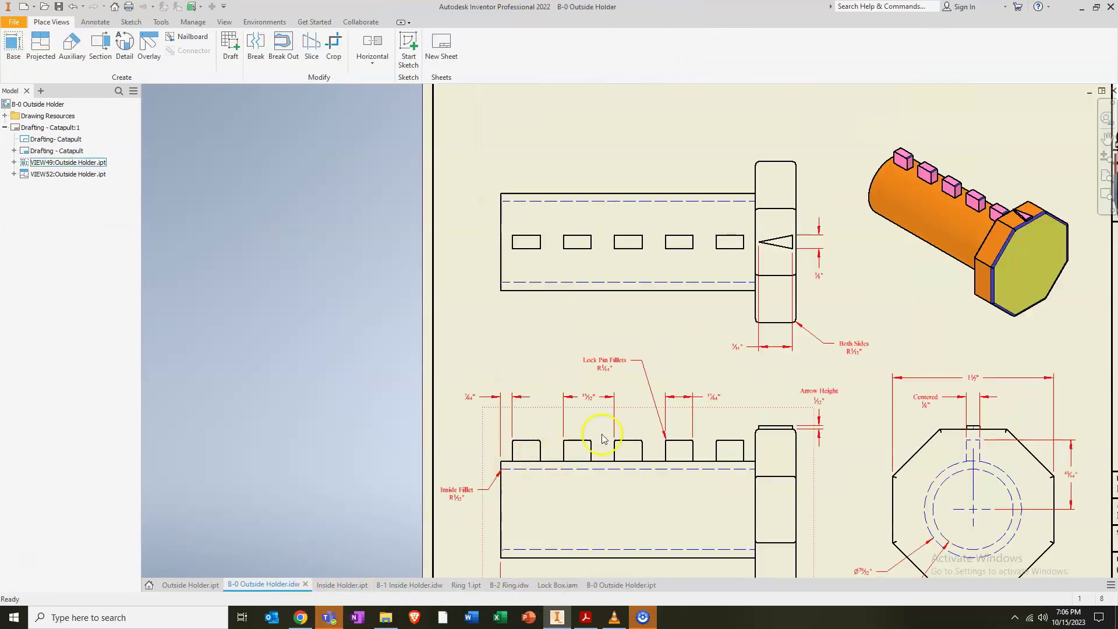
scroll(597, 365, up, 5)
scroll(663, 367, down, 5)
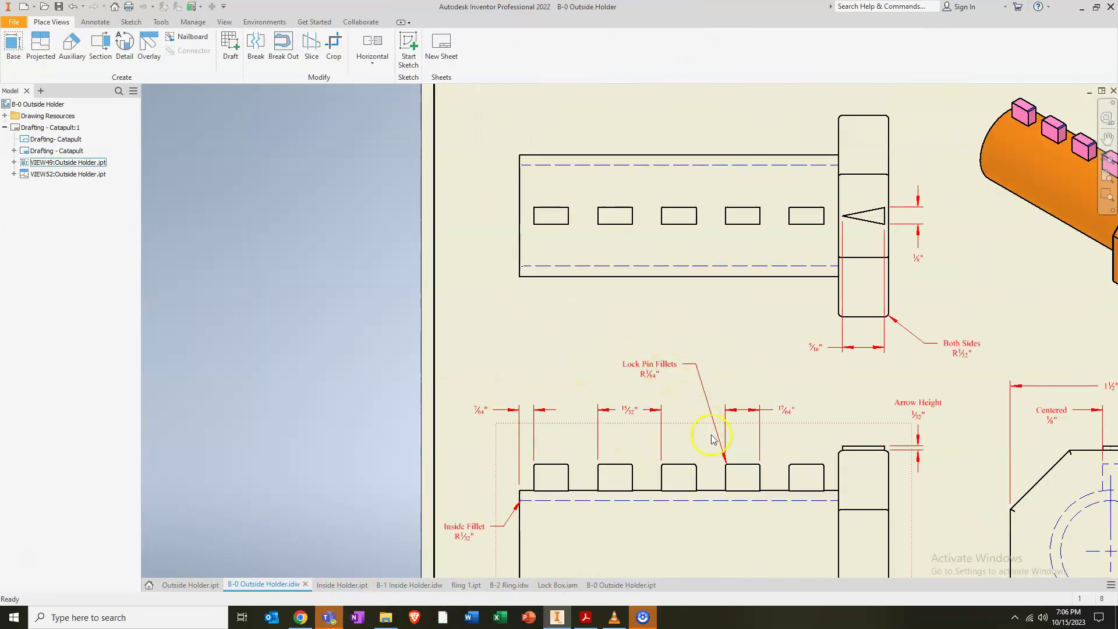
scroll(774, 524, up, 6)
scroll(816, 524, down, 2)
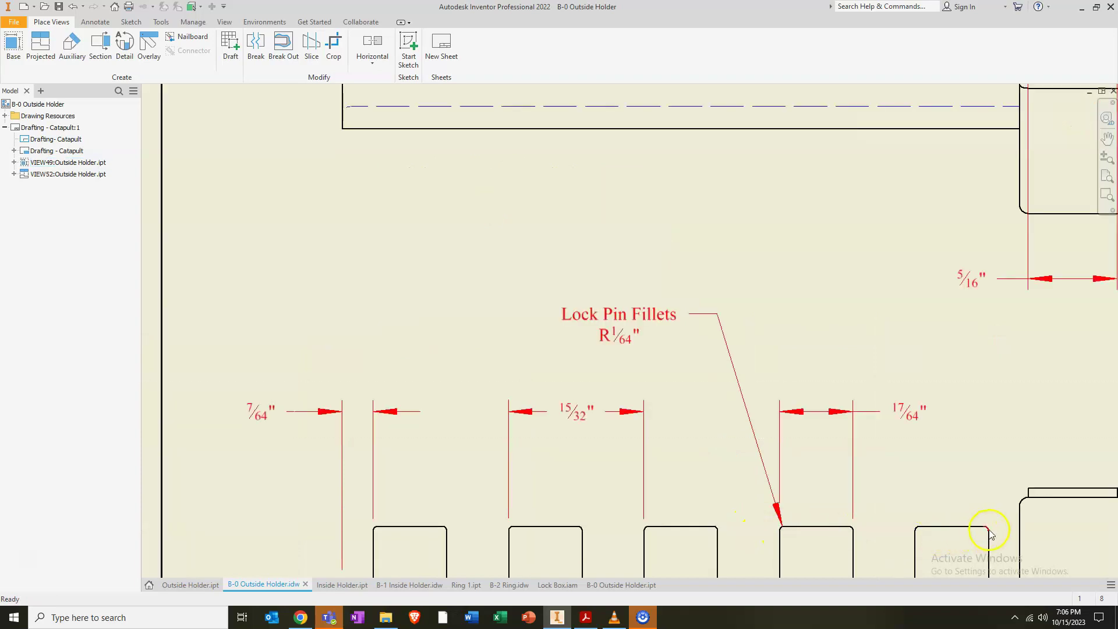
scroll(829, 523, down, 2)
middle_drag(923, 509, 632, 437)
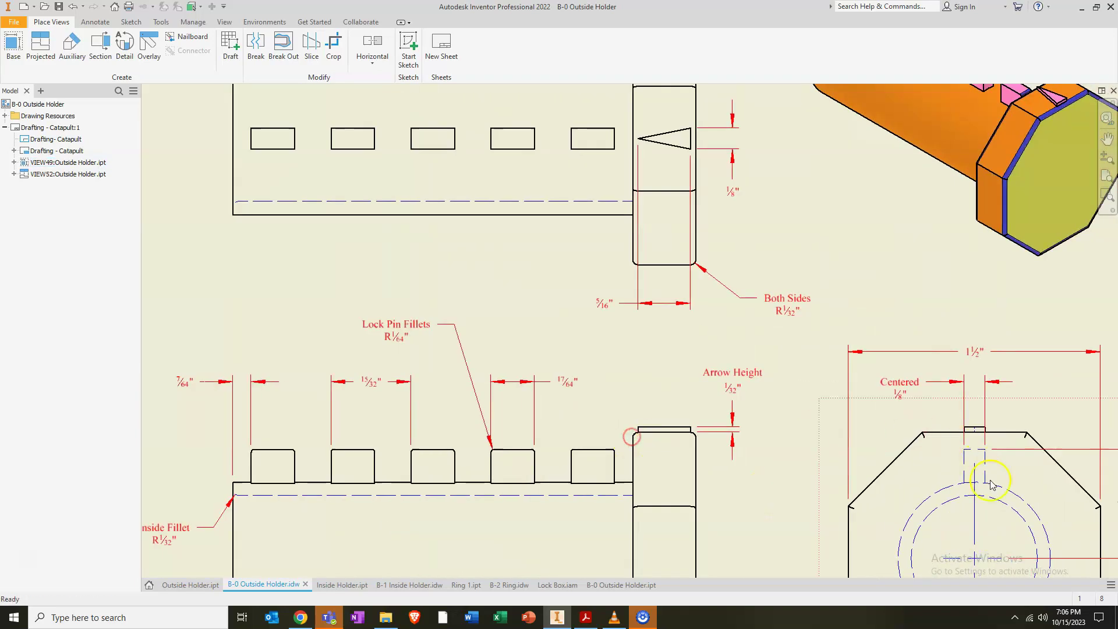
scroll(970, 459, up, 5)
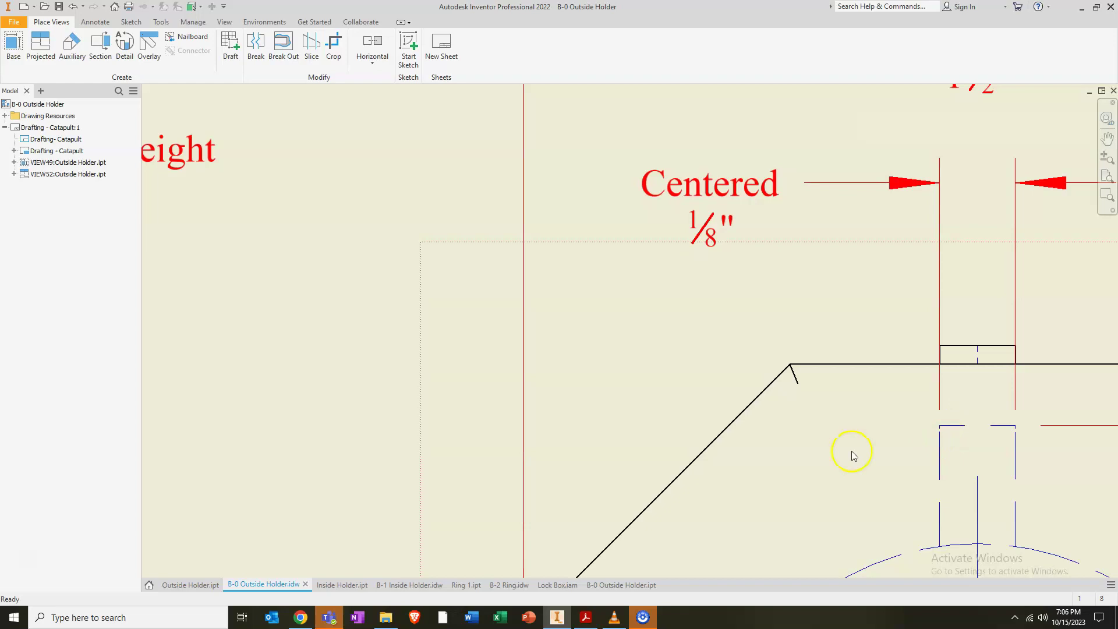
scroll(852, 455, down, 3)
scroll(669, 402, down, 1)
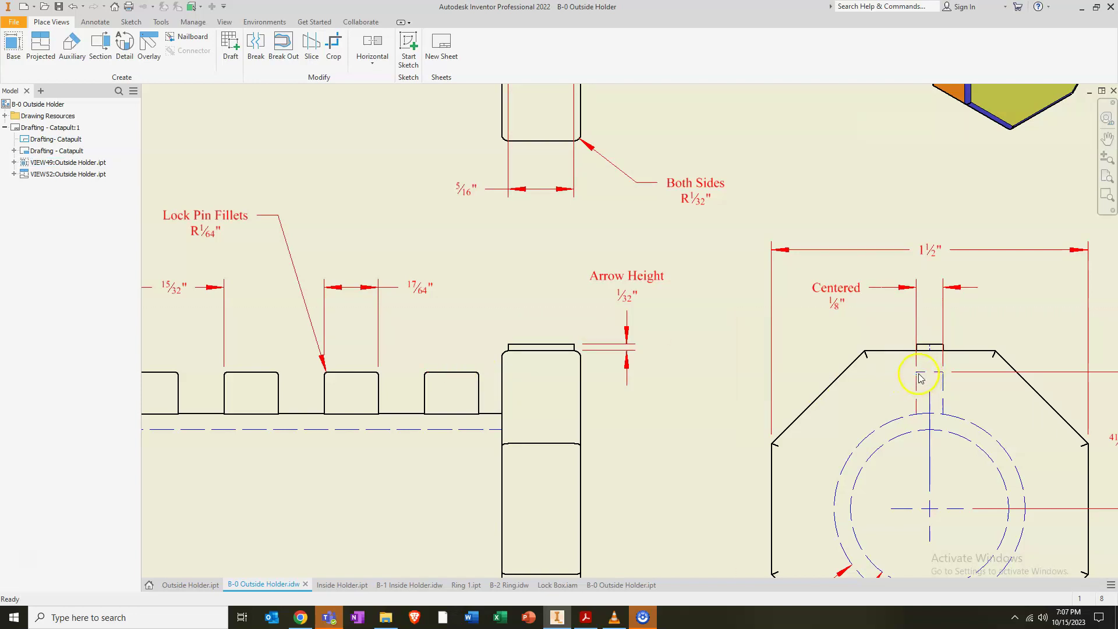
scroll(563, 337, up, 5)
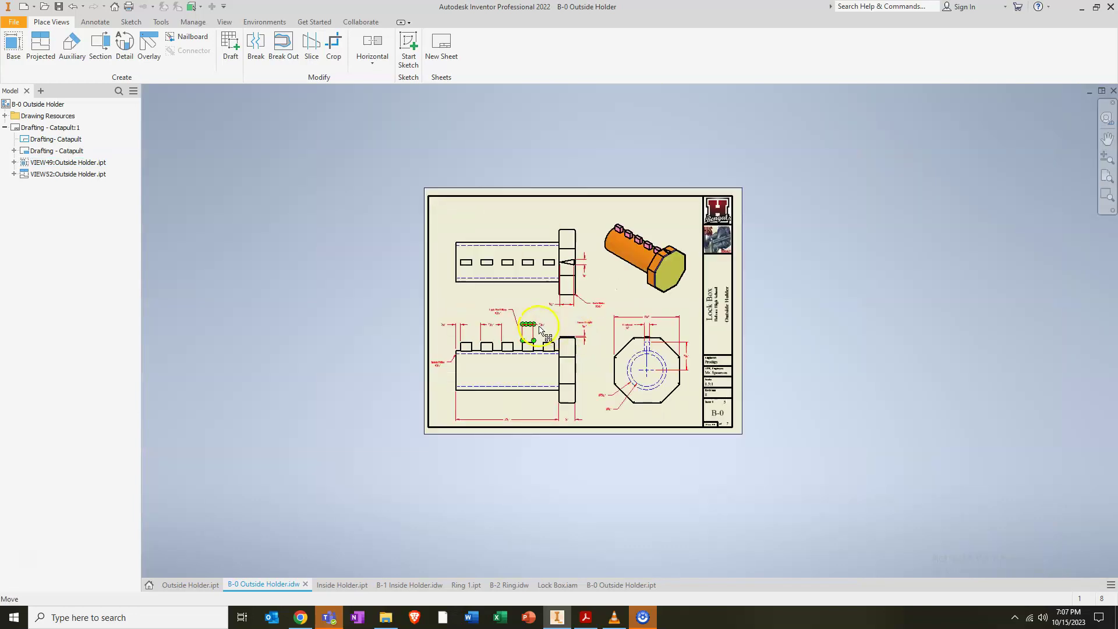
scroll(539, 331, down, 5)
middle_drag(400, 365, 586, 327)
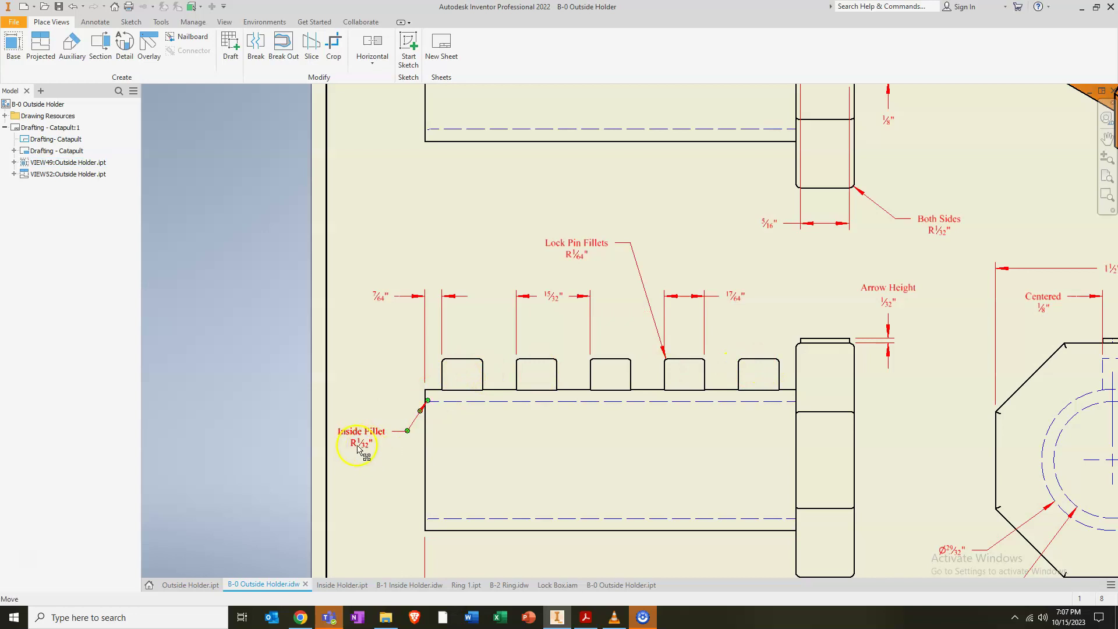
Fillet the two short upper edges of each of the five lock pins on the part with a 1/64 in radius.
click(624, 586)
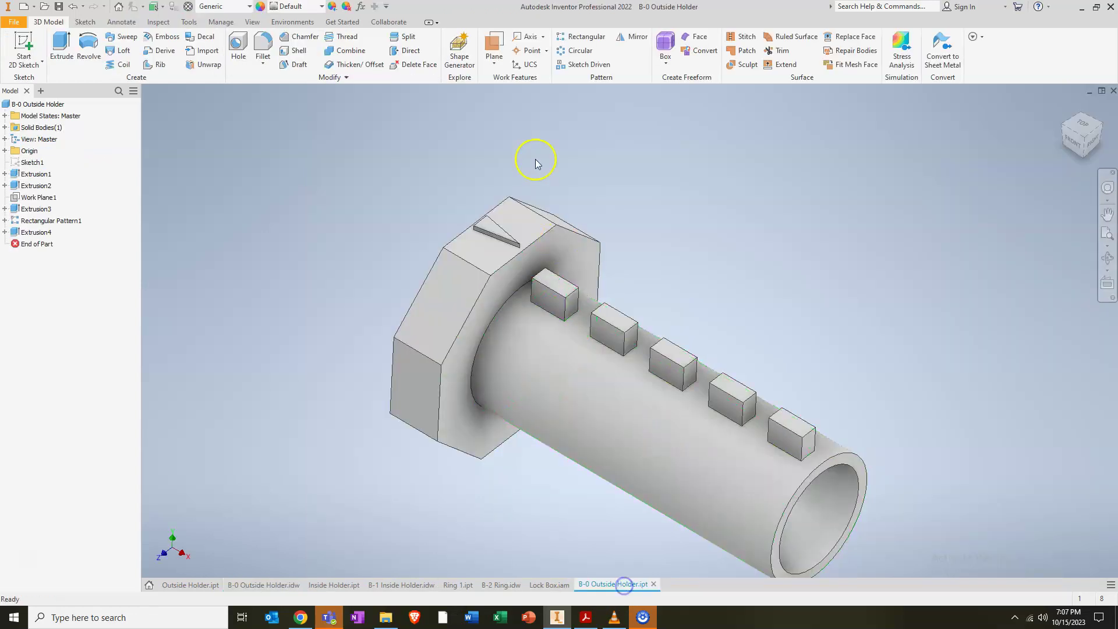
click(260, 42)
click(807, 429)
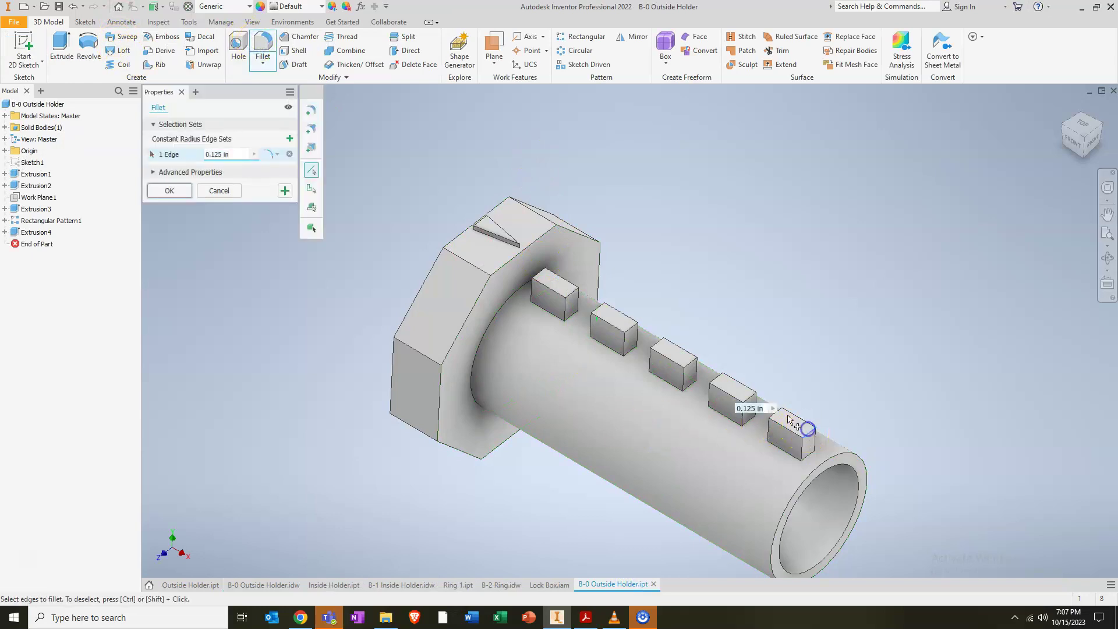
click(780, 415)
click(748, 393)
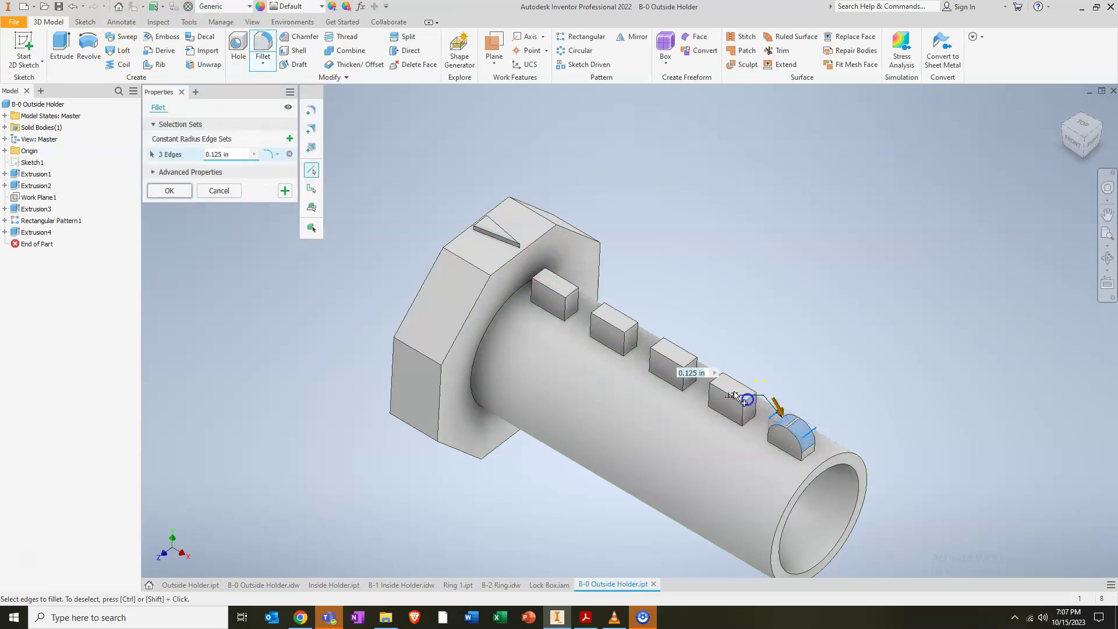
click(720, 382)
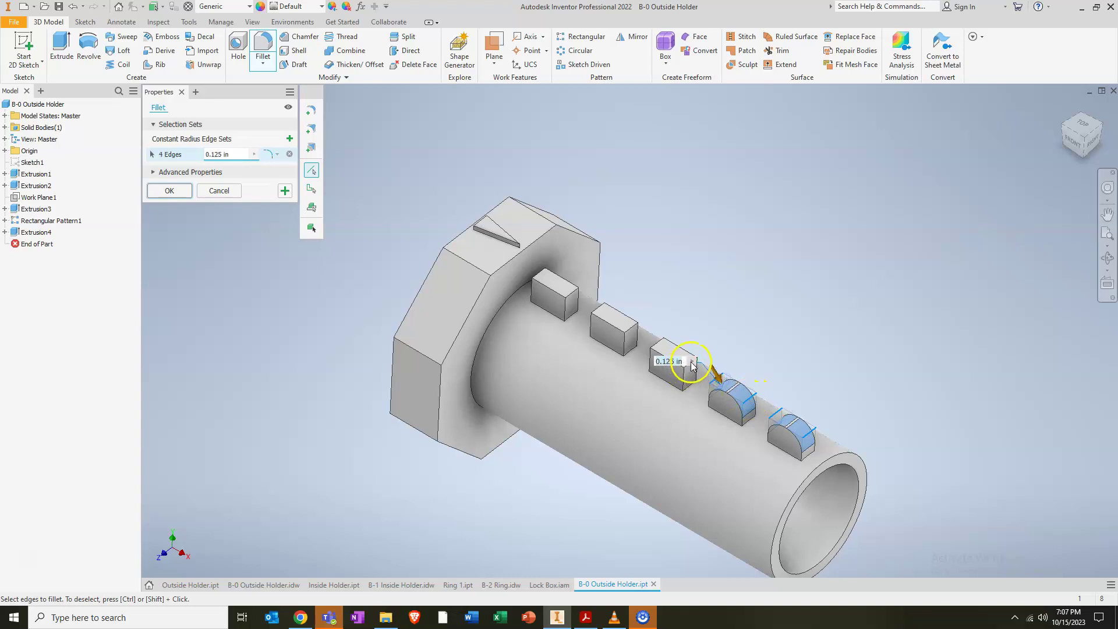
click(539, 273)
click(567, 292)
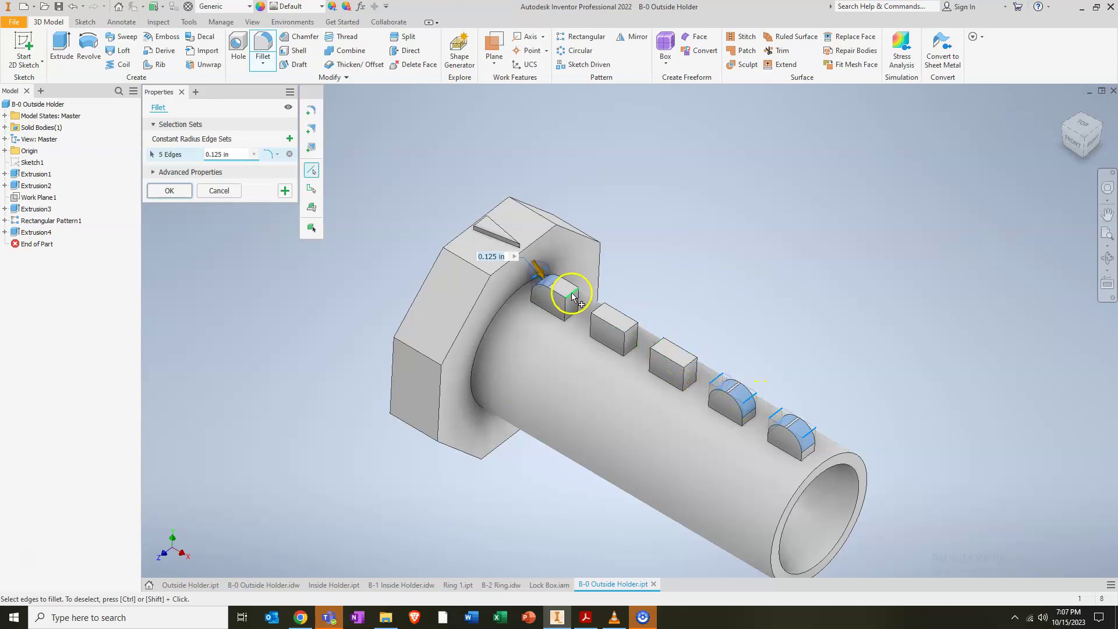
click(602, 321)
click(626, 330)
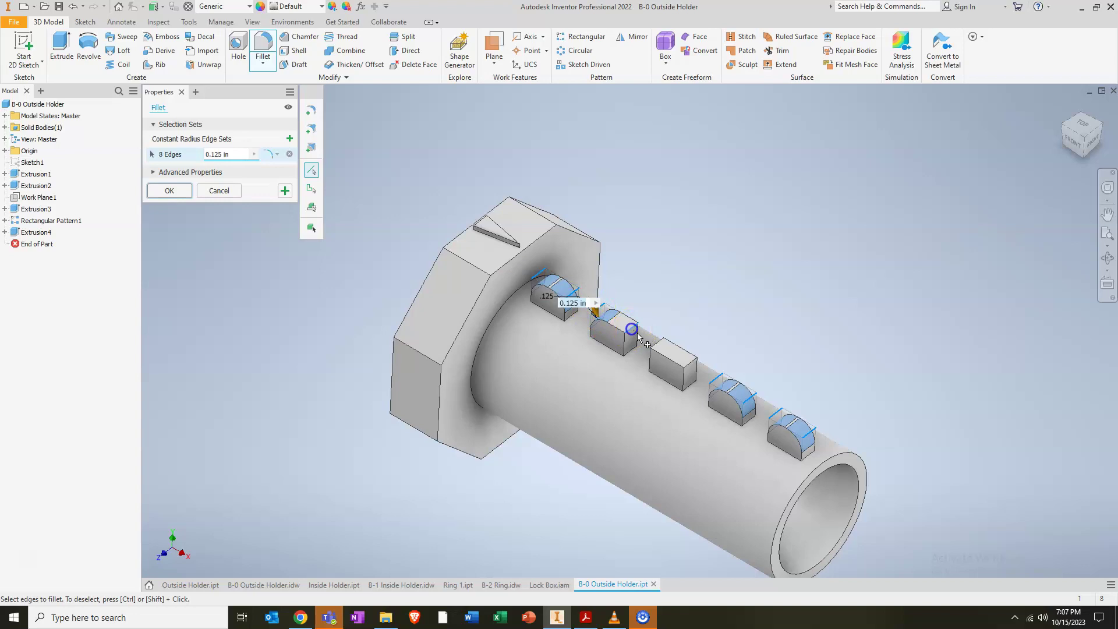
click(657, 348)
click(690, 360)
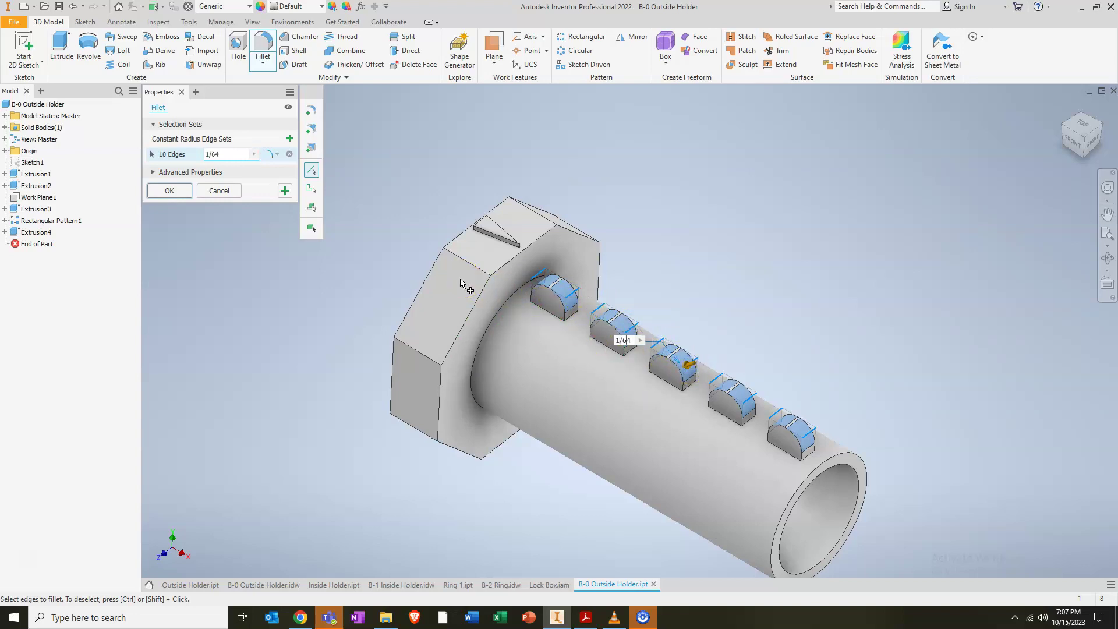
click(467, 257)
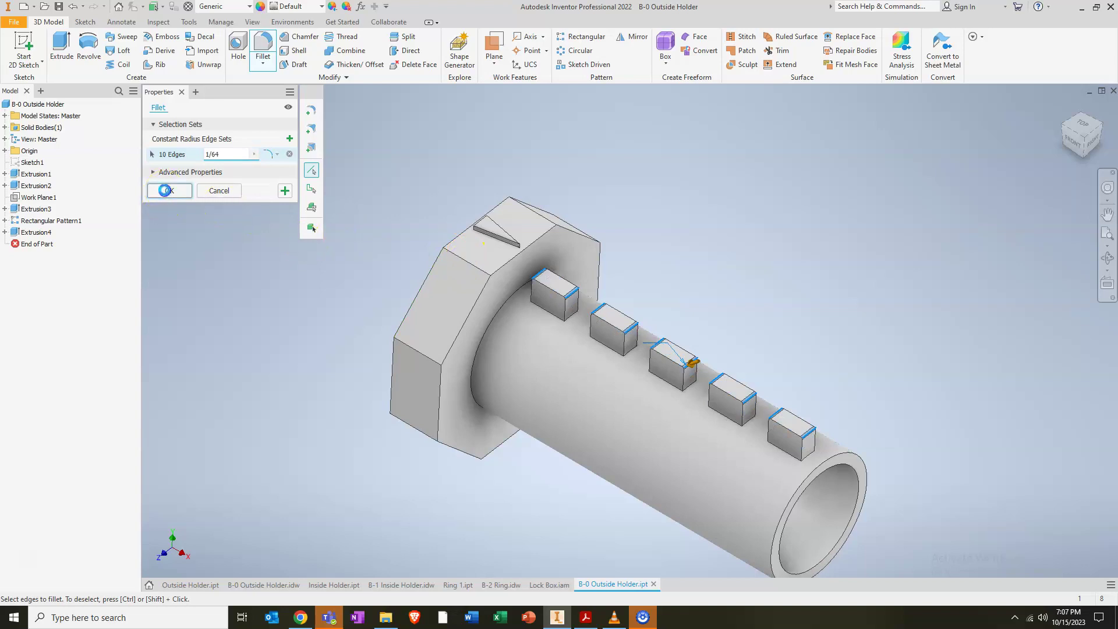
click(166, 191)
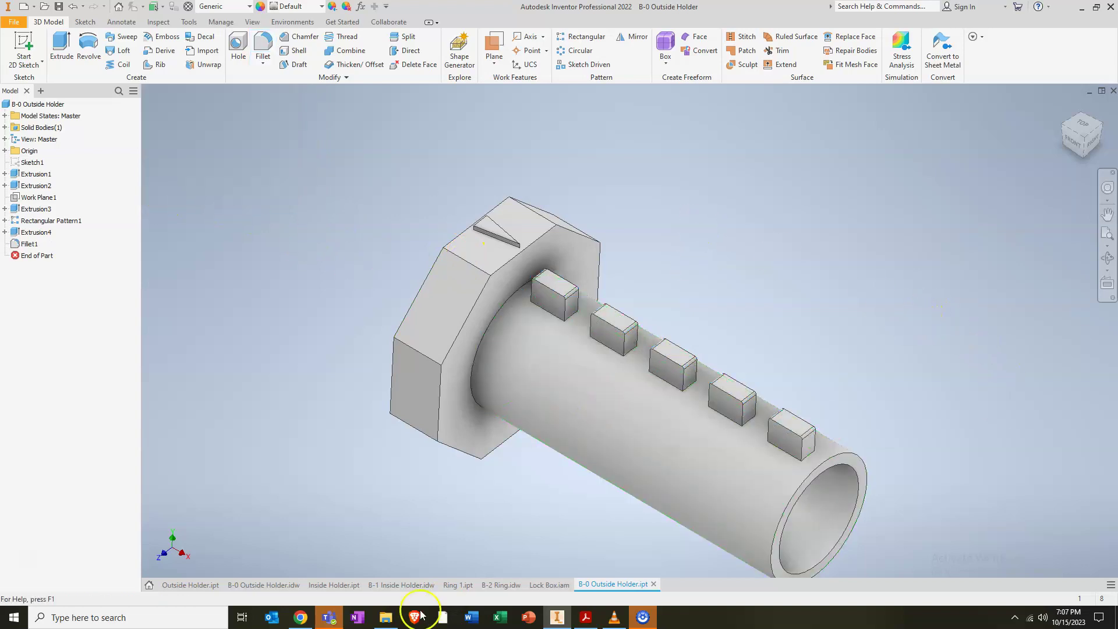
Recheck the fillet callouts in the drawing and set up a 1/32 in fillet on the inner edge of the tube's open end.
click(262, 584)
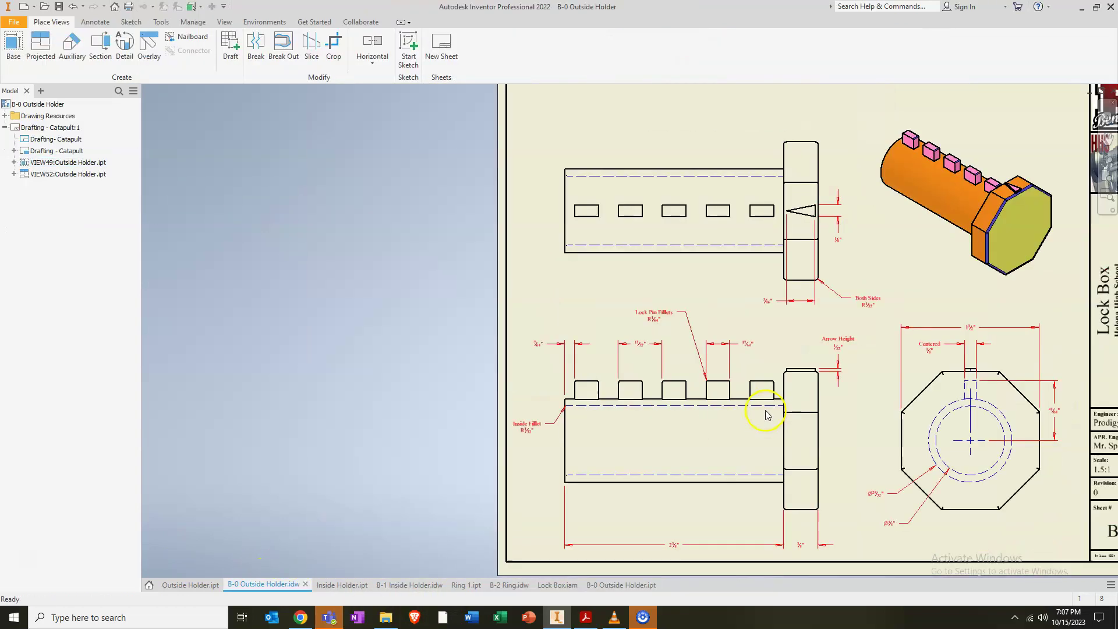
scroll(909, 411, down, 3)
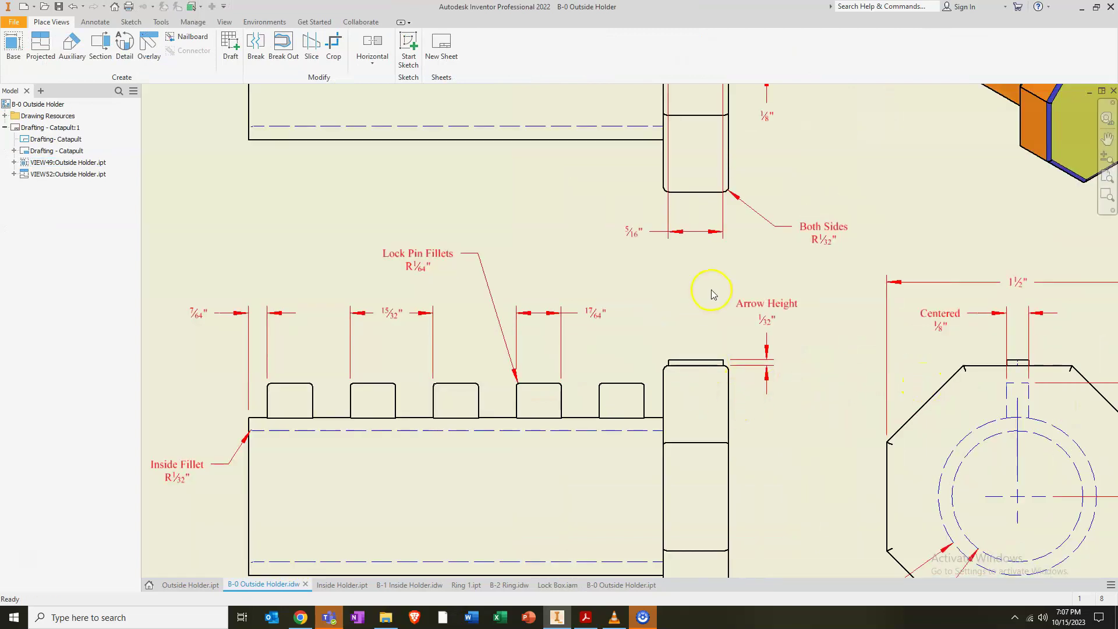
middle_drag(713, 294, 693, 335)
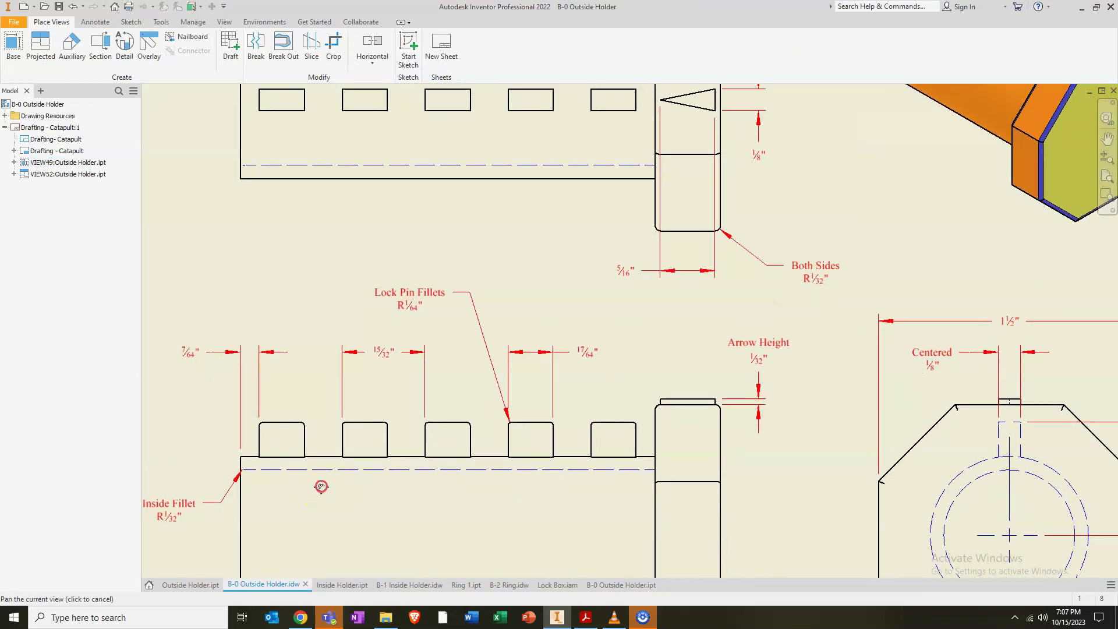
middle_drag(320, 487, 470, 460)
scroll(391, 460, up, 2)
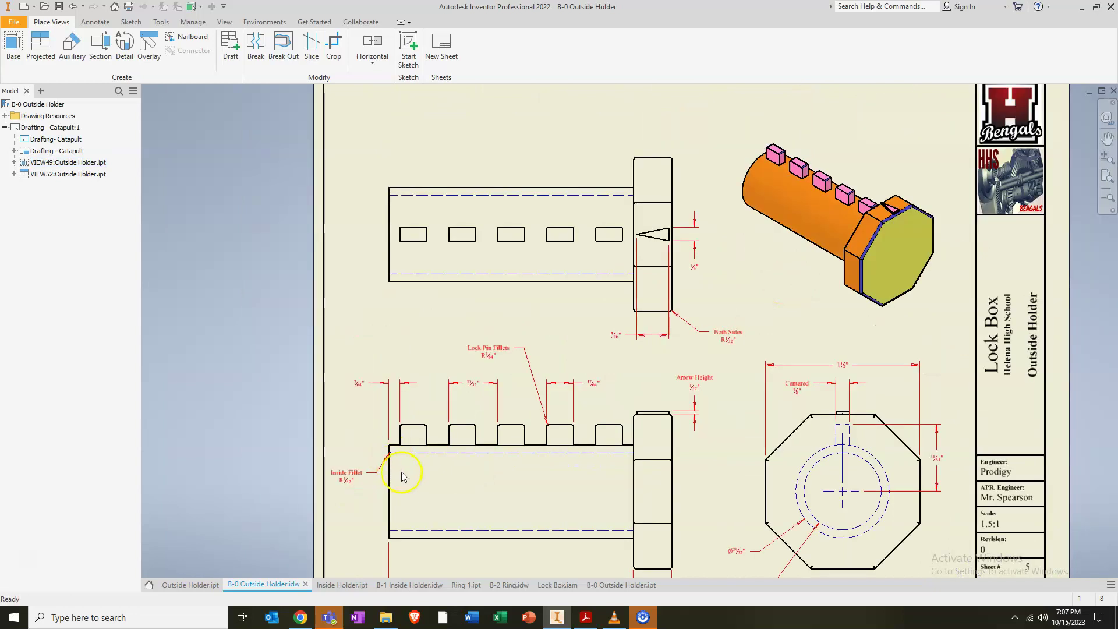
click(616, 583)
click(263, 42)
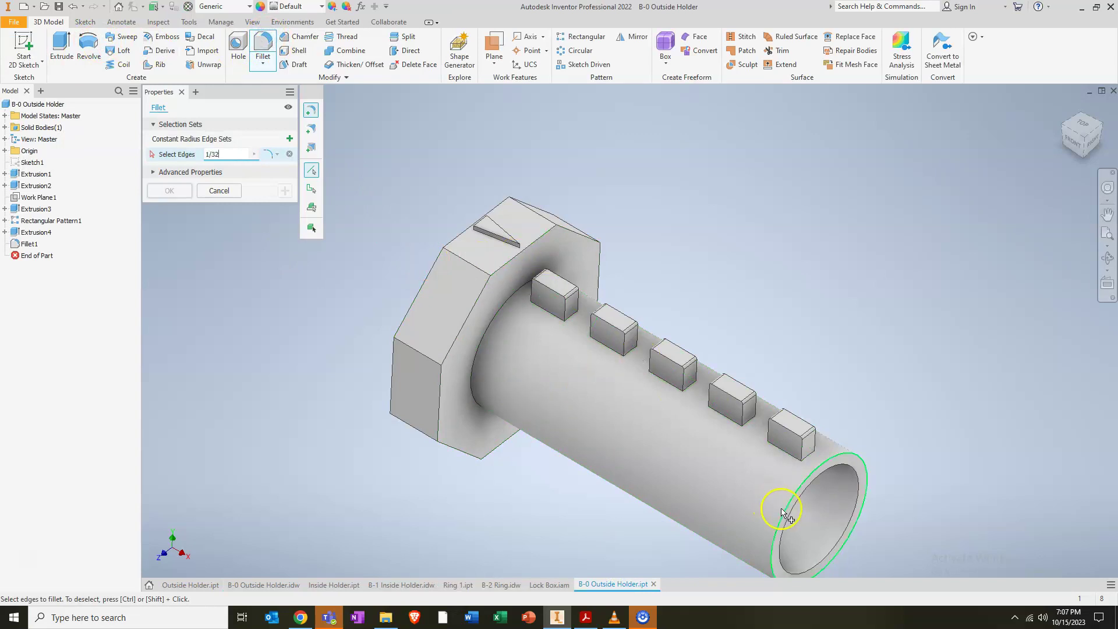
click(795, 494)
Add the tube-side outer edges of the octagonal head to the 1/32 in fillet selection.
click(513, 266)
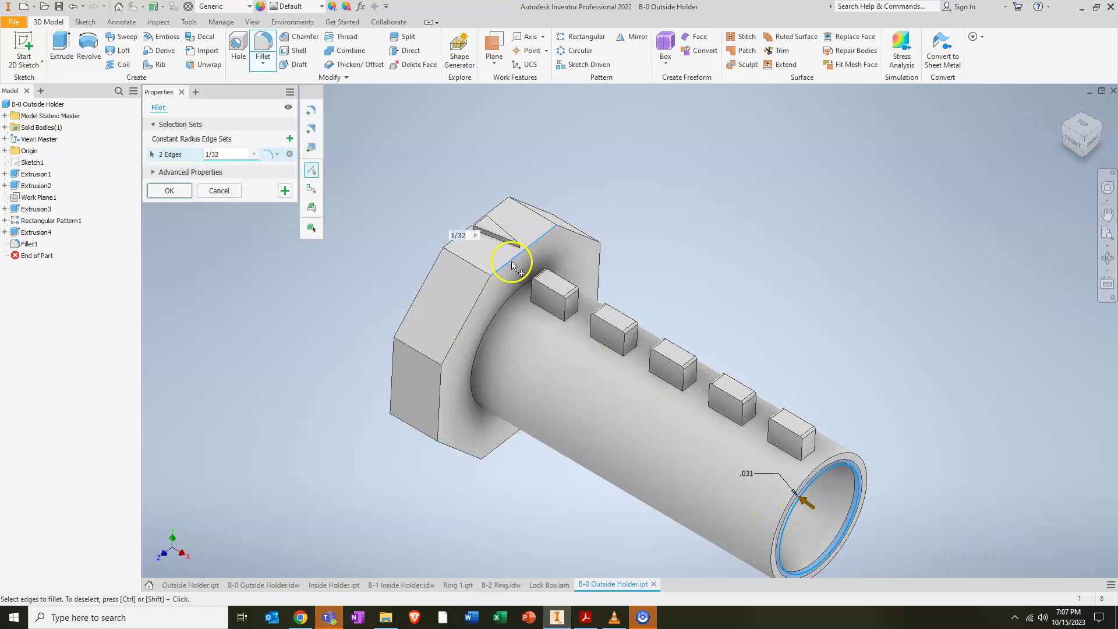
click(454, 256)
click(441, 395)
click(452, 451)
click(500, 446)
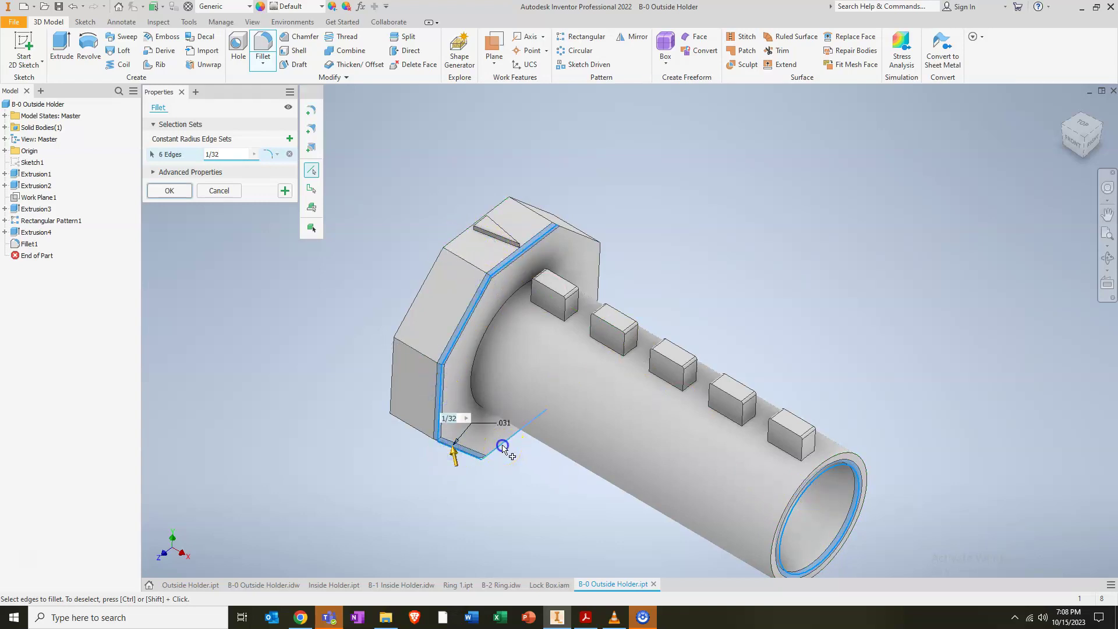
click(573, 235)
click(599, 275)
shift+middle_drag(653, 322, 518, 290)
click(684, 400)
Add the outer edges of the head's far face to the selection and create the 1/32 in fillet.
shift+middle_drag(724, 394, 624, 399)
click(635, 370)
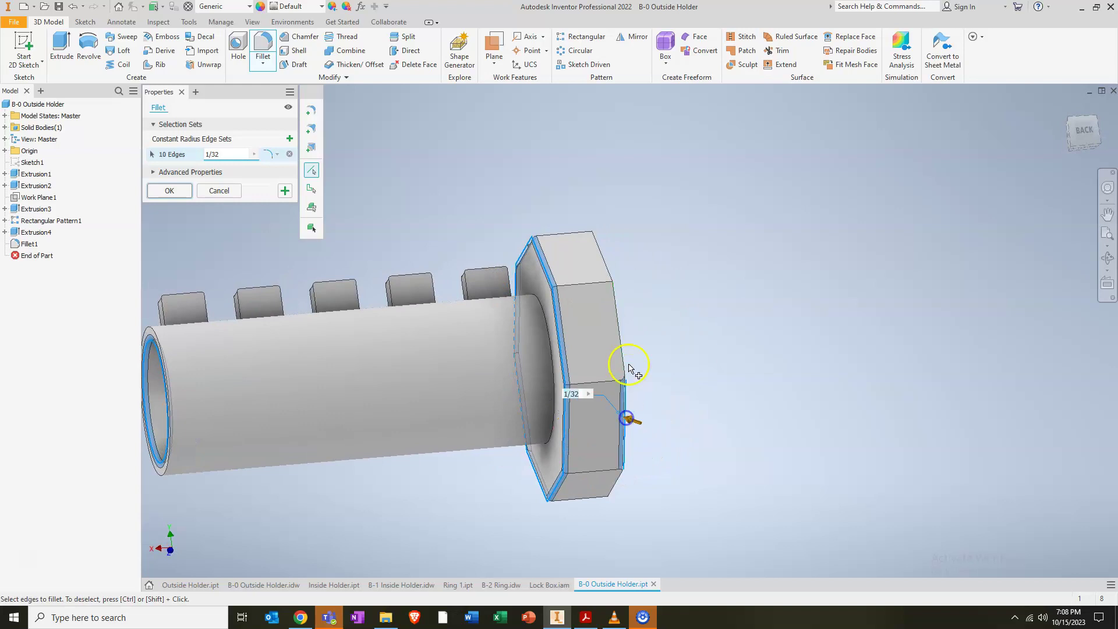
click(604, 256)
click(624, 462)
click(613, 470)
shift+middle_drag(614, 470, 637, 472)
click(638, 460)
click(668, 355)
click(645, 300)
click(564, 242)
shift+middle_drag(492, 185, 767, 234)
click(170, 192)
Compare the part's front view with the orientation shown in the B-0 Outside Holder drawing.
shift+middle_drag(369, 270, 251, 397)
middle_click(296, 243)
middle_click(296, 243)
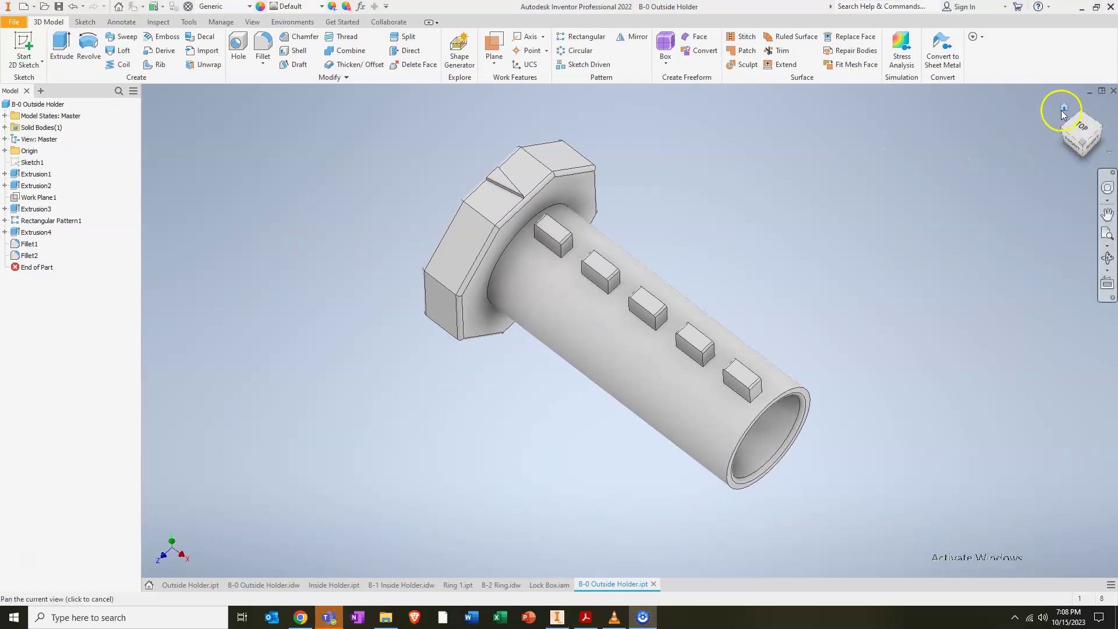
click(1064, 108)
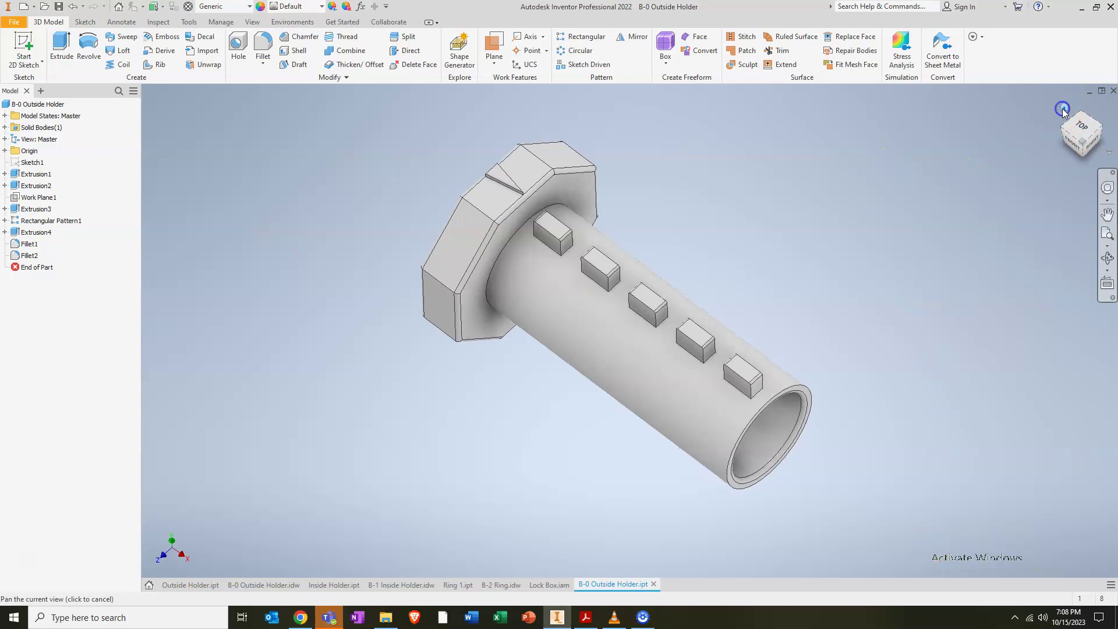
click(1071, 141)
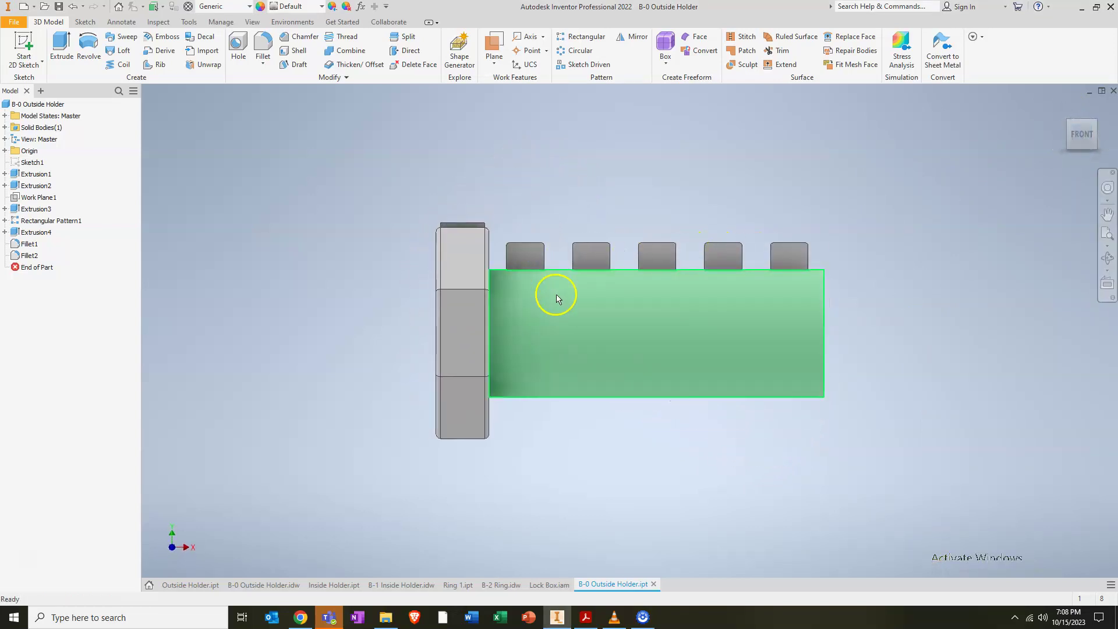
click(247, 584)
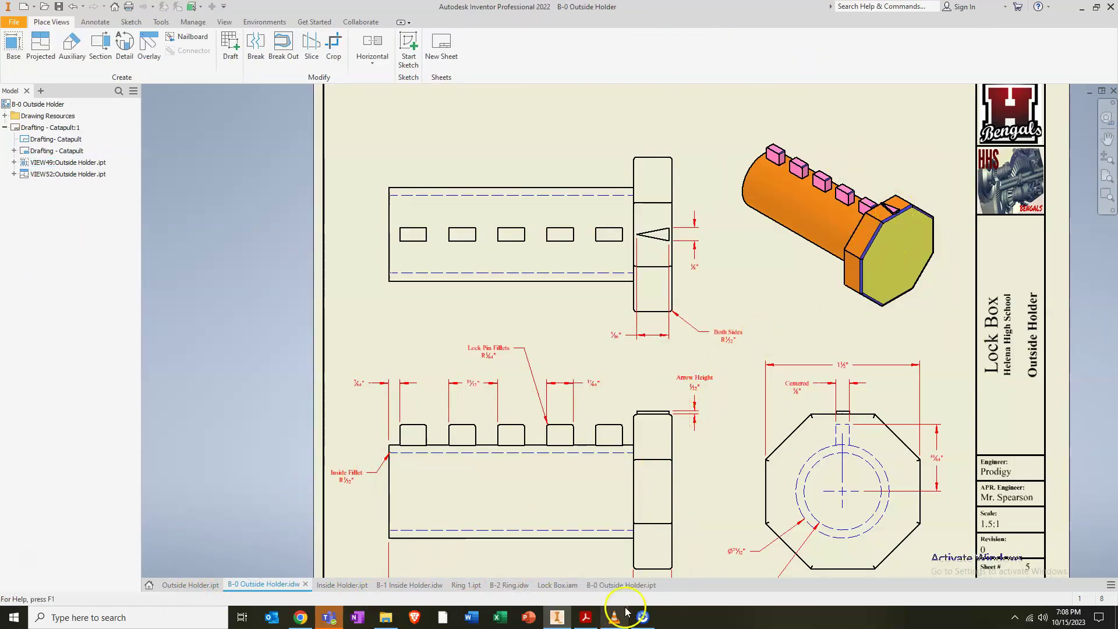
click(618, 585)
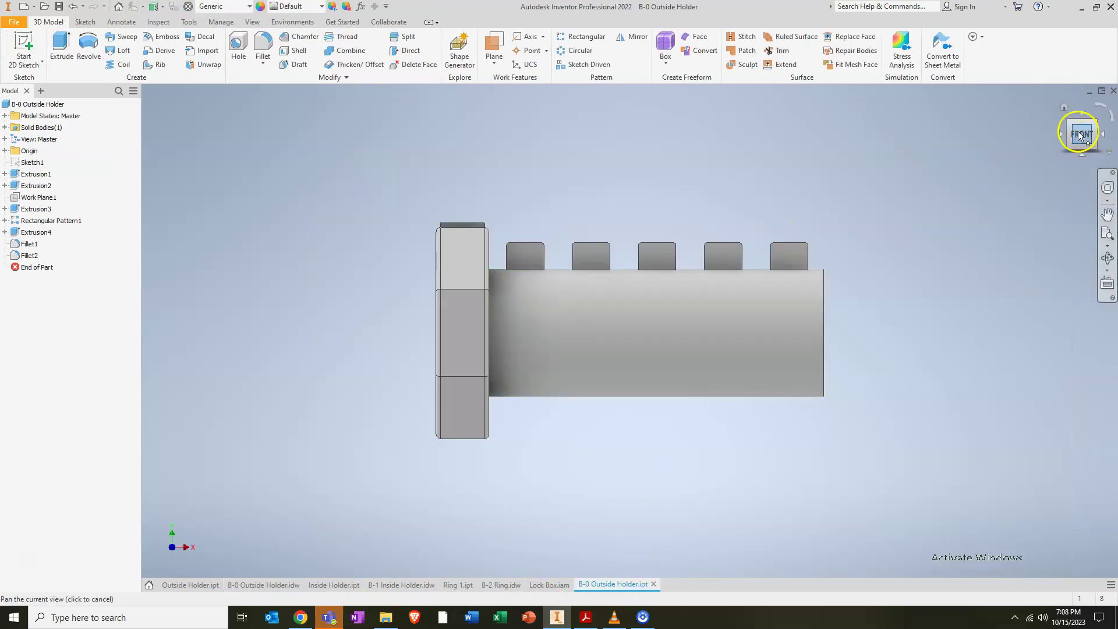
Redefine the part's Front view as the side view with the octagonal head at the right end of the tube.
click(1104, 136)
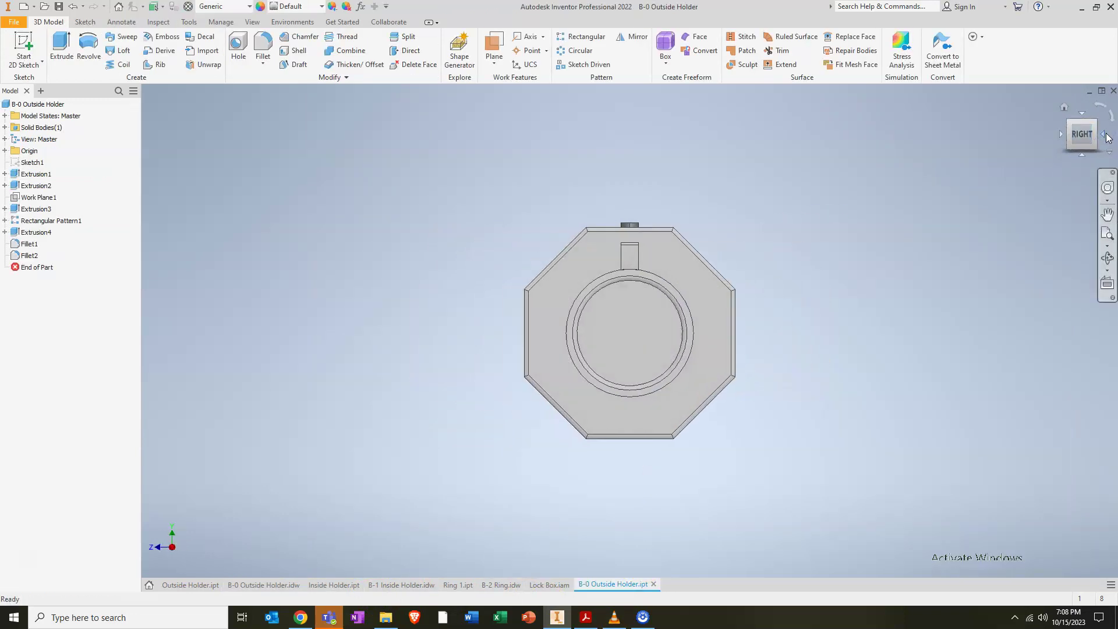
click(1104, 136)
click(1081, 140)
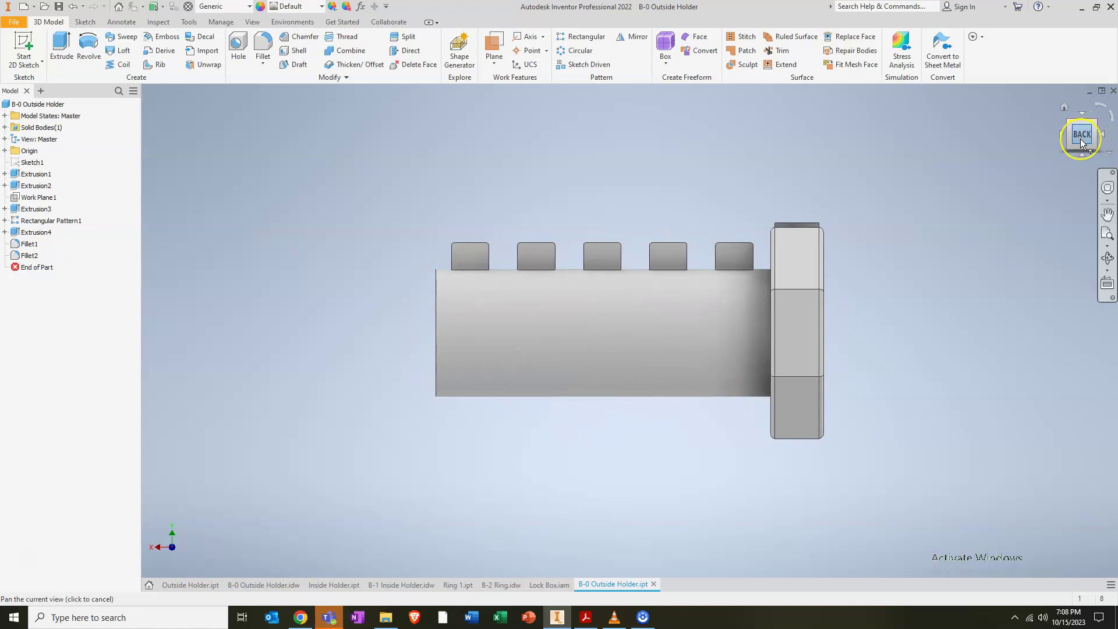
right_click(1081, 138)
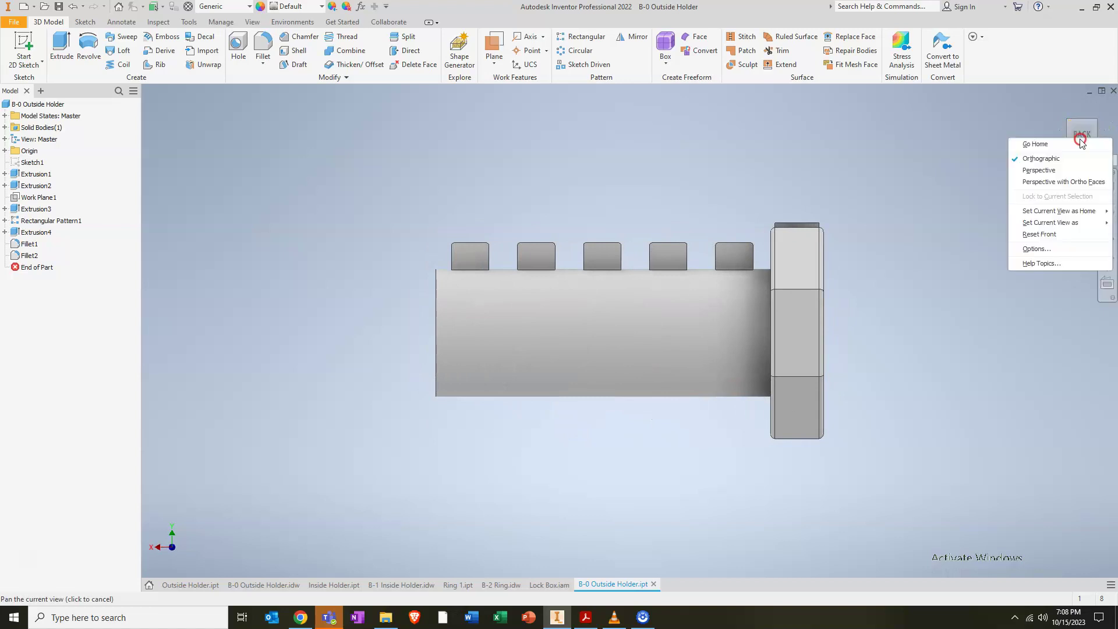
click(1049, 226)
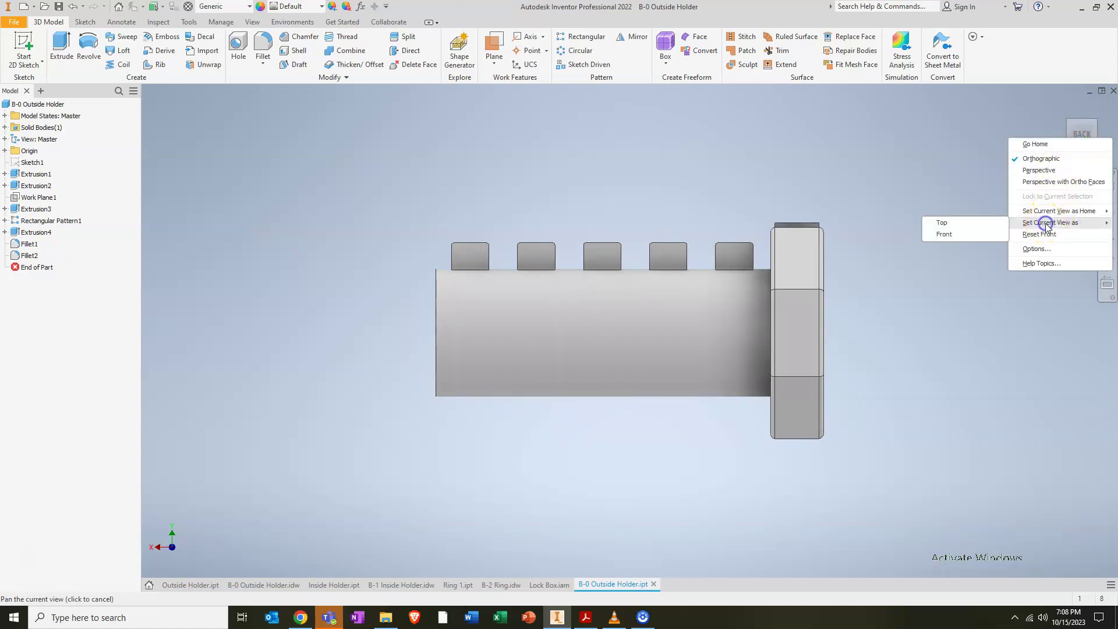
click(961, 235)
Set the isometric view with the octagonal head facing forward as the Home view, using Fit to View.
click(1095, 124)
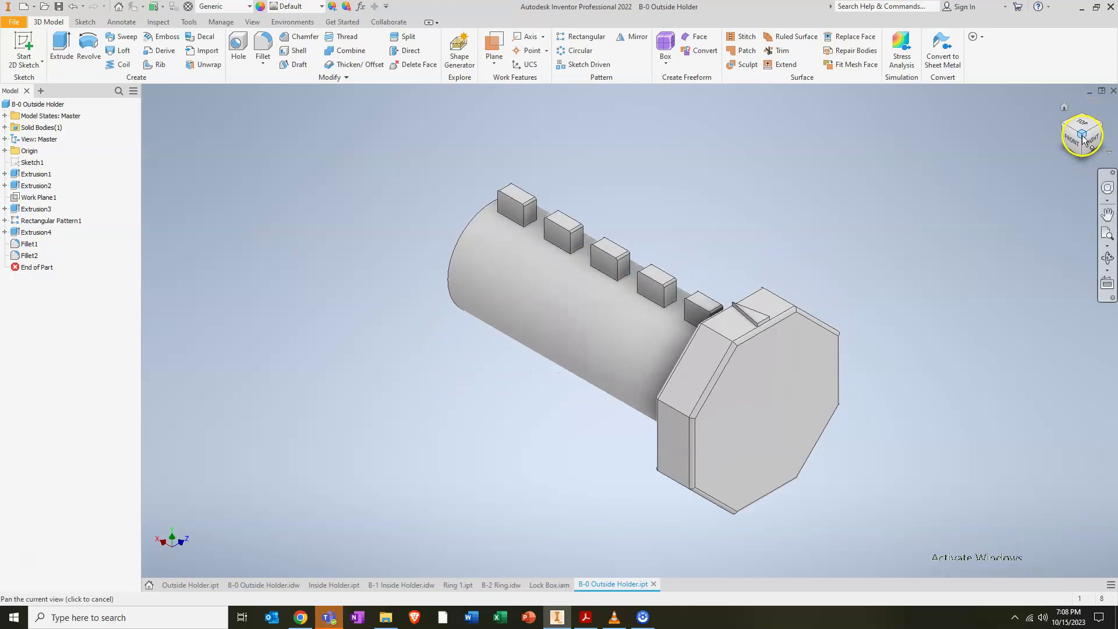
click(1065, 108)
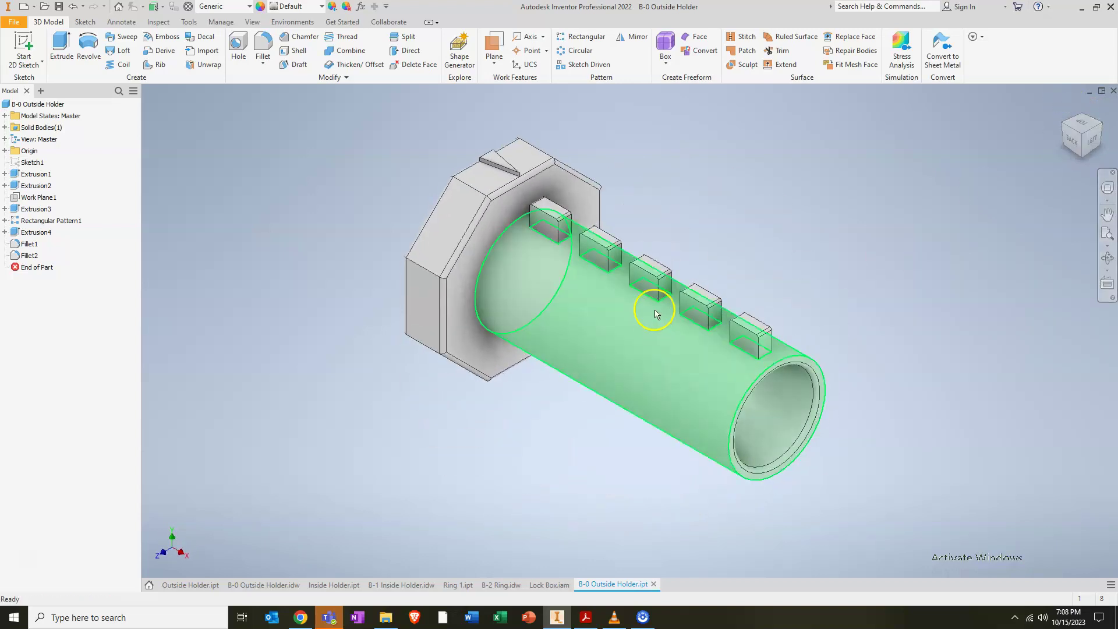
click(1075, 148)
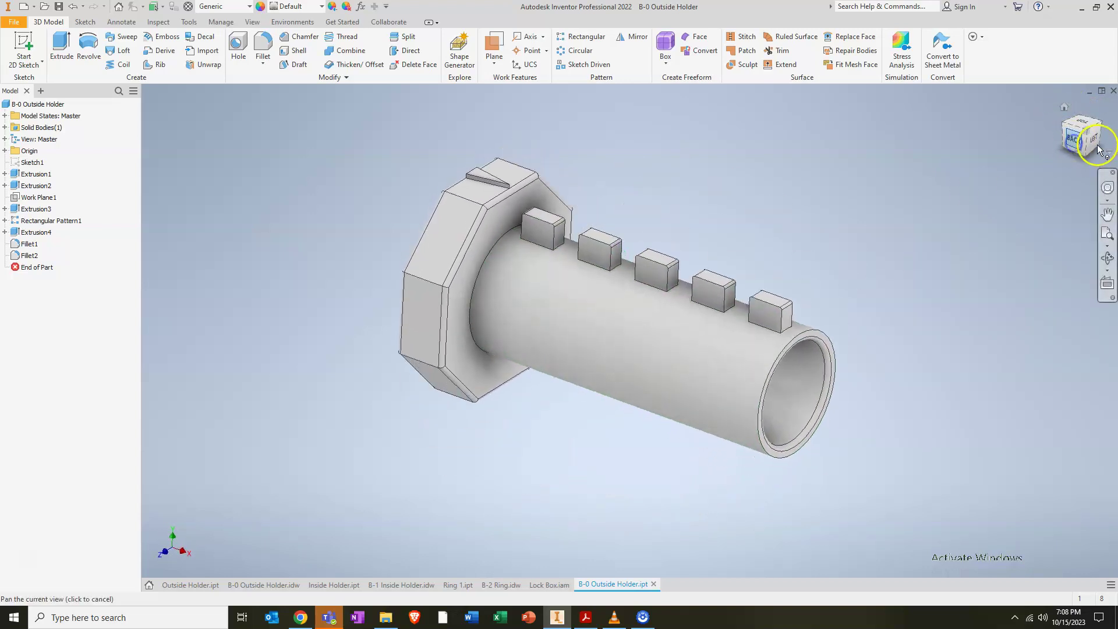
click(1061, 133)
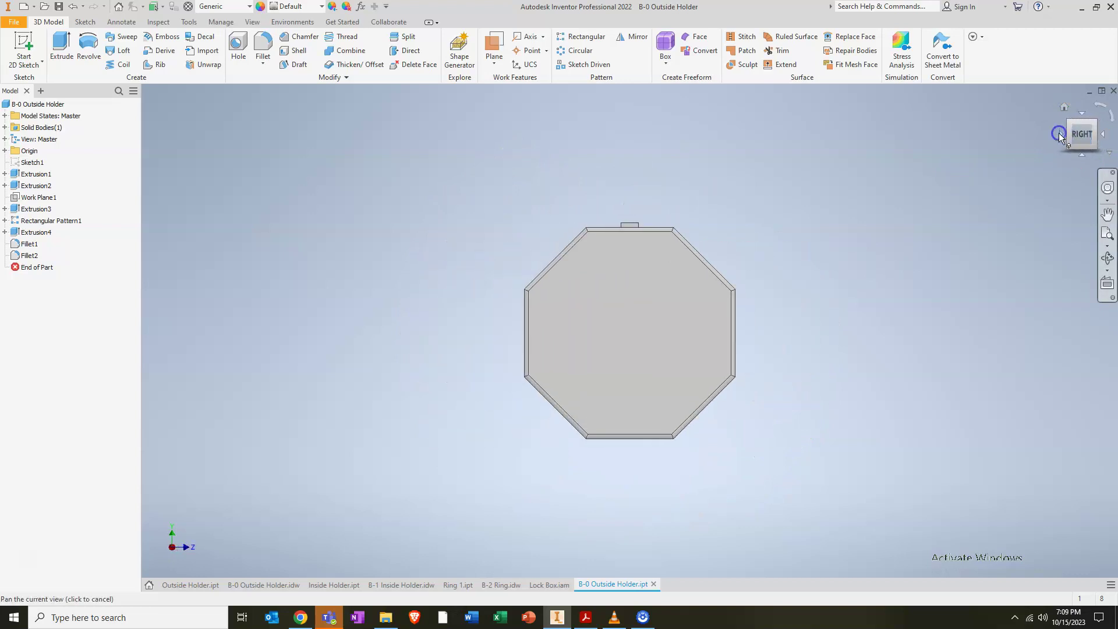
click(1058, 135)
click(1094, 123)
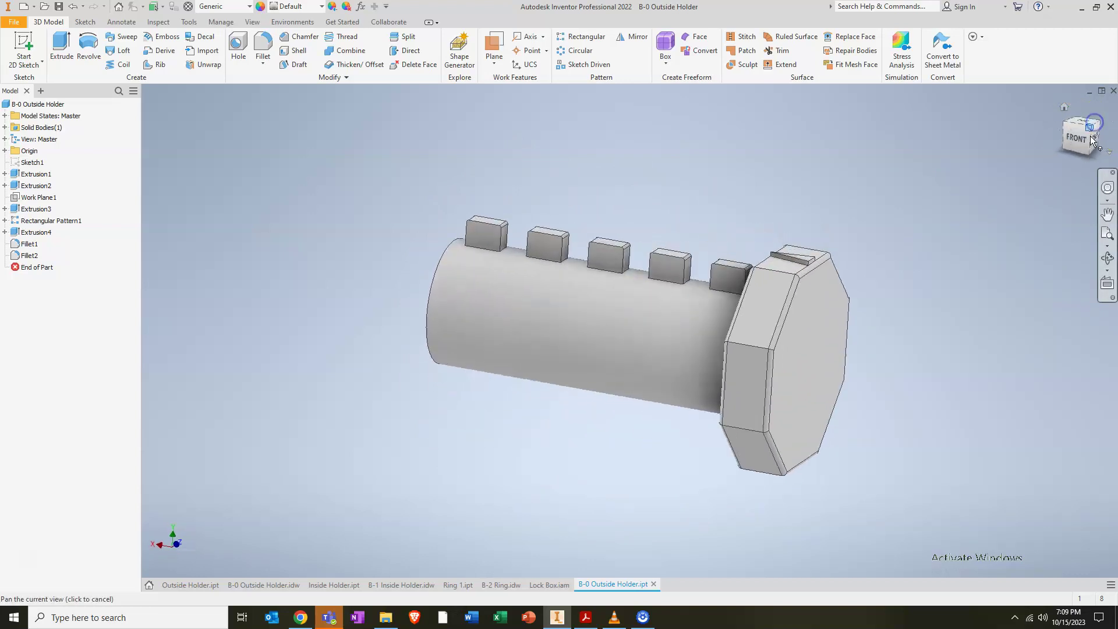
right_click(1082, 135)
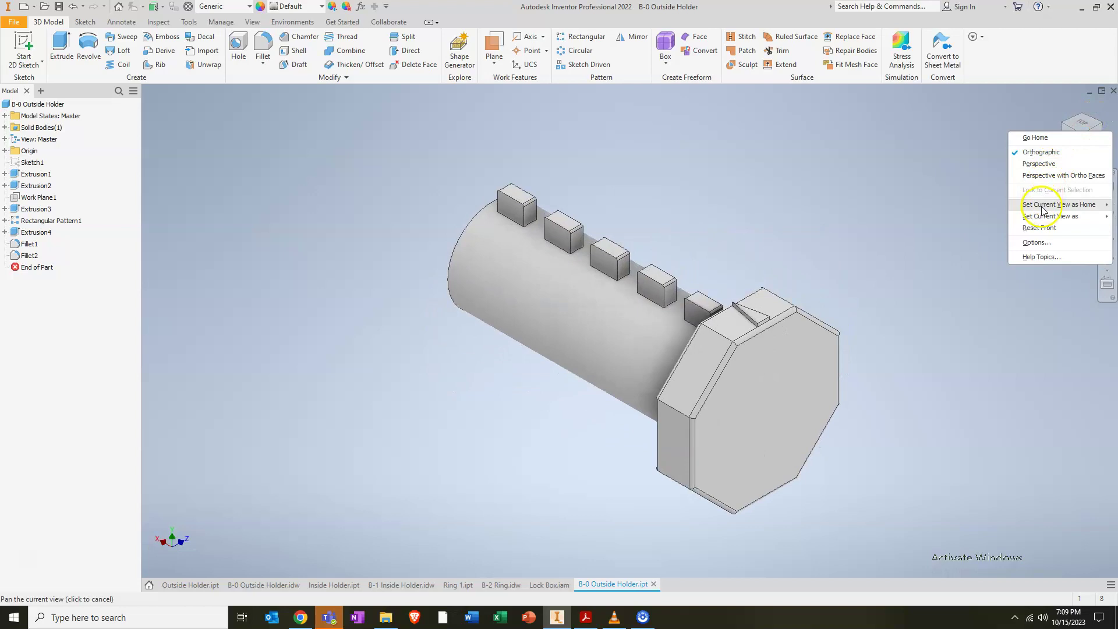
mouse_move(1043, 209)
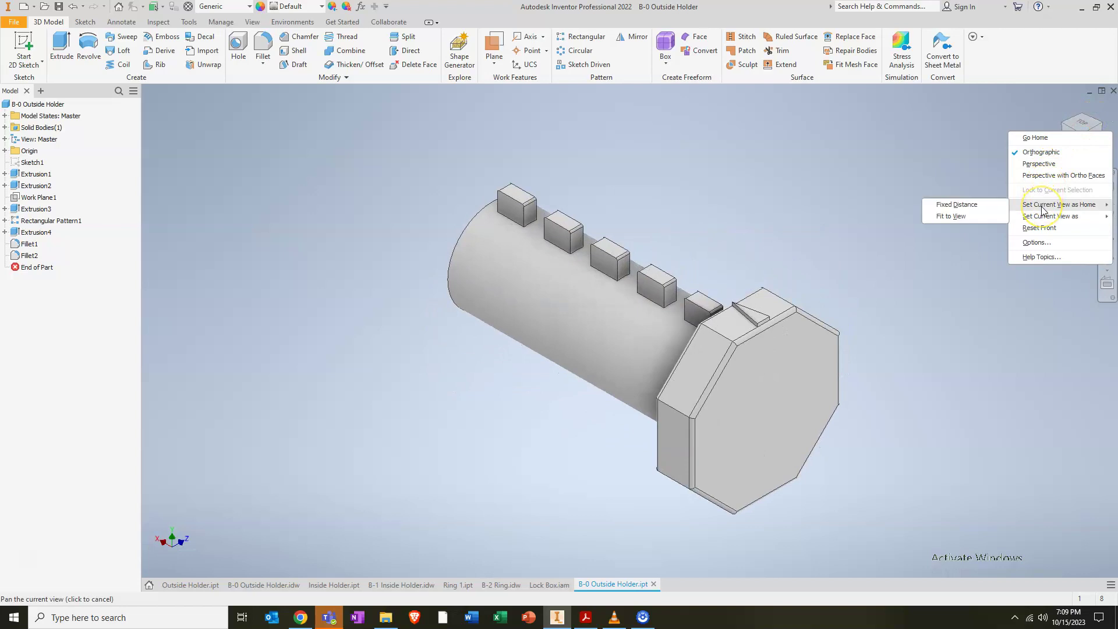
click(961, 216)
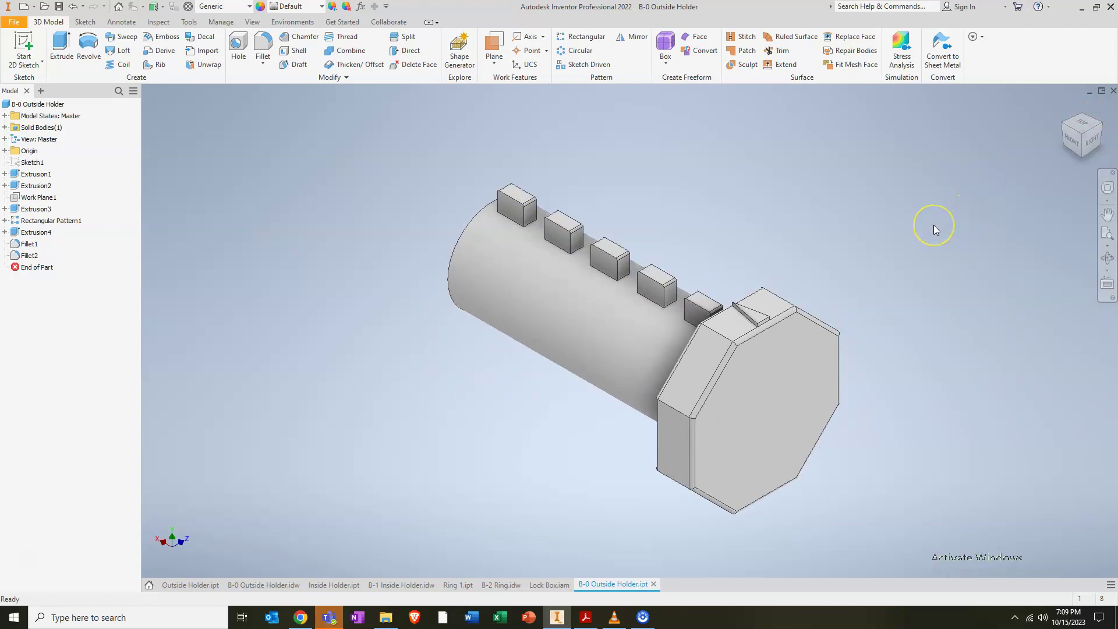
Apply the Orange appearance to the whole part.
shift+middle_drag(609, 349, 748, 336)
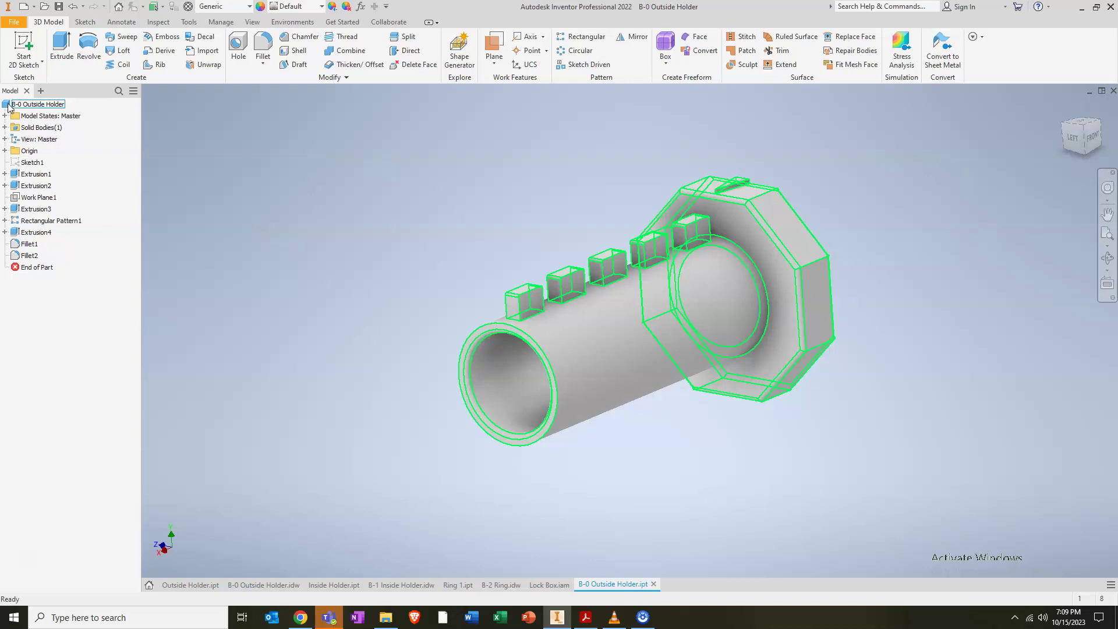
click(24, 258)
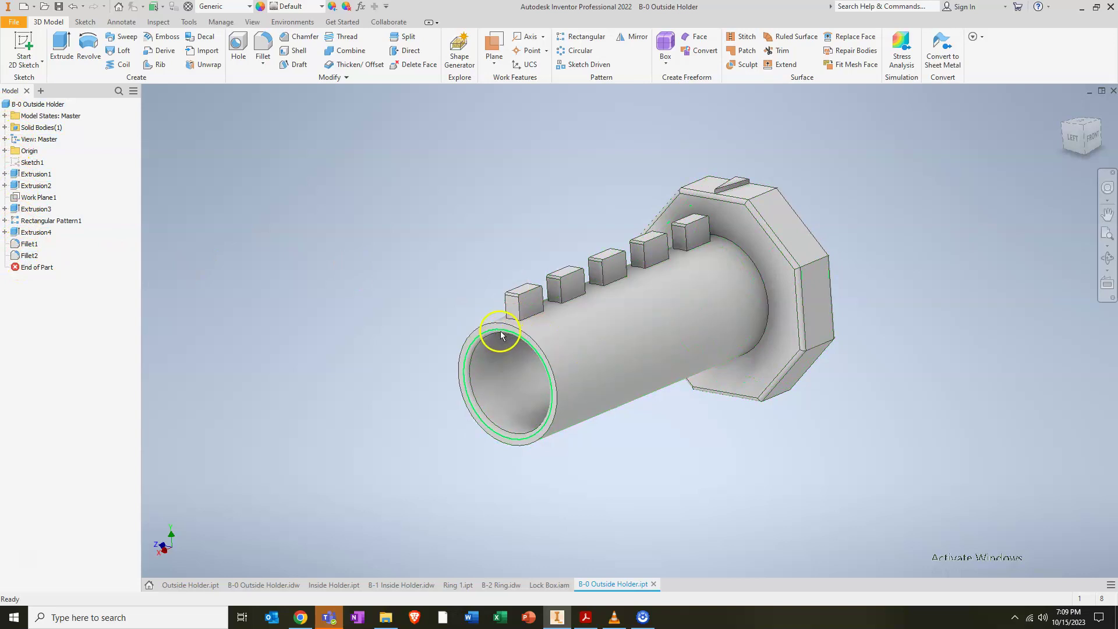
click(36, 269)
click(7, 105)
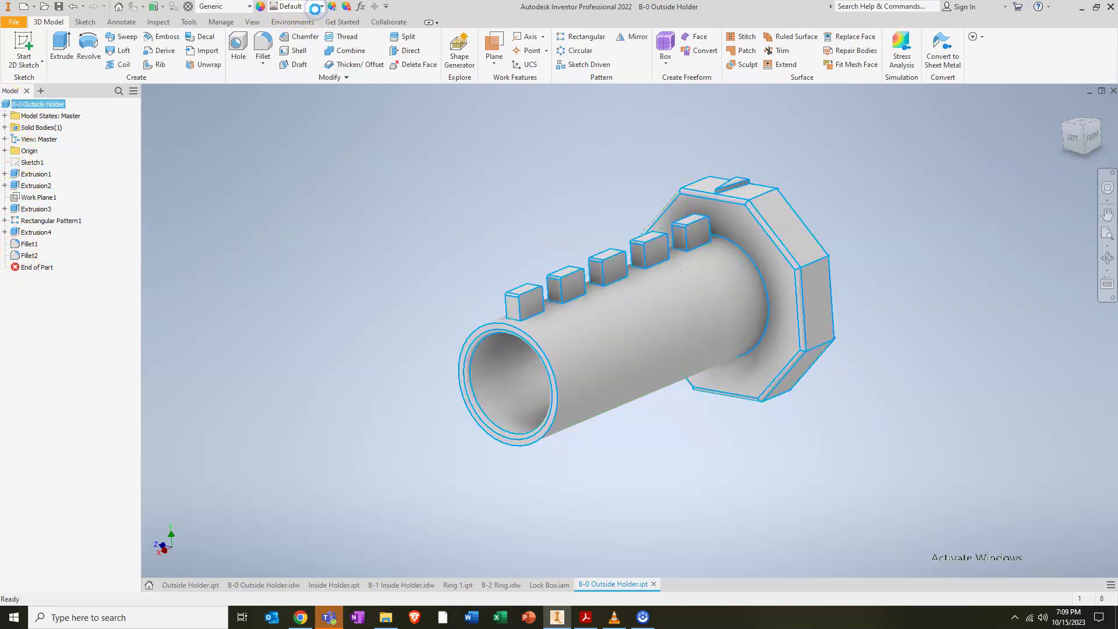
click(320, 7)
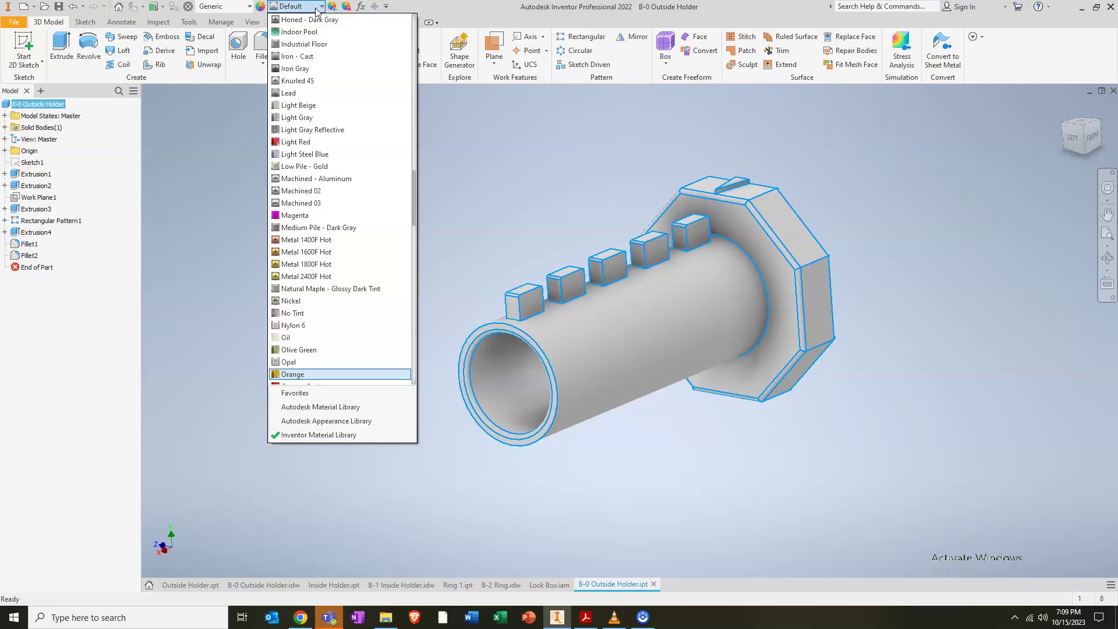
key(Return)
click(369, 122)
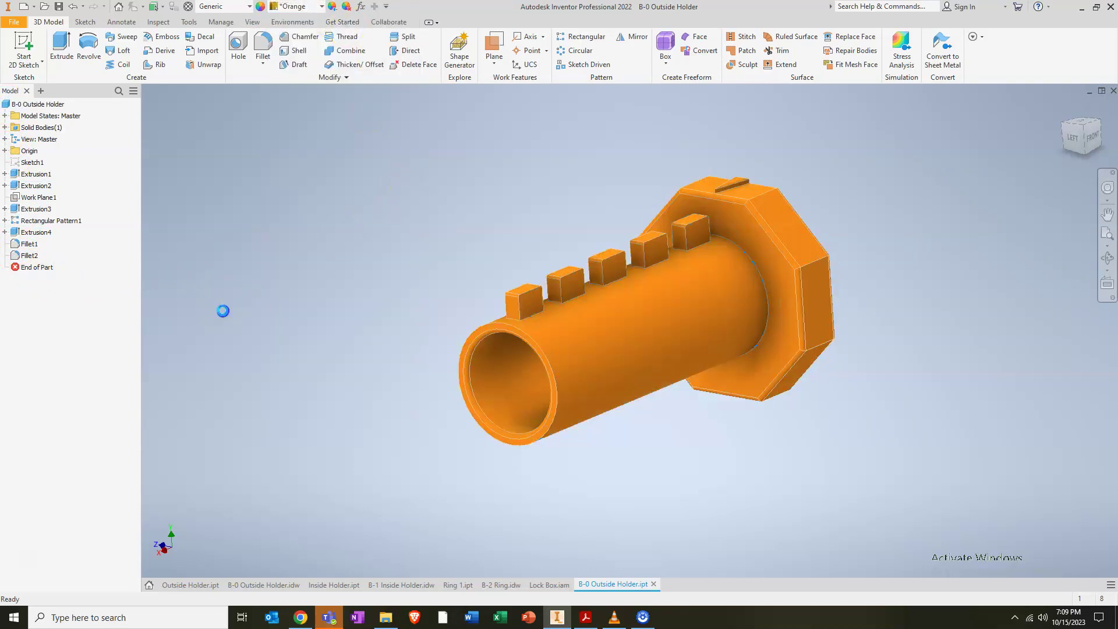
Apply the Red appearance to the inner face of the tube.
click(17, 175)
click(521, 383)
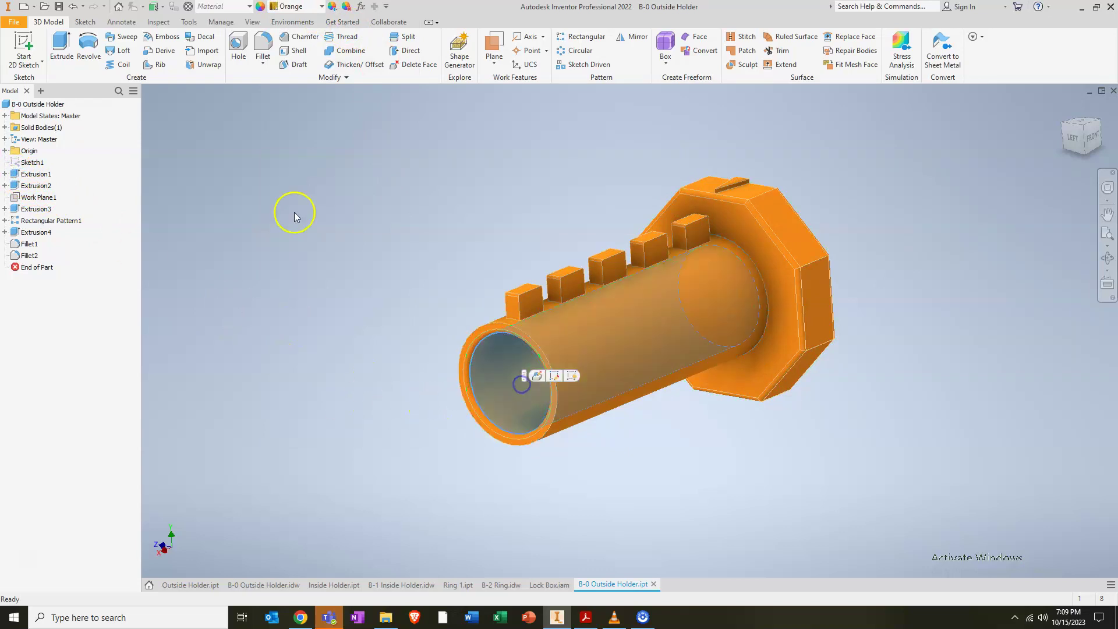
click(298, 10)
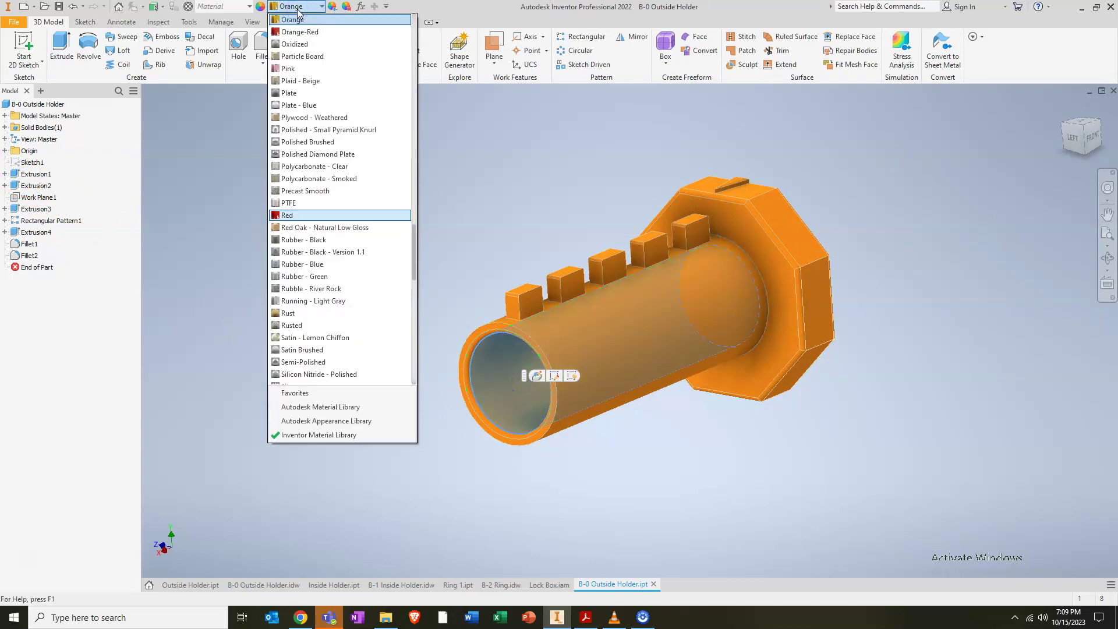
click(291, 215)
mouse_move(383, 315)
shift+middle_down()
mouse_move(494, 309)
mouse_move(384, 314)
shift+middle_up()
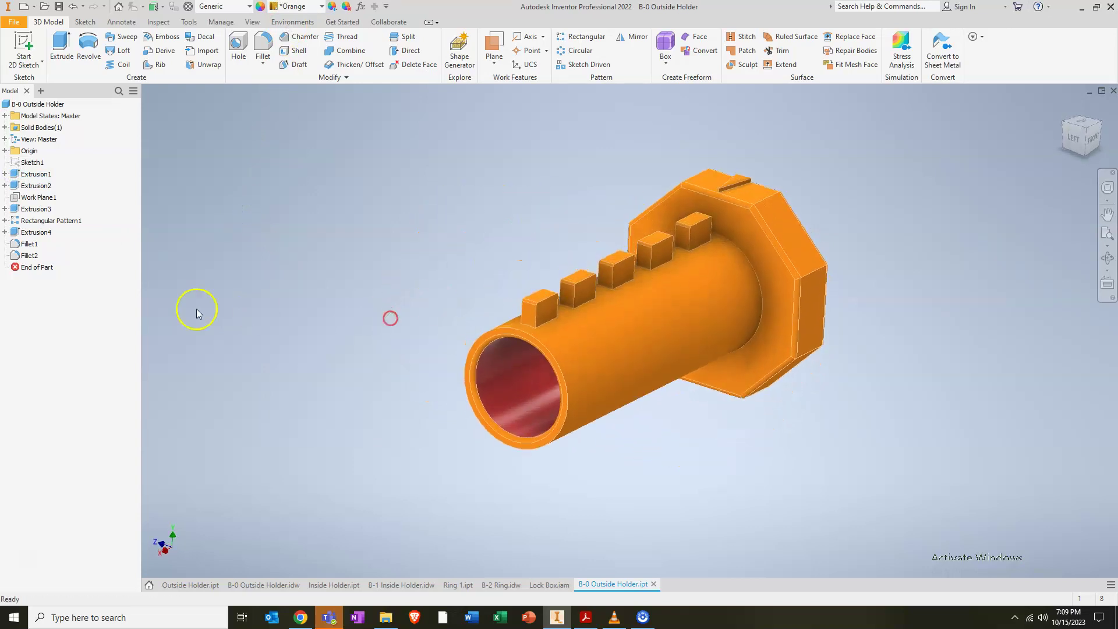
Apply the Blue - Wall Paint - Glossy appearance to both fillet features.
click(28, 243)
shift+click(21, 256)
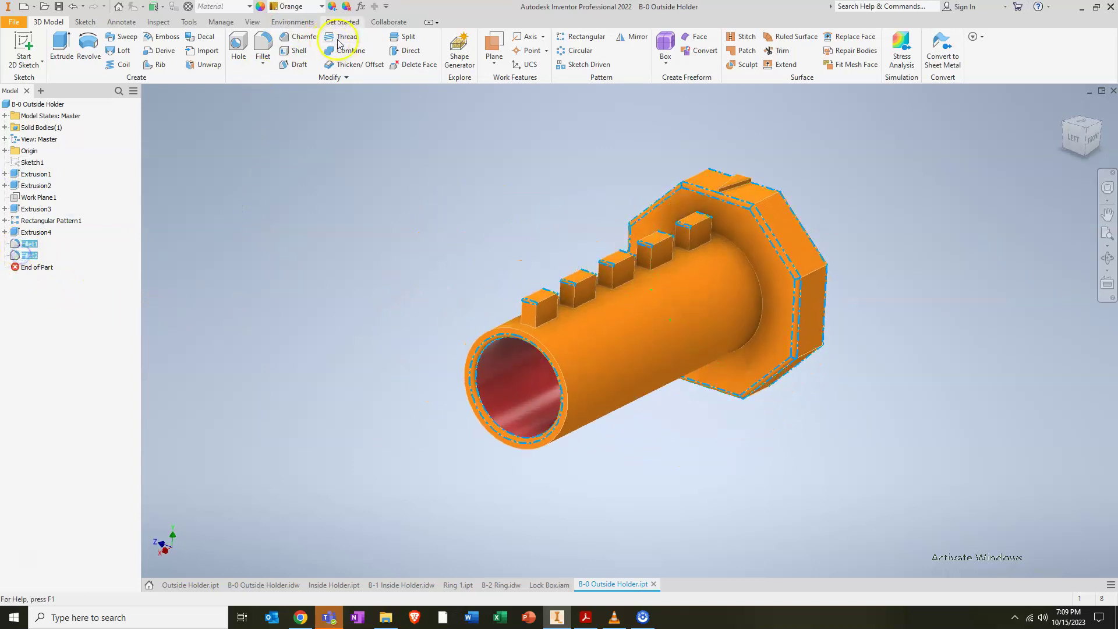
click(290, 6)
text(blu)
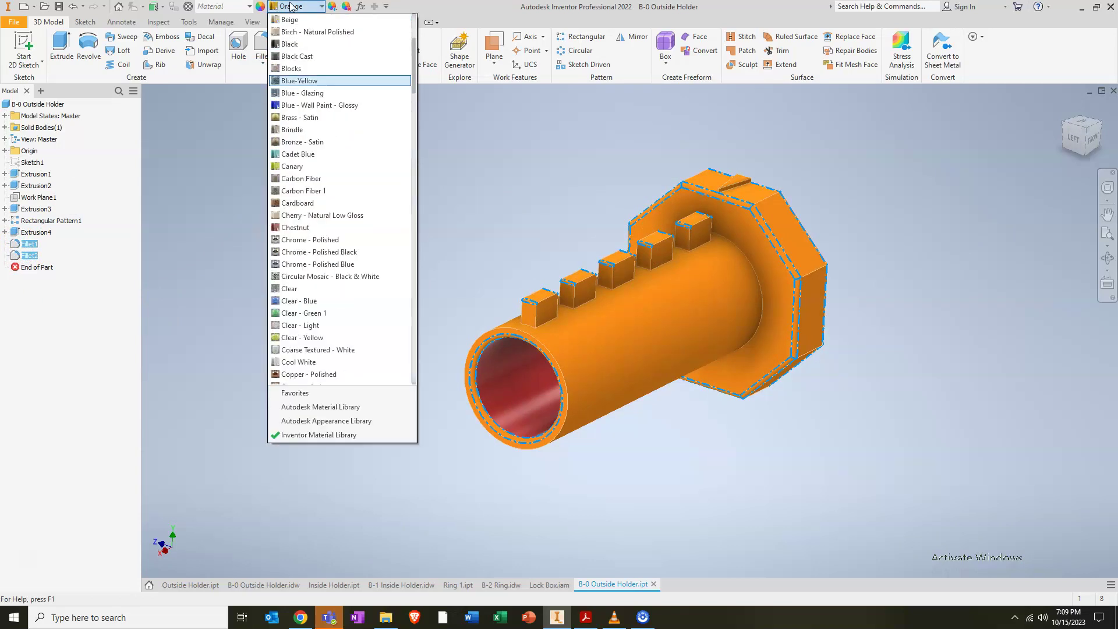
key(Down)
key(Down)
key(Return)
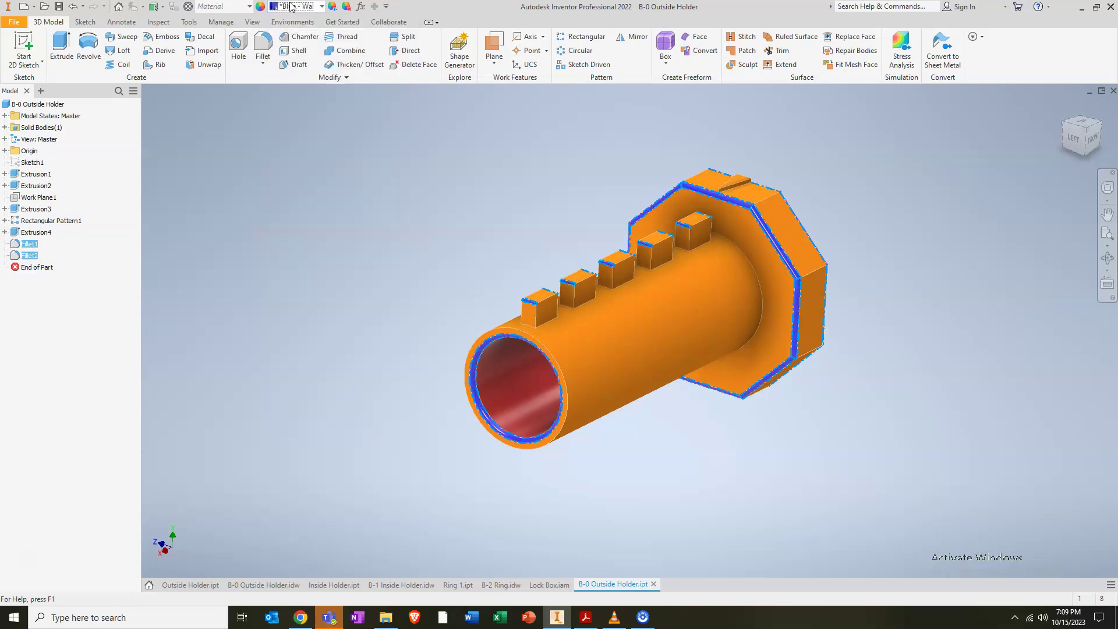
click(444, 162)
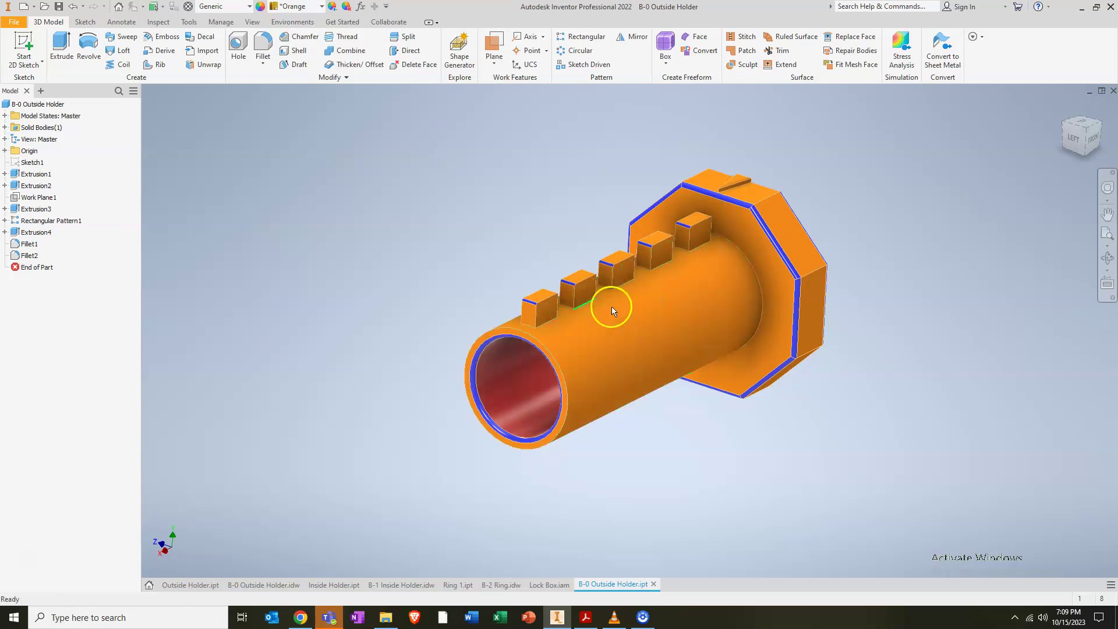
Apply the Pink appearance to the original block on the tube and the triangular marker on the head.
click(15, 211)
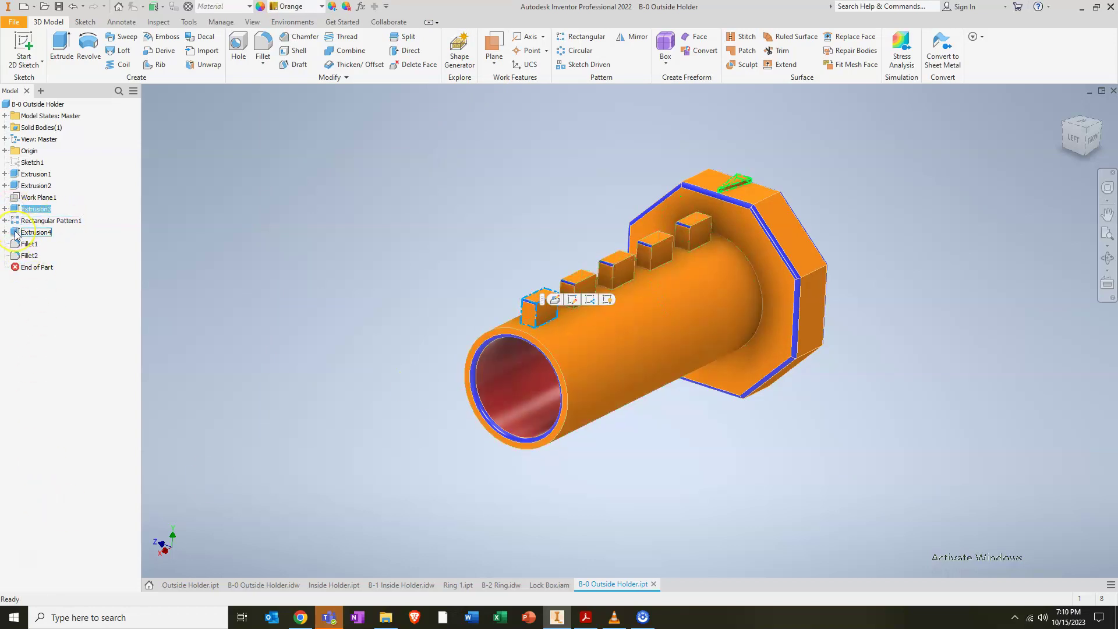
ctrl+click(15, 233)
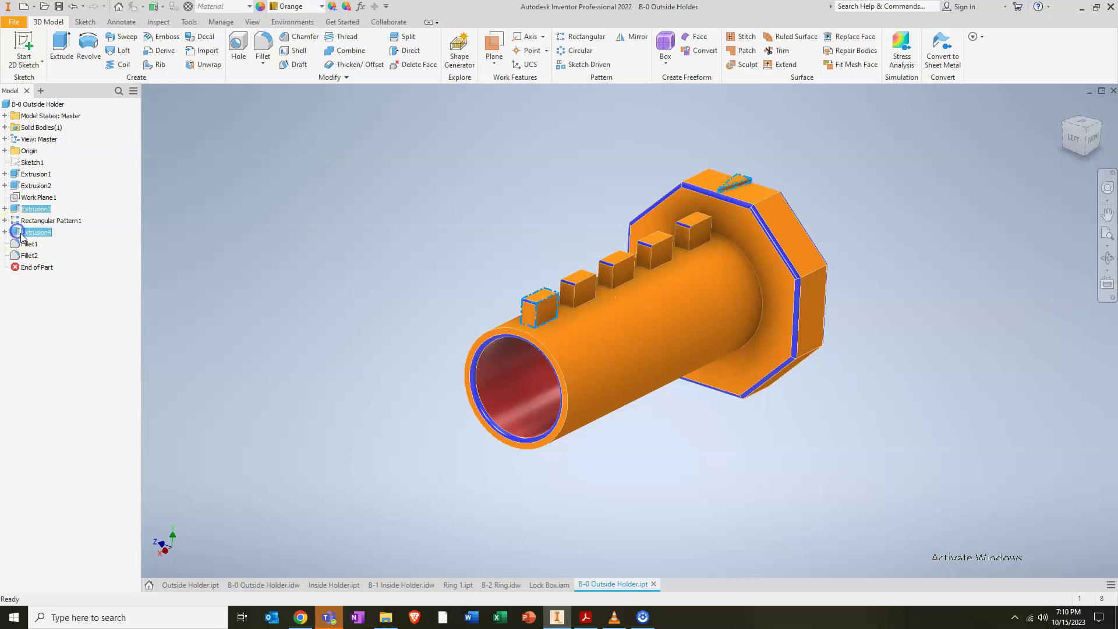
click(297, 7)
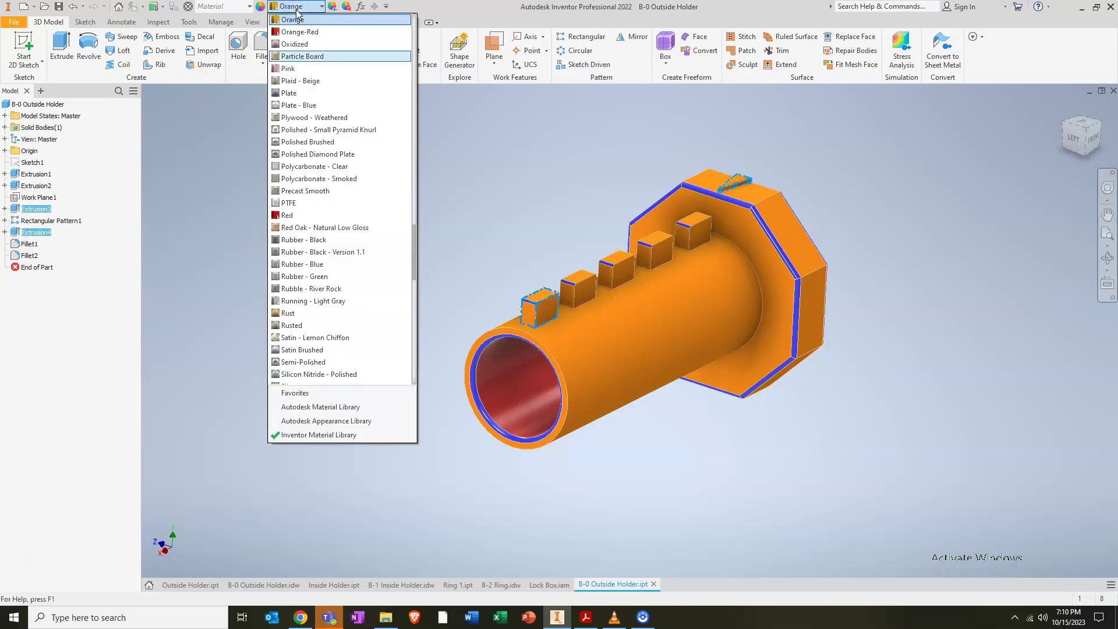
key(Return)
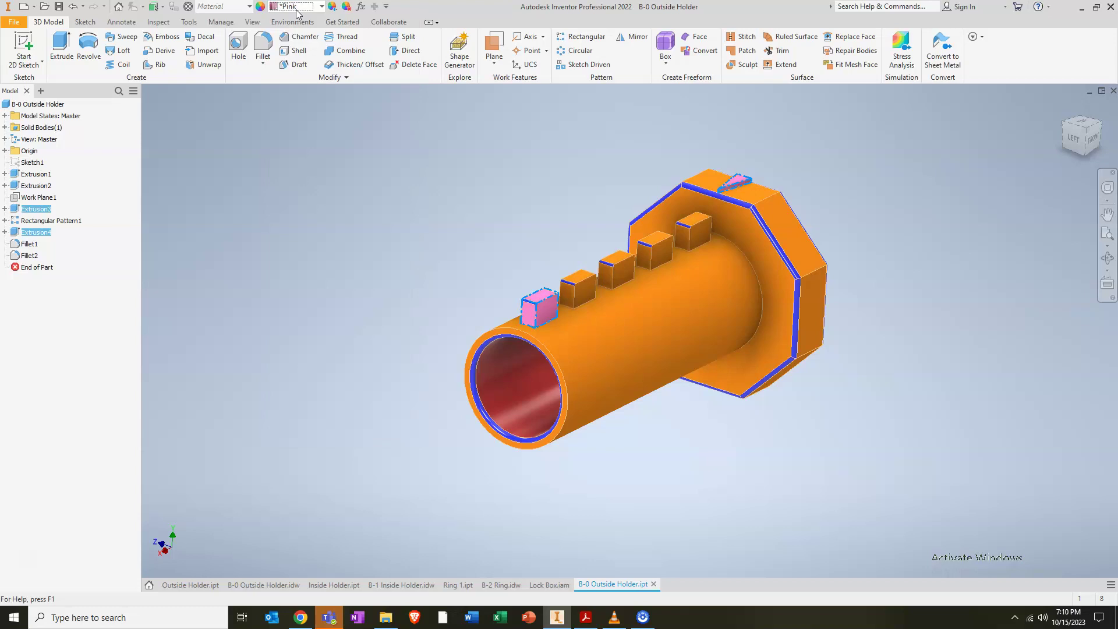
click(379, 181)
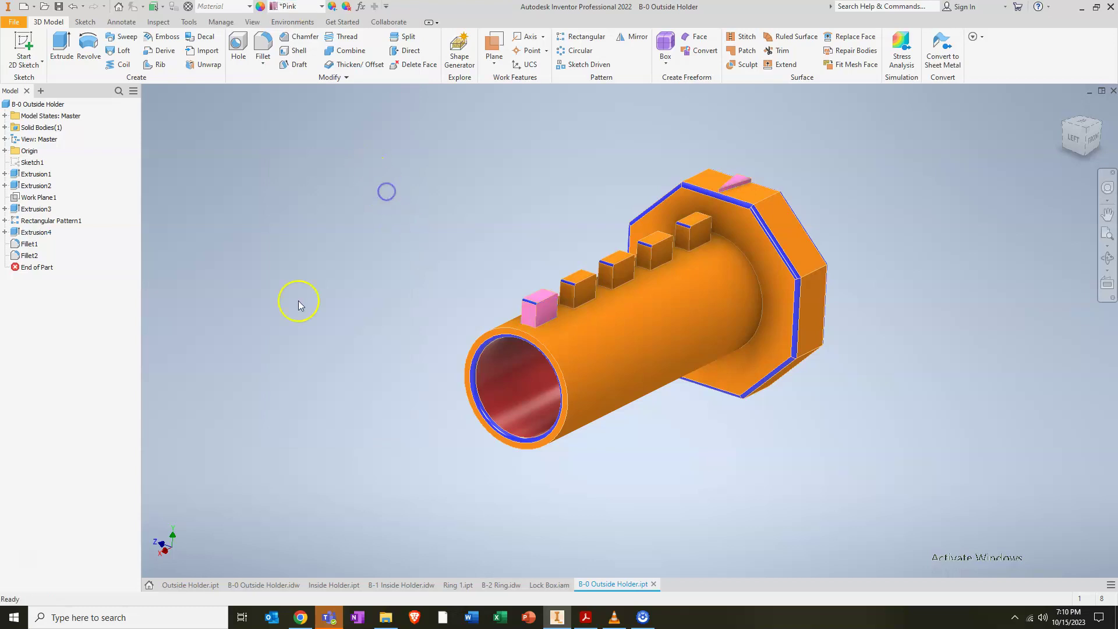
Apply the Pink appearance to the rectangular pattern of blocks along the tube.
click(15, 209)
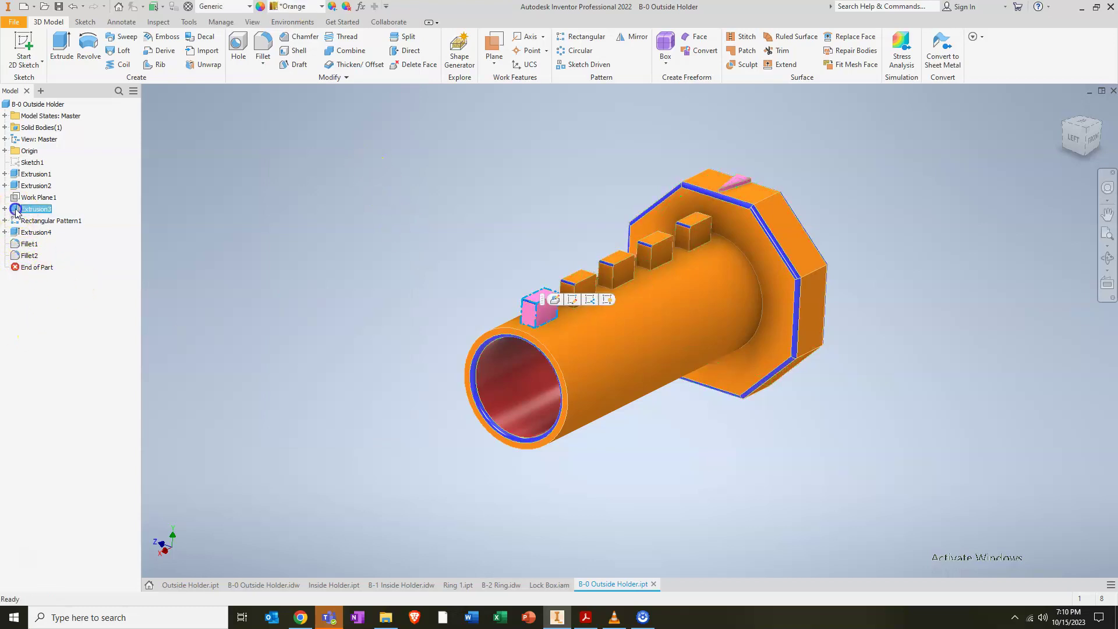
click(19, 221)
click(308, 6)
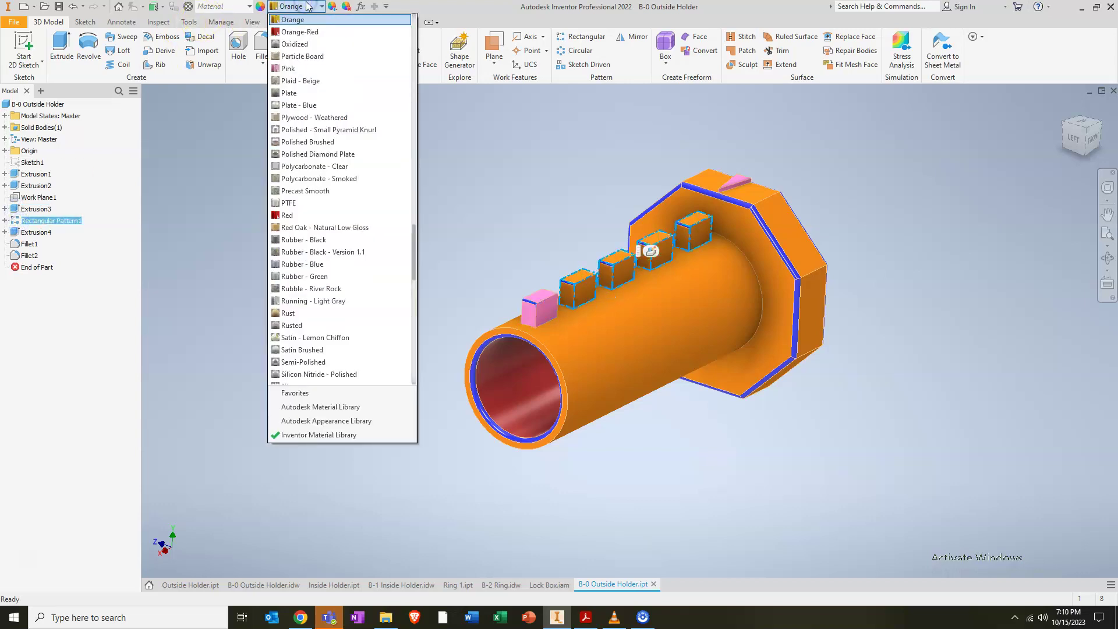
key(Return)
click(384, 226)
Start a new sketch on the outer face of the octagonal head.
shift+middle_drag(711, 317, 511, 334)
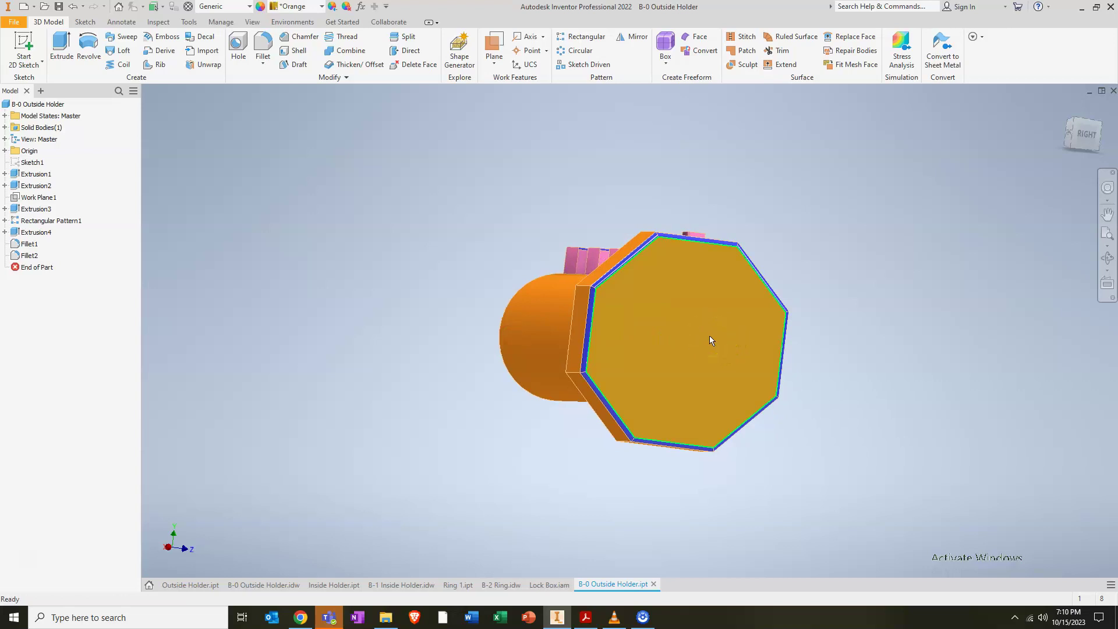
shift+middle_drag(673, 334, 676, 425)
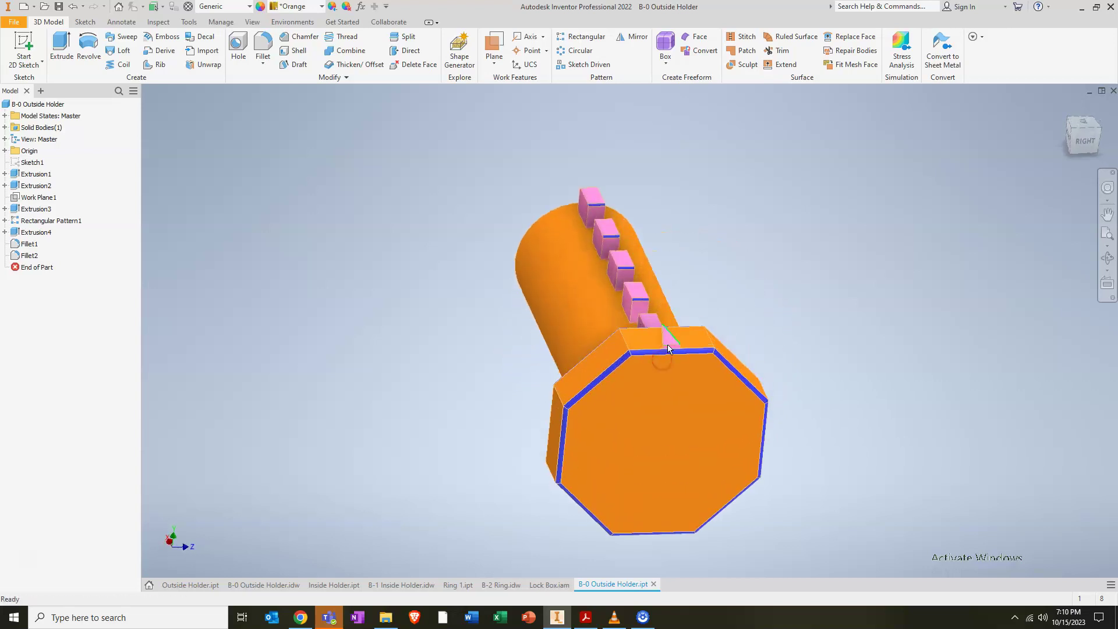
click(676, 430)
right_click(675, 434)
click(682, 460)
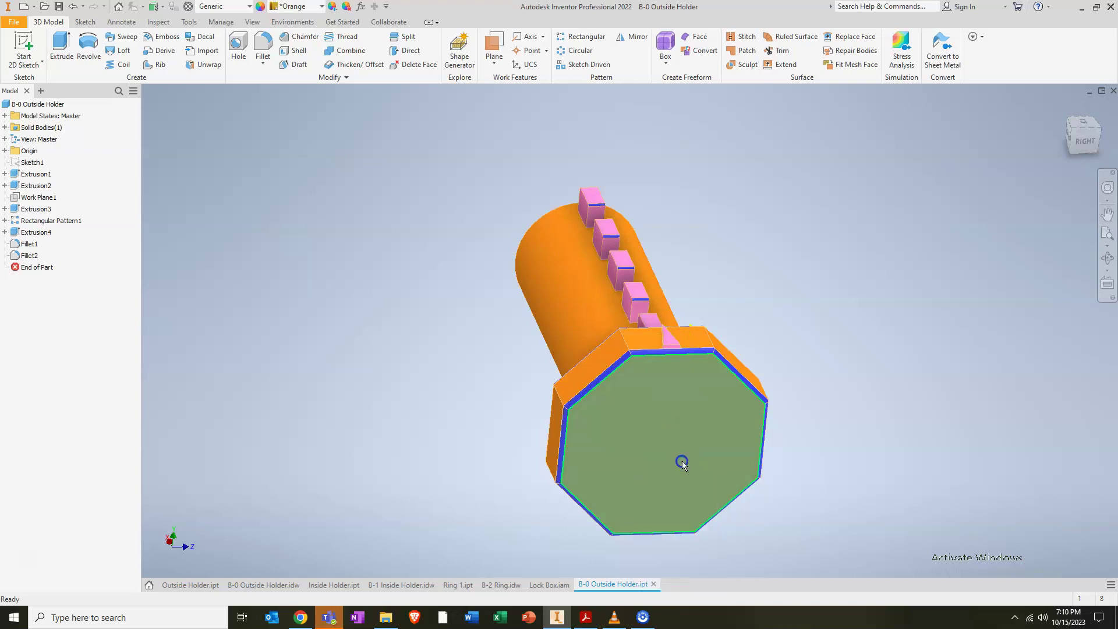
Add a text box across the middle of the octagon containing the name label, with a text height of 0.25 in.
click(184, 51)
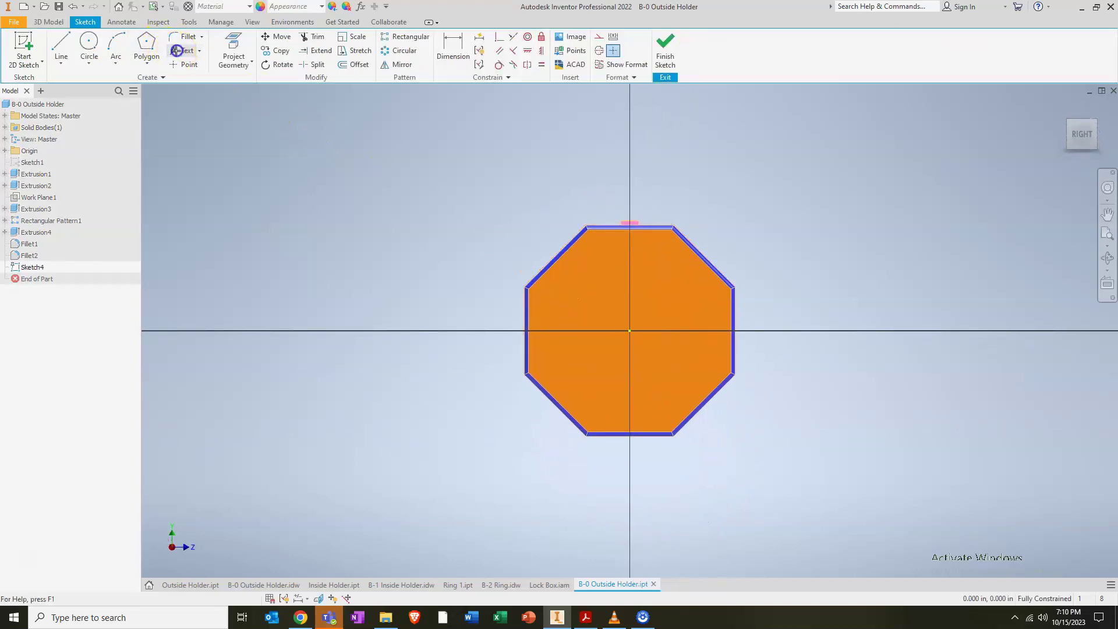
click(572, 283)
click(691, 368)
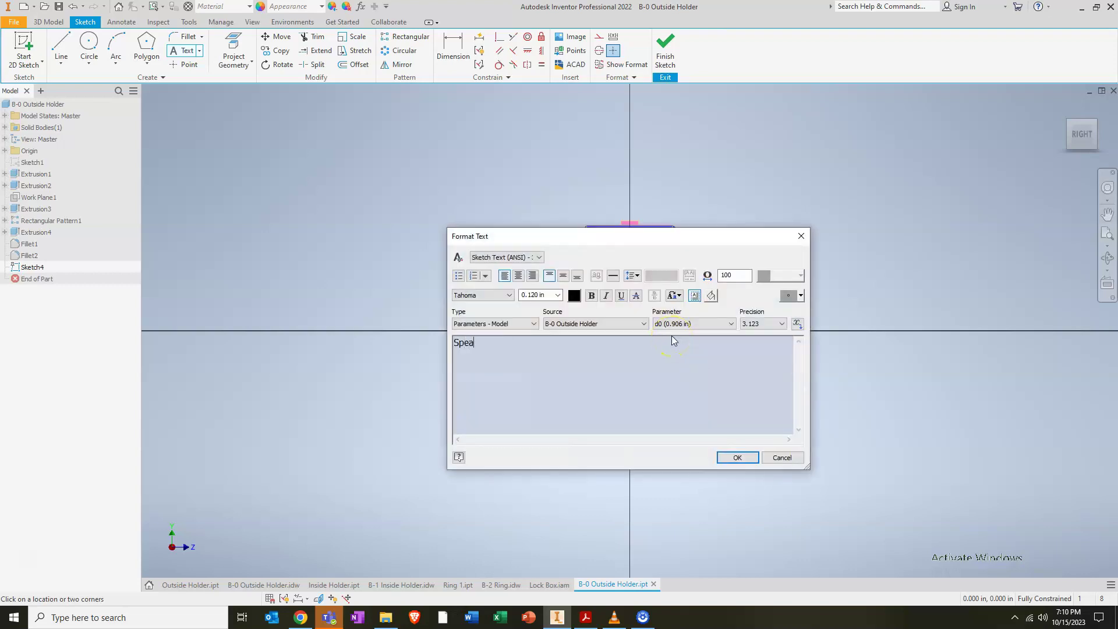
click(551, 295)
double_click(471, 350)
click(548, 295)
text(.25)
key(Return)
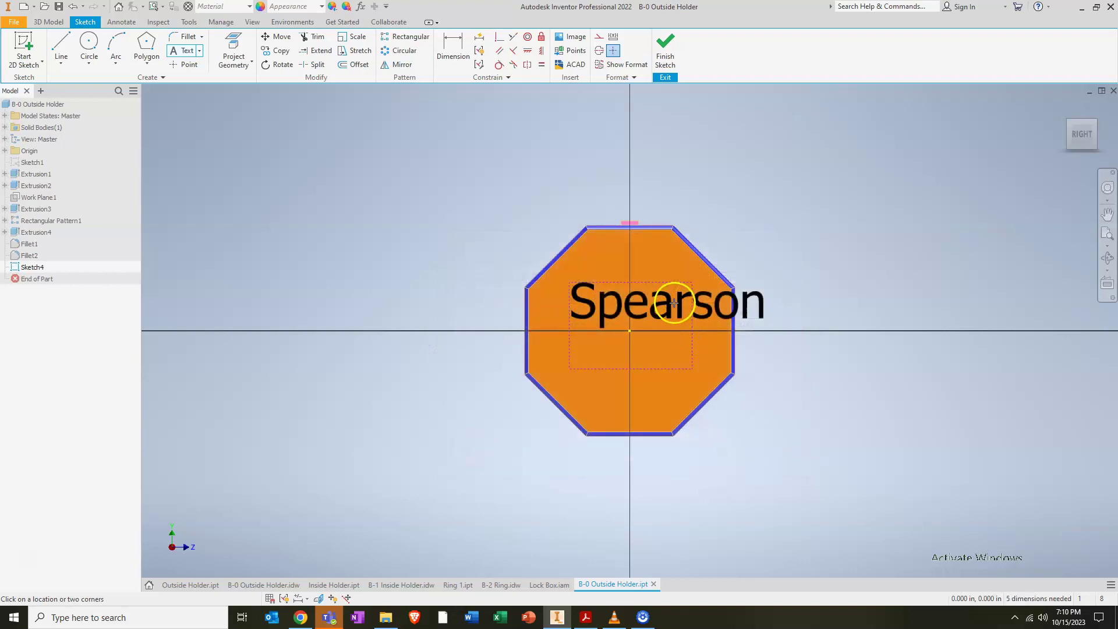
Set the height of the name text to 0.125 in.
key(Escape)
double_click(670, 313)
drag(571, 349, 441, 365)
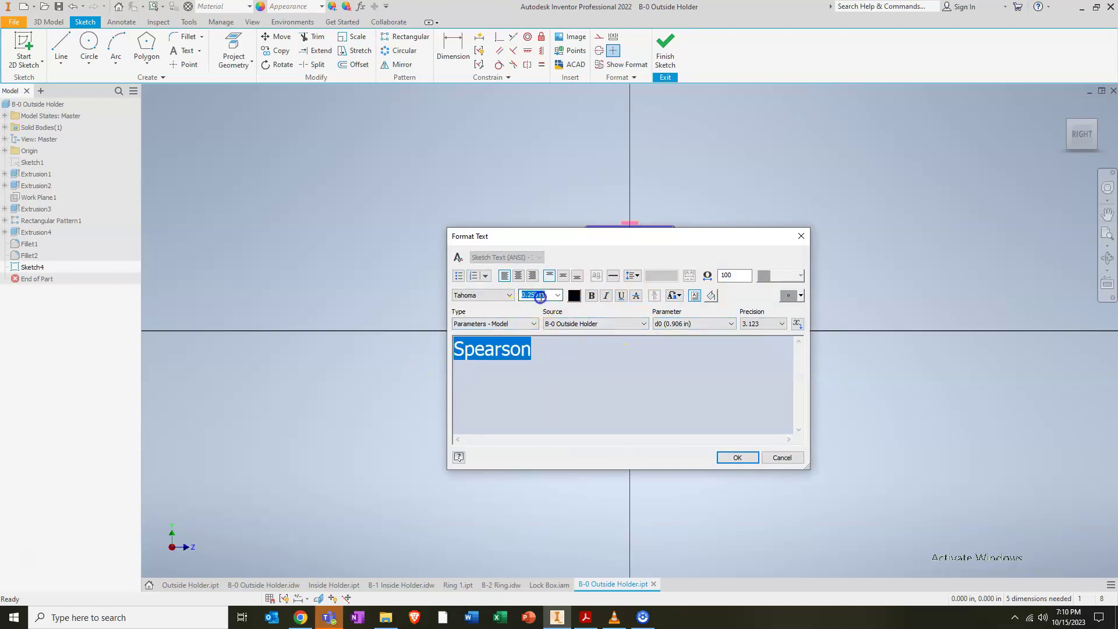
key(Return)
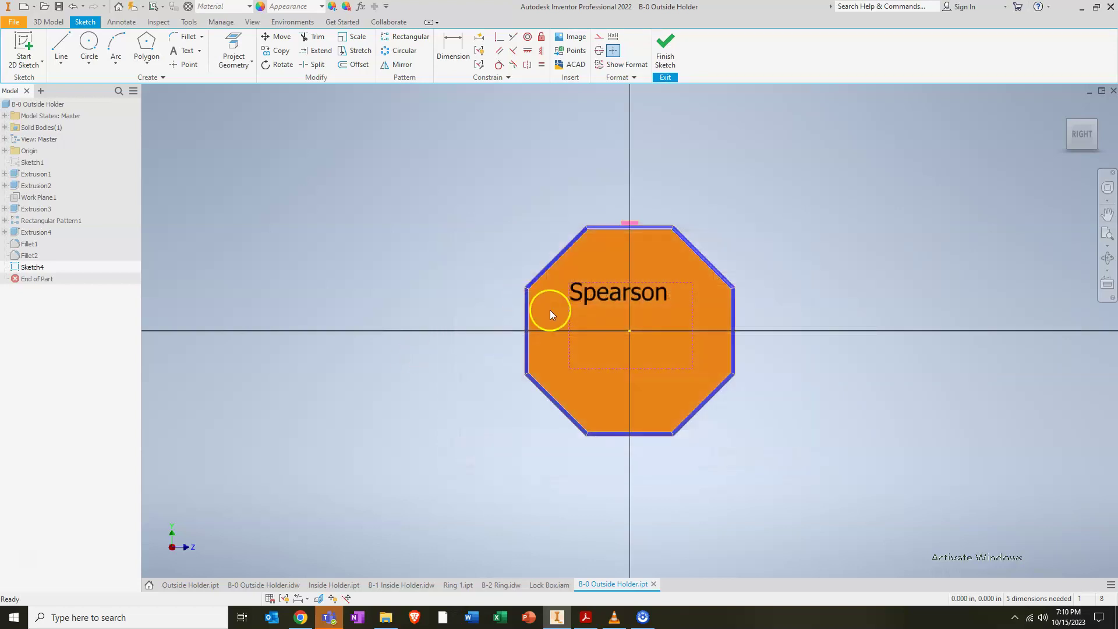
Centre the name text horizontally and vertically within its text box.
double_click(638, 294)
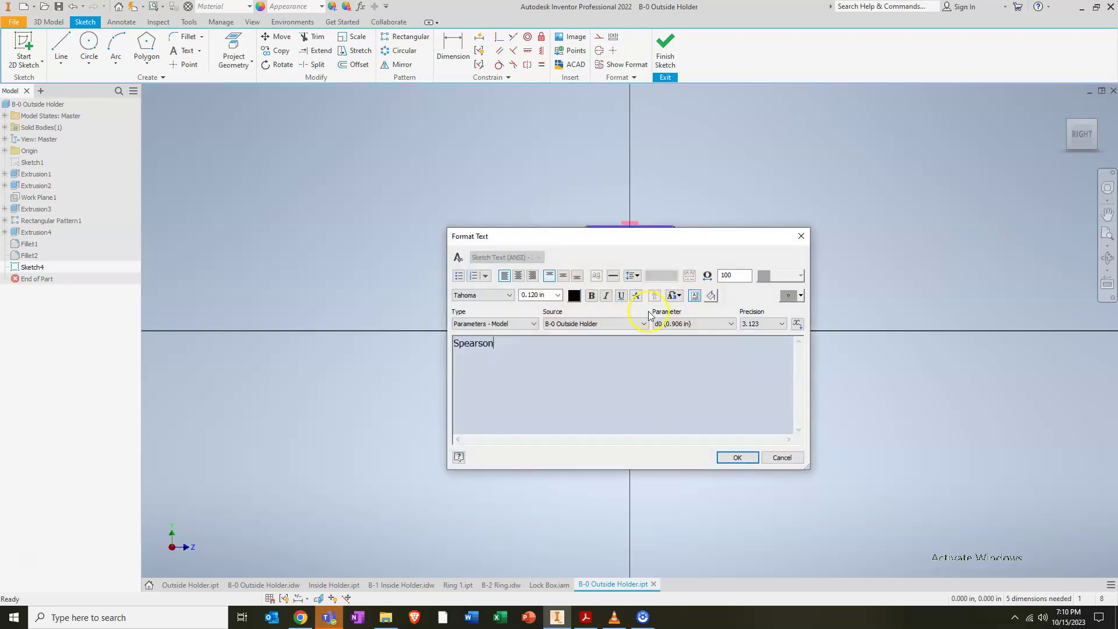
click(519, 278)
click(564, 278)
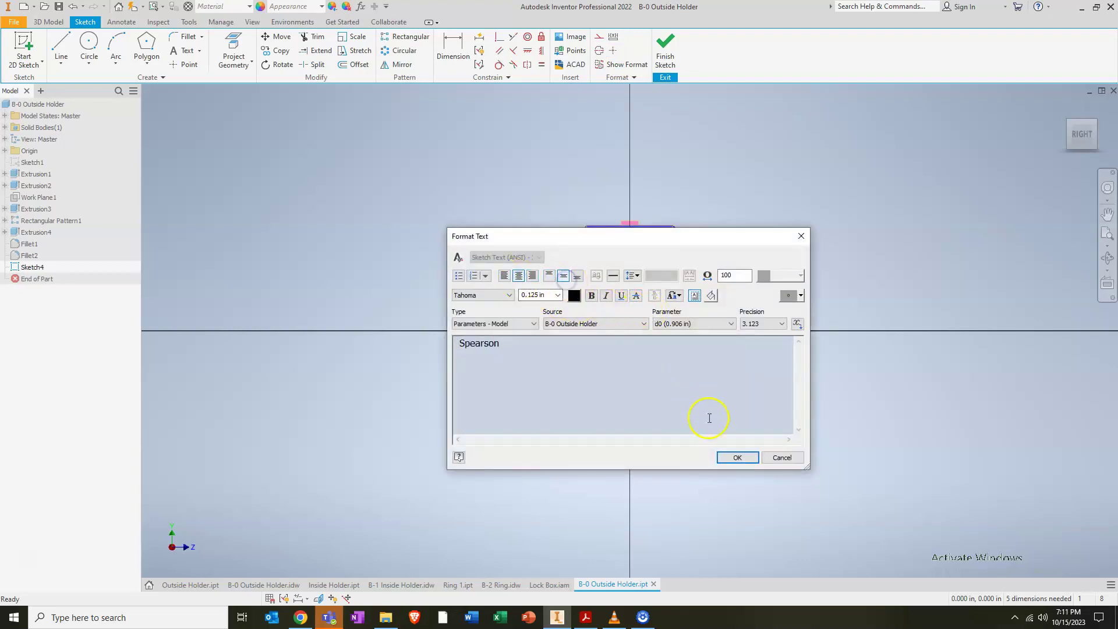
click(728, 457)
Centre the text box on the octagon with horizontal and vertical constraints between its side midpoints and the face's edge midpoints.
click(527, 50)
click(570, 327)
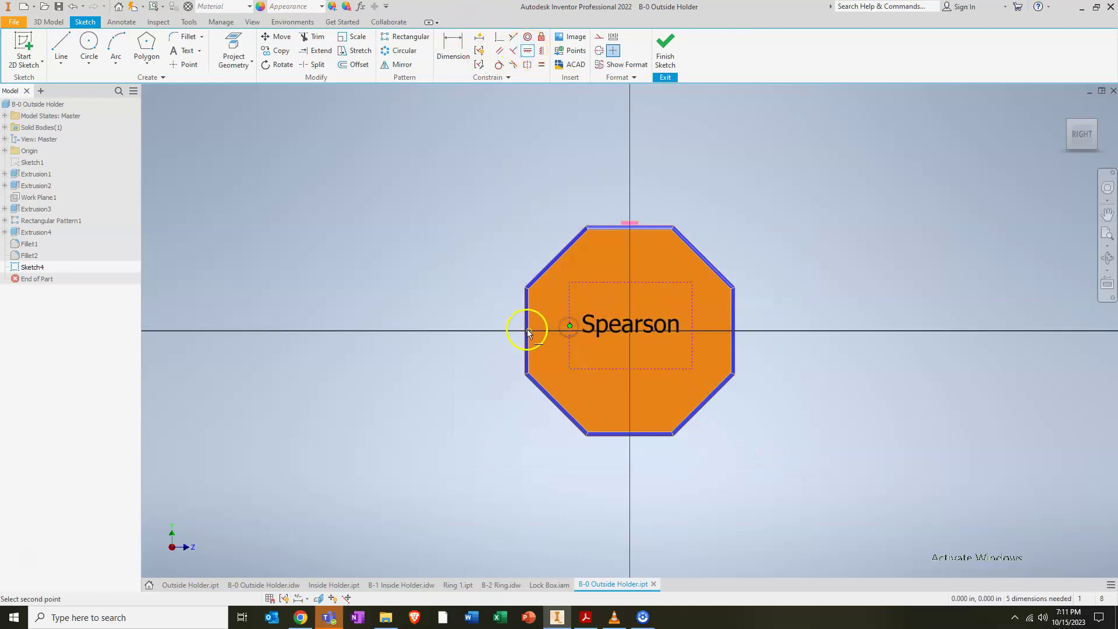
click(529, 331)
click(541, 51)
click(632, 287)
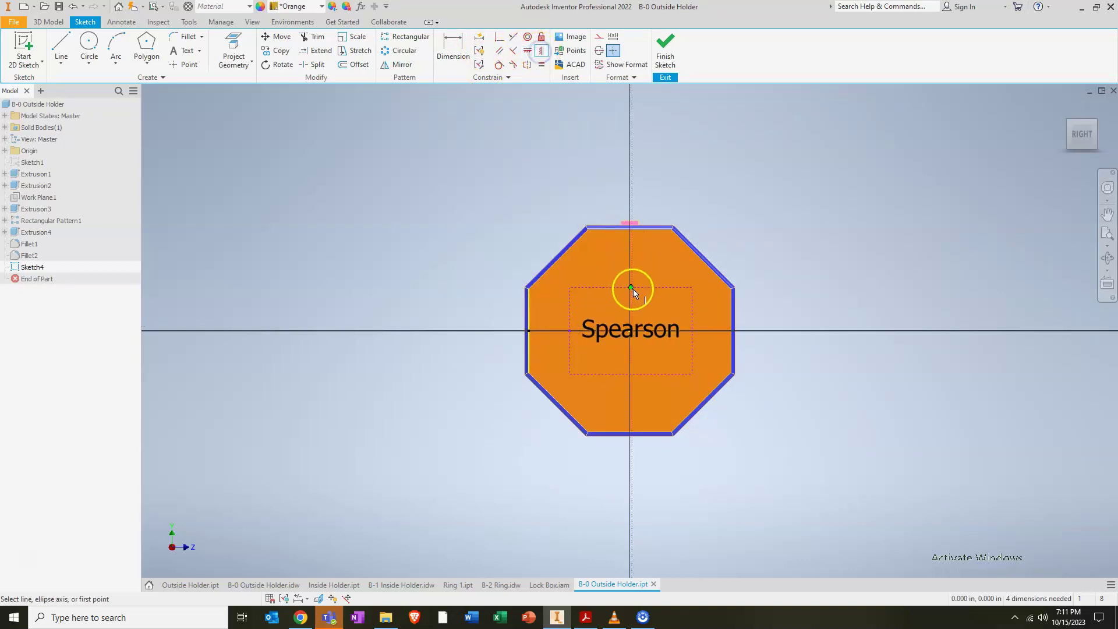
click(630, 230)
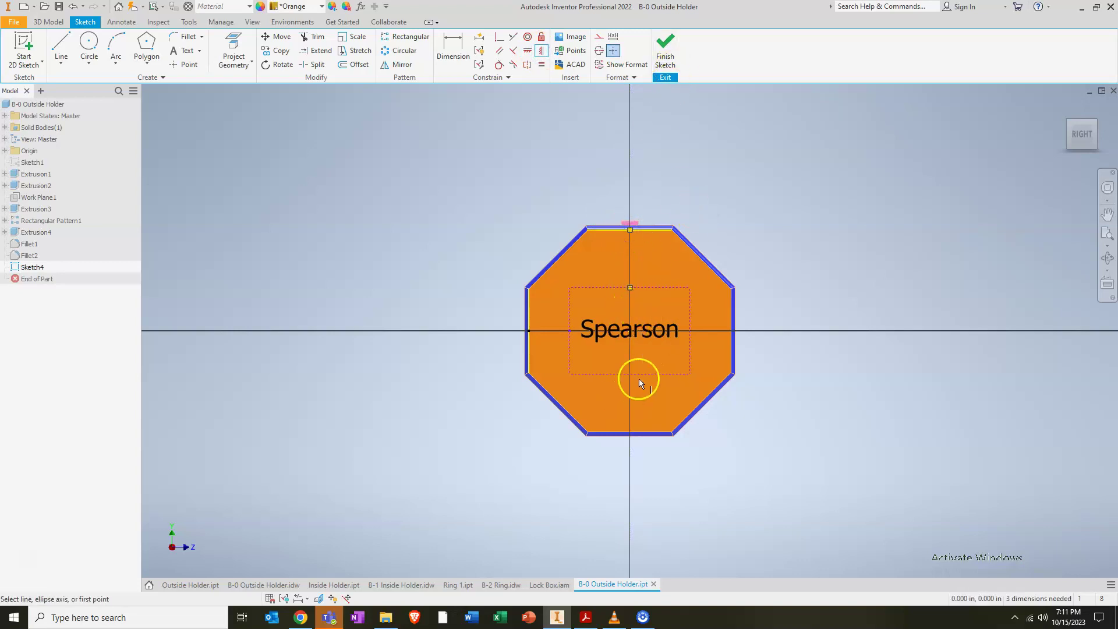
key(Escape)
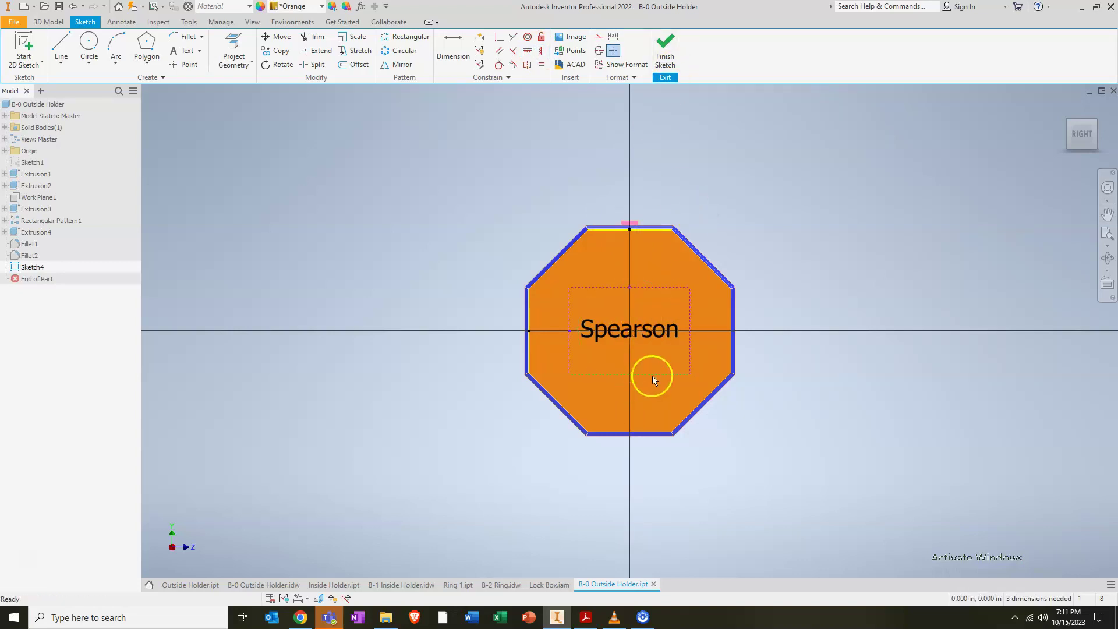
Set the height of the name text to 0.1875 in and finish the sketch.
double_click(654, 336)
drag(532, 342, 425, 341)
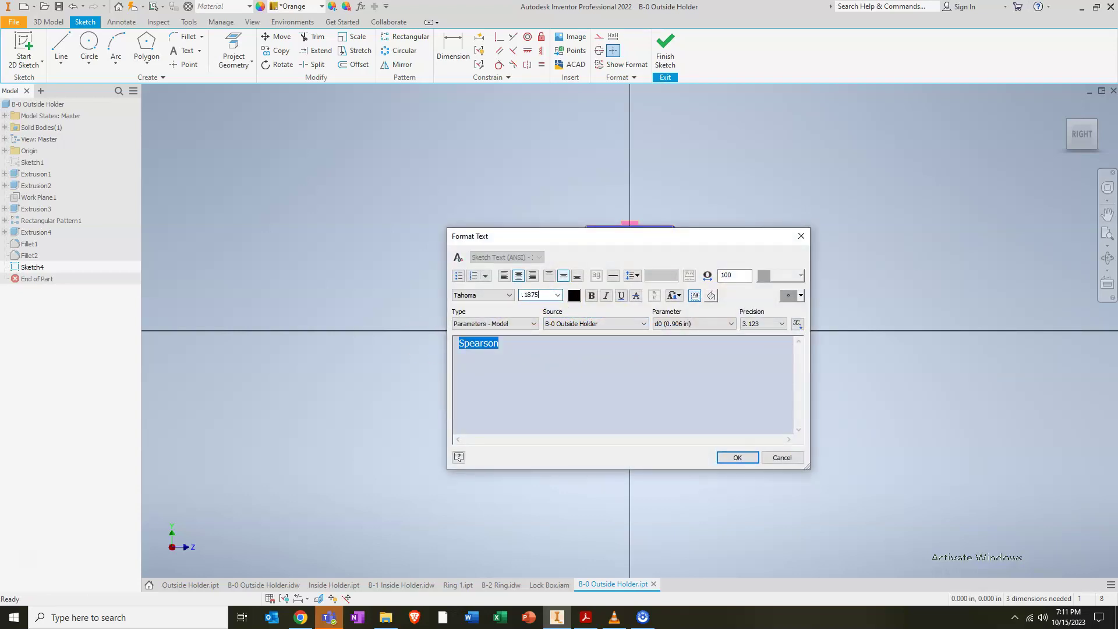
key(Return)
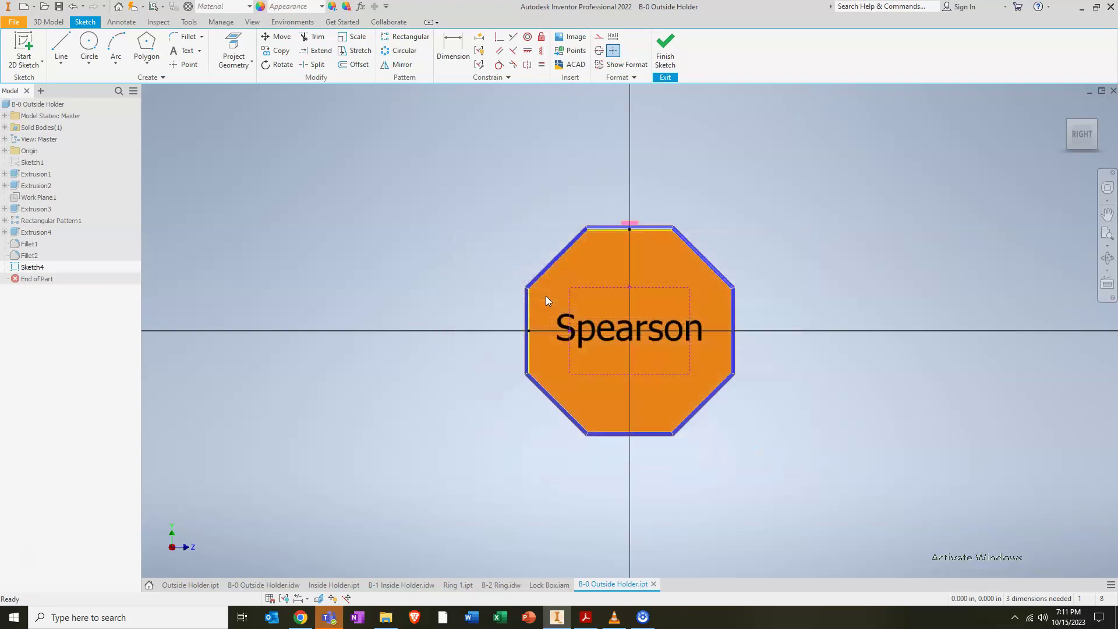
click(666, 55)
Extrude the name text 1/32 in outward from the octagonal face as a join.
key(e)
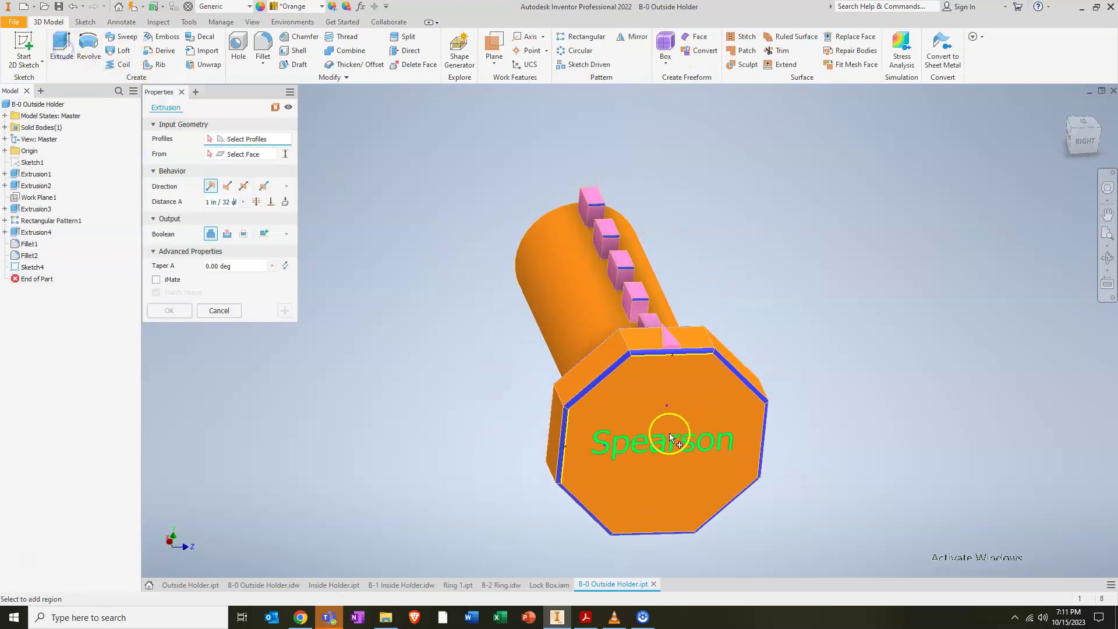
scroll(670, 436, up, 3)
click(668, 443)
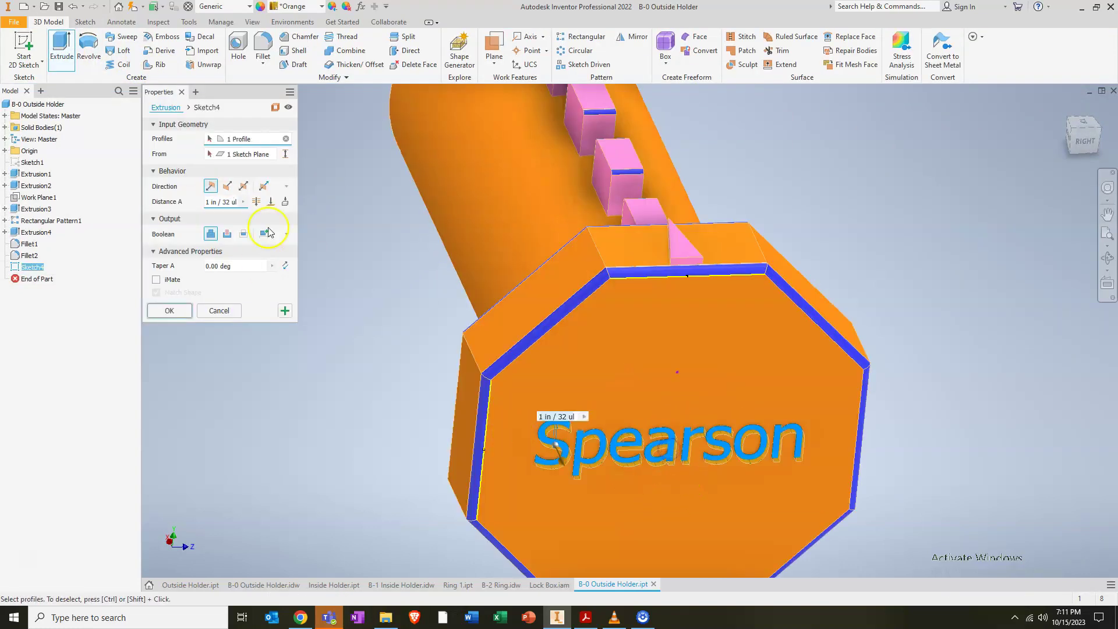
shift+middle_drag(519, 366, 687, 355)
click(170, 311)
Edit the text extrusion and change its Boolean operation from join to cut.
shift+middle_drag(725, 391, 647, 411)
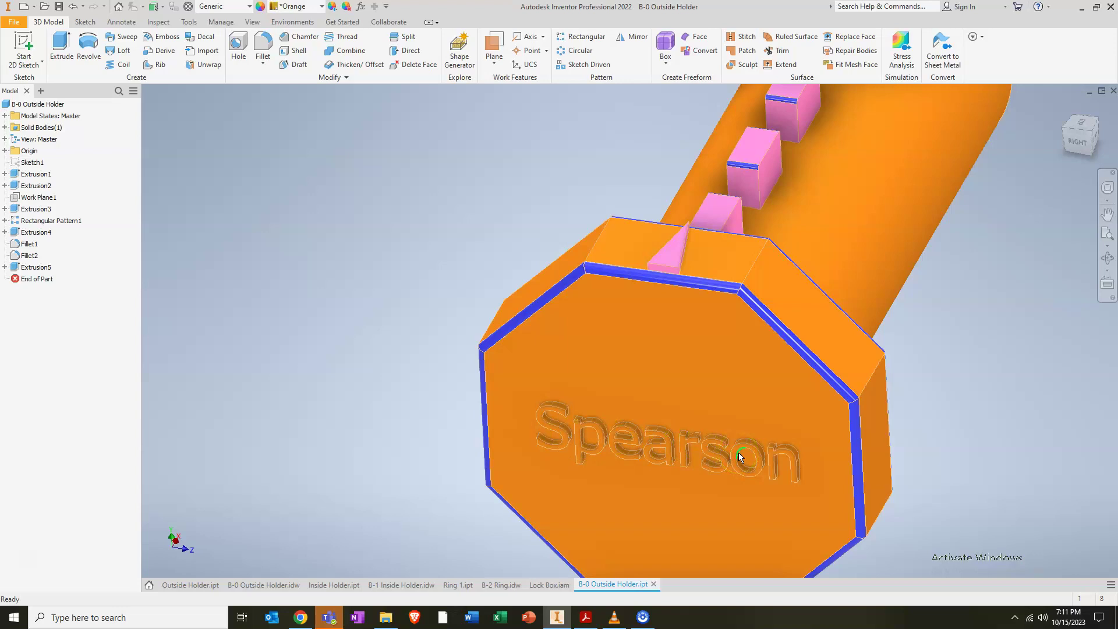
shift+middle_drag(721, 389, 840, 427)
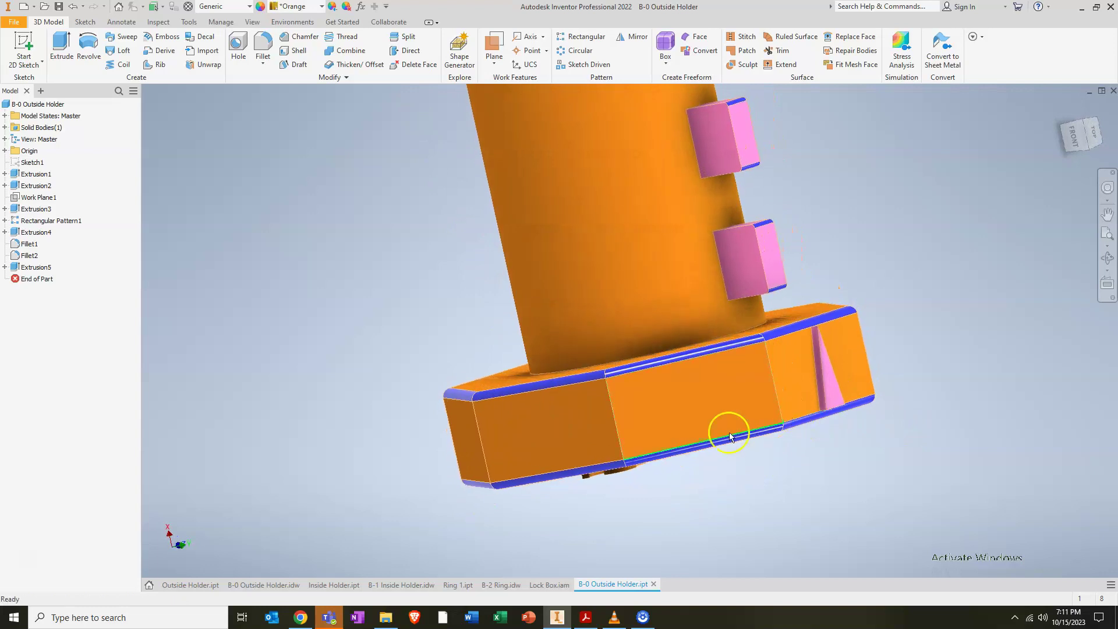
shift+middle_drag(786, 474, 644, 439)
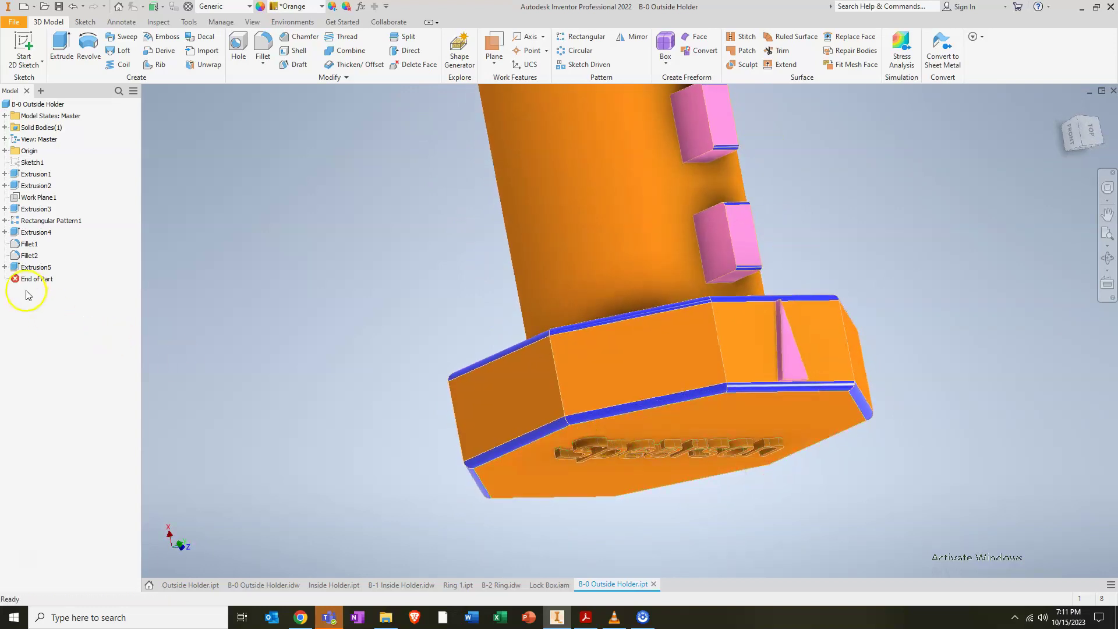
double_click(35, 266)
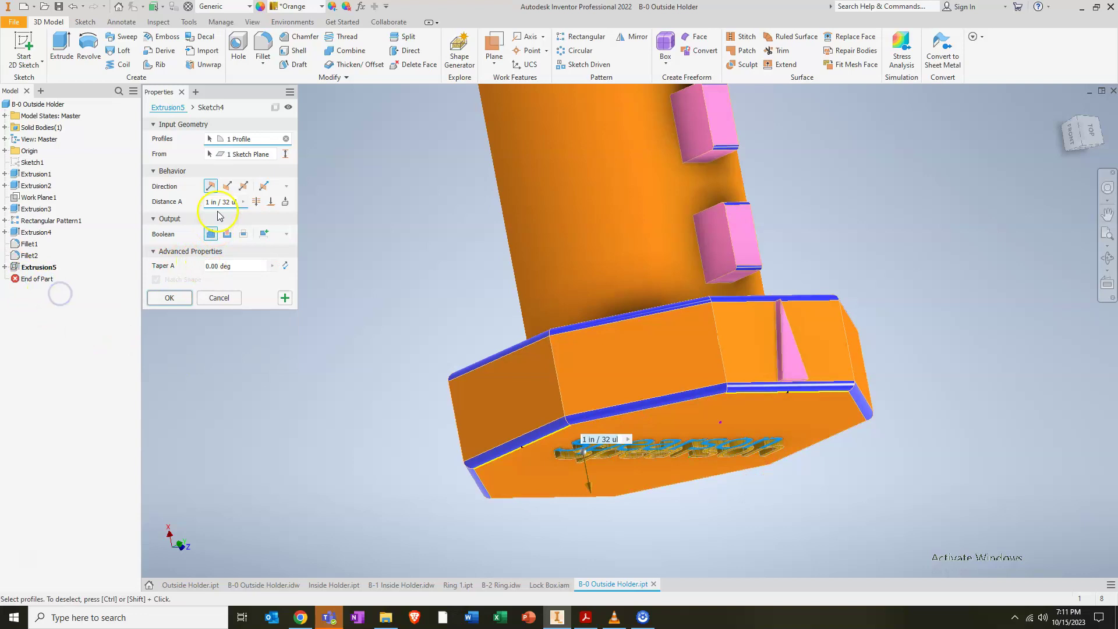
click(227, 235)
click(169, 298)
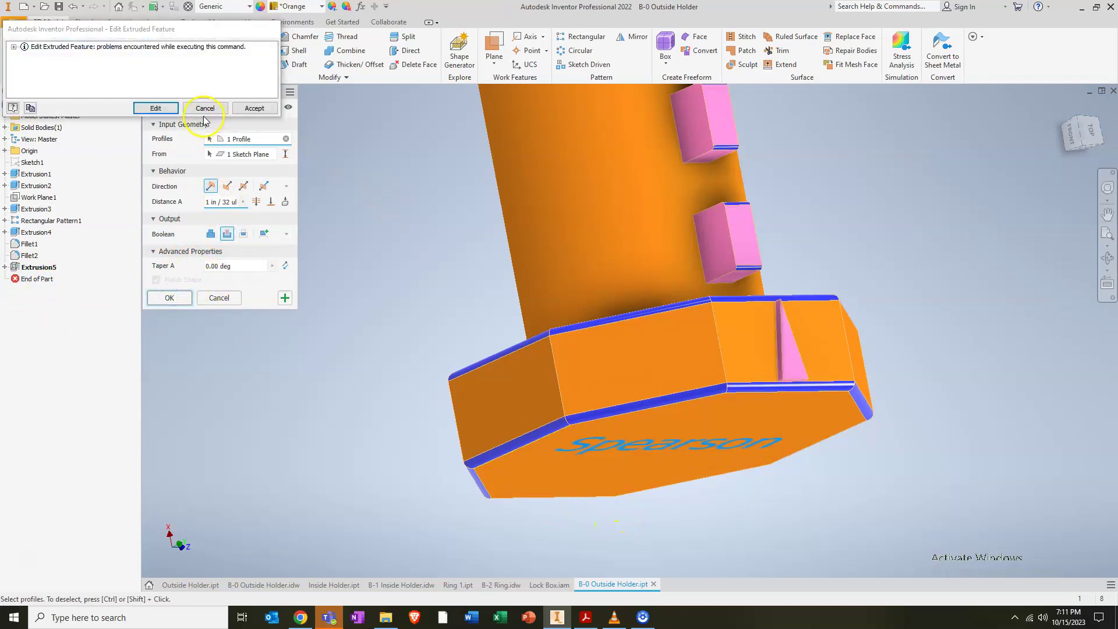
Flip the direction of the text cut so that it engraves 1/32 in into the octagonal head.
click(156, 109)
shift+middle_drag(726, 325, 785, 306)
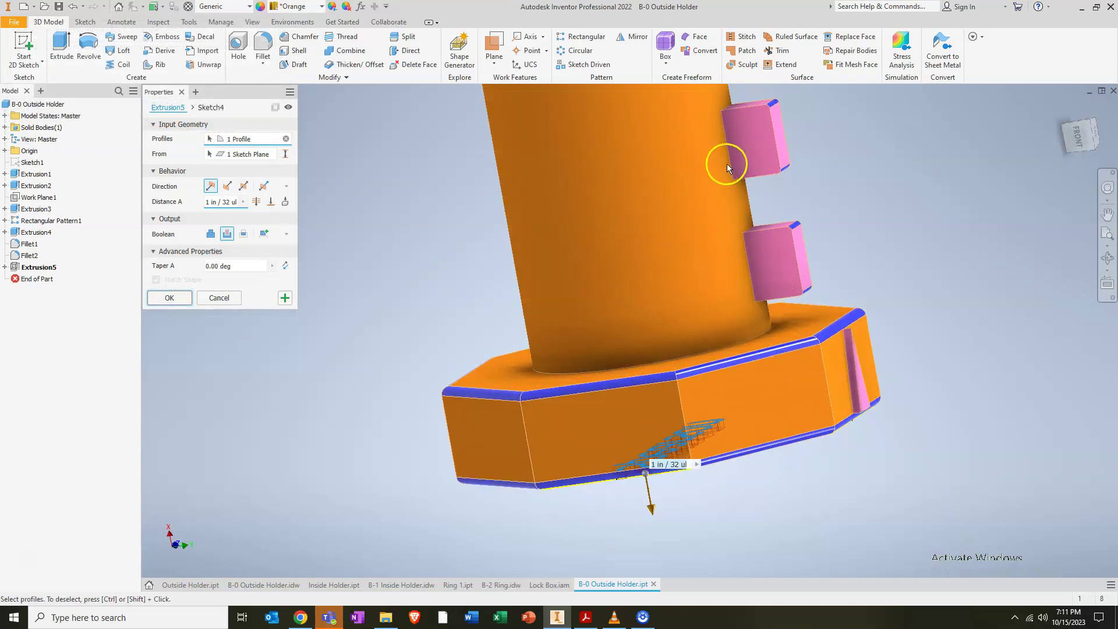
scroll(772, 200, down, 4)
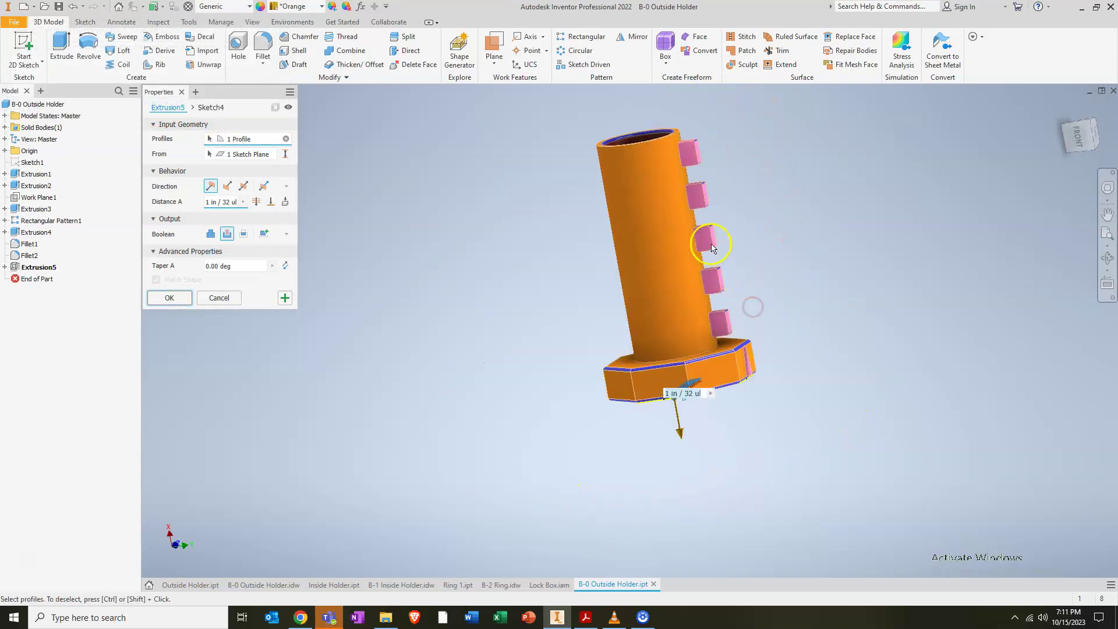
scroll(705, 189, up, 5)
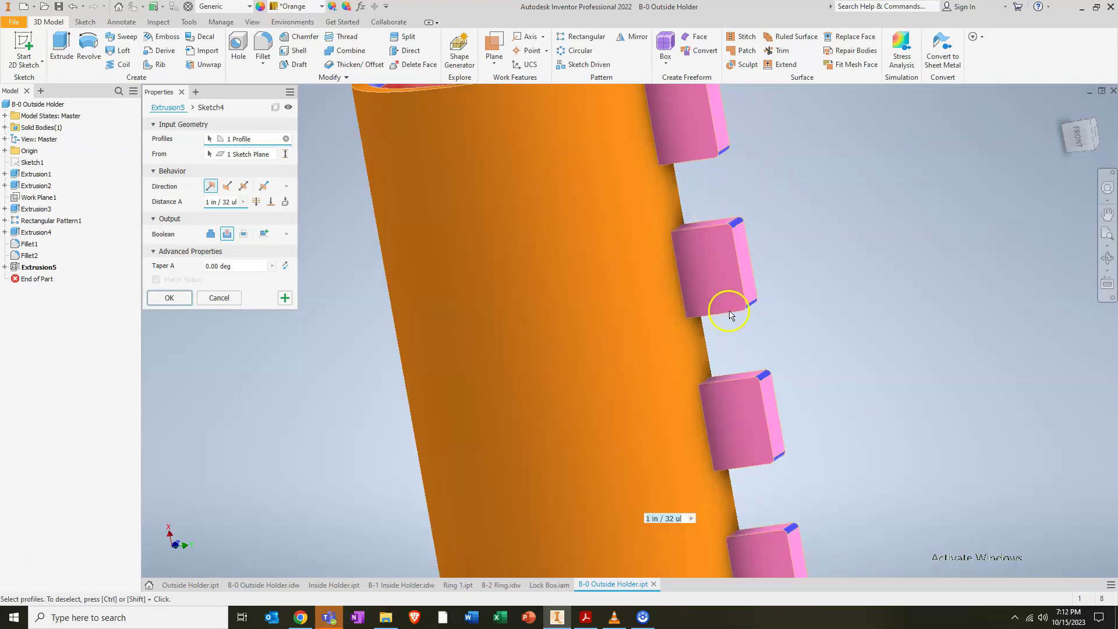
scroll(727, 351, down, 5)
middle_drag(774, 412, 700, 270)
shift+middle_drag(771, 431, 654, 417)
scroll(621, 425, up, 5)
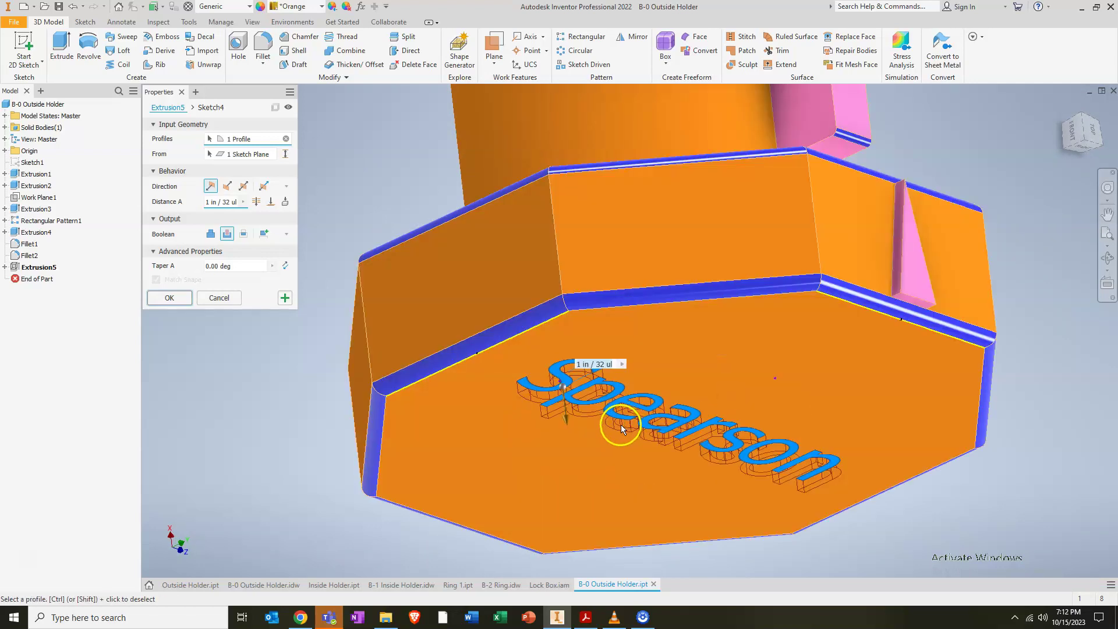
click(227, 186)
shift+middle_drag(689, 479, 637, 382)
click(169, 298)
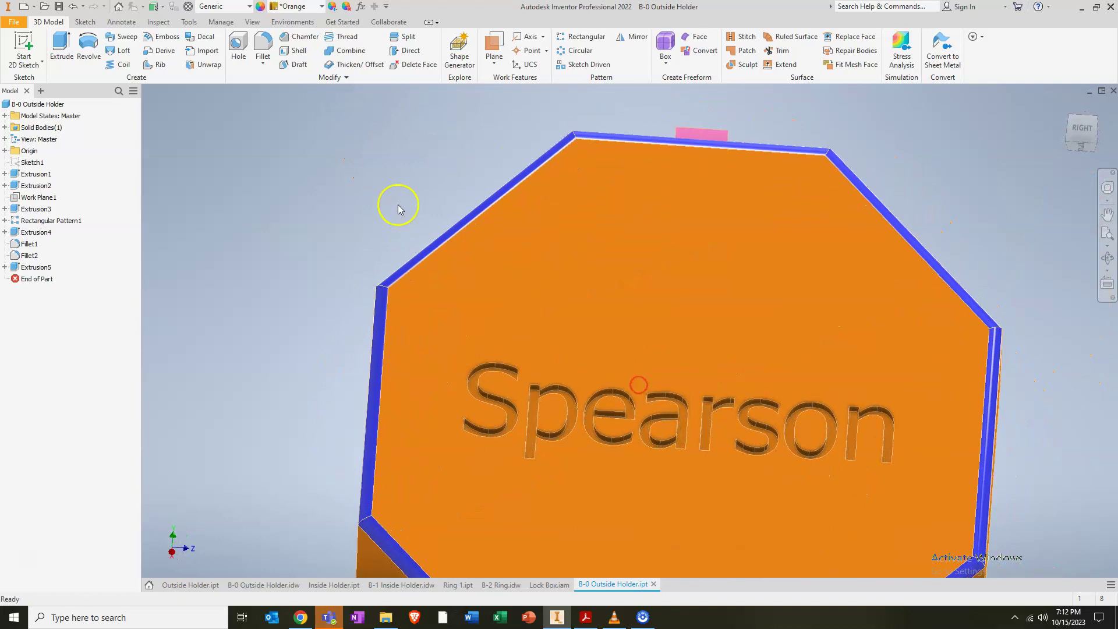
Return to the Home view, apply a dark appearance to the engraved text feature, and save the part.
scroll(455, 213, down, 4)
click(1066, 106)
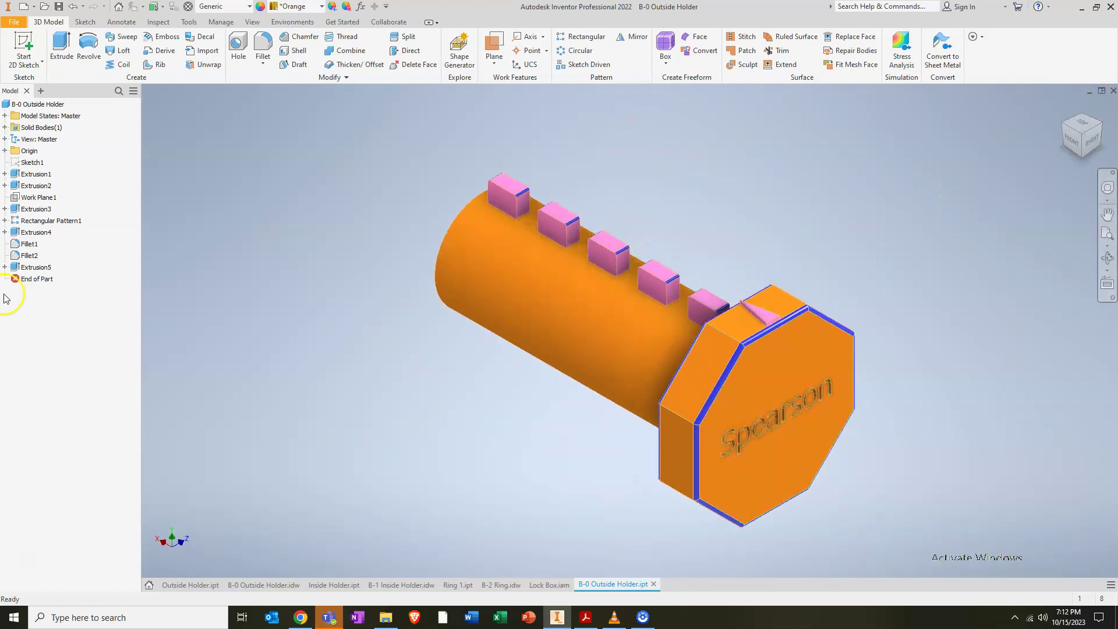
click(15, 270)
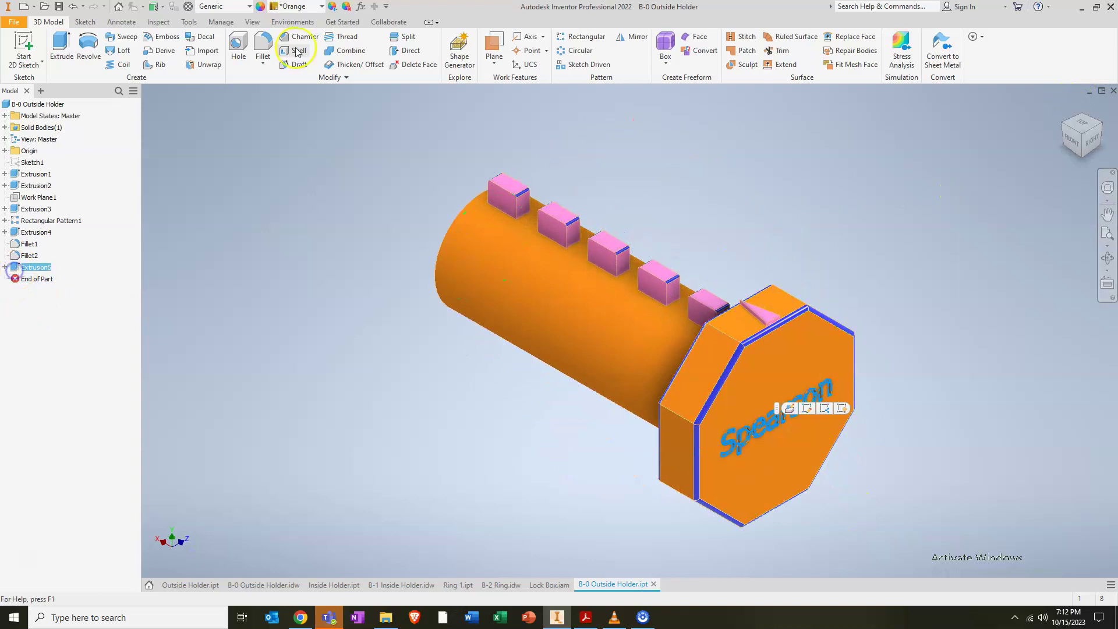
click(303, 7)
key(r)
key(Return)
click(774, 155)
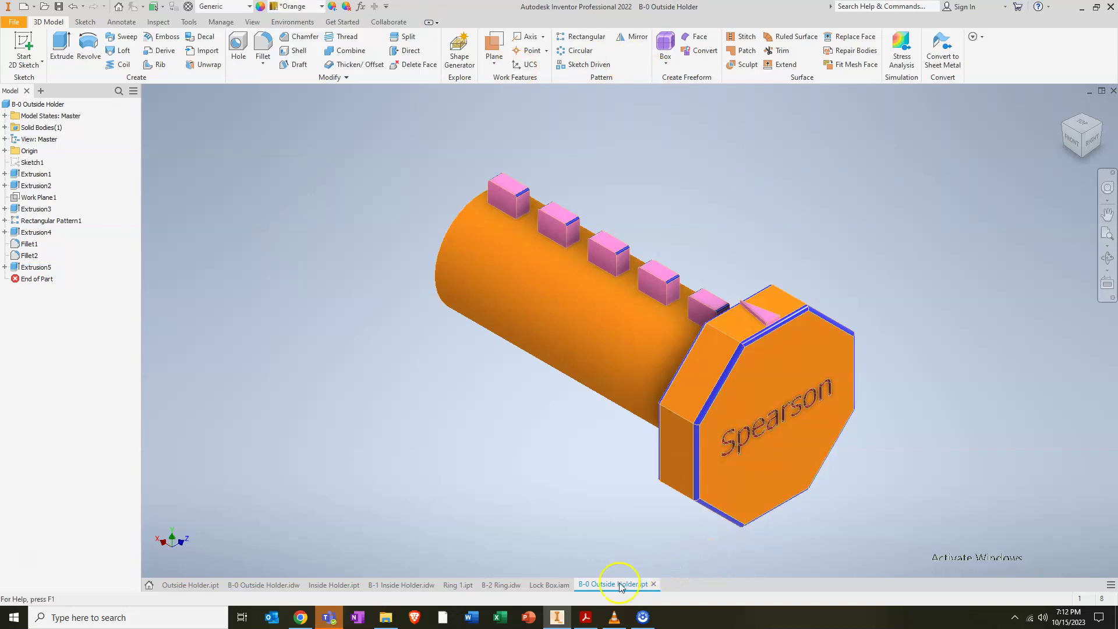
click(58, 7)
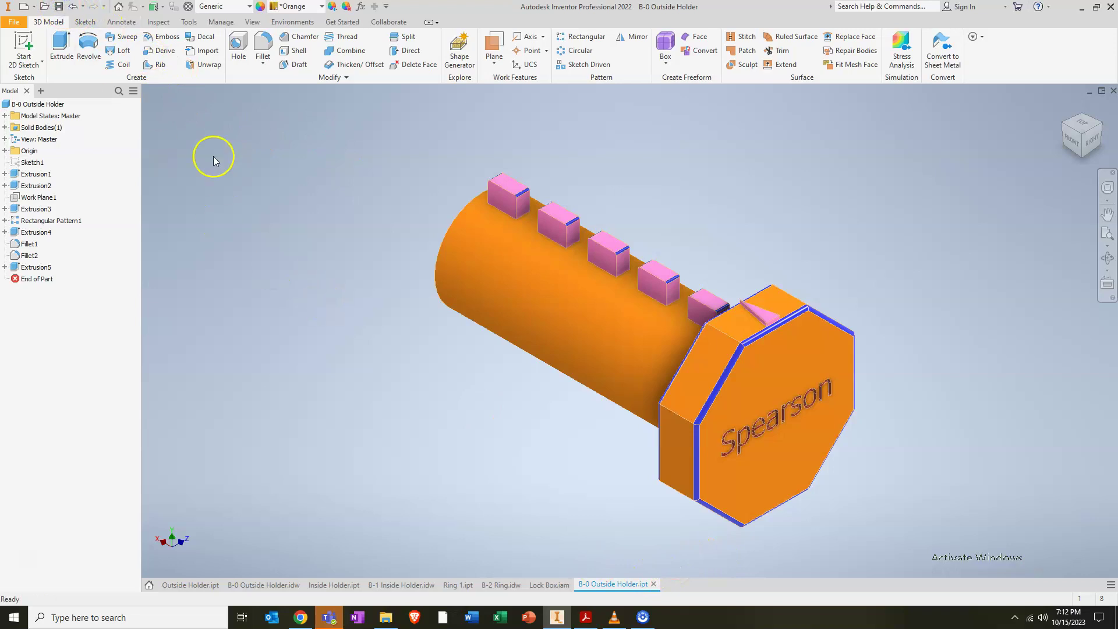